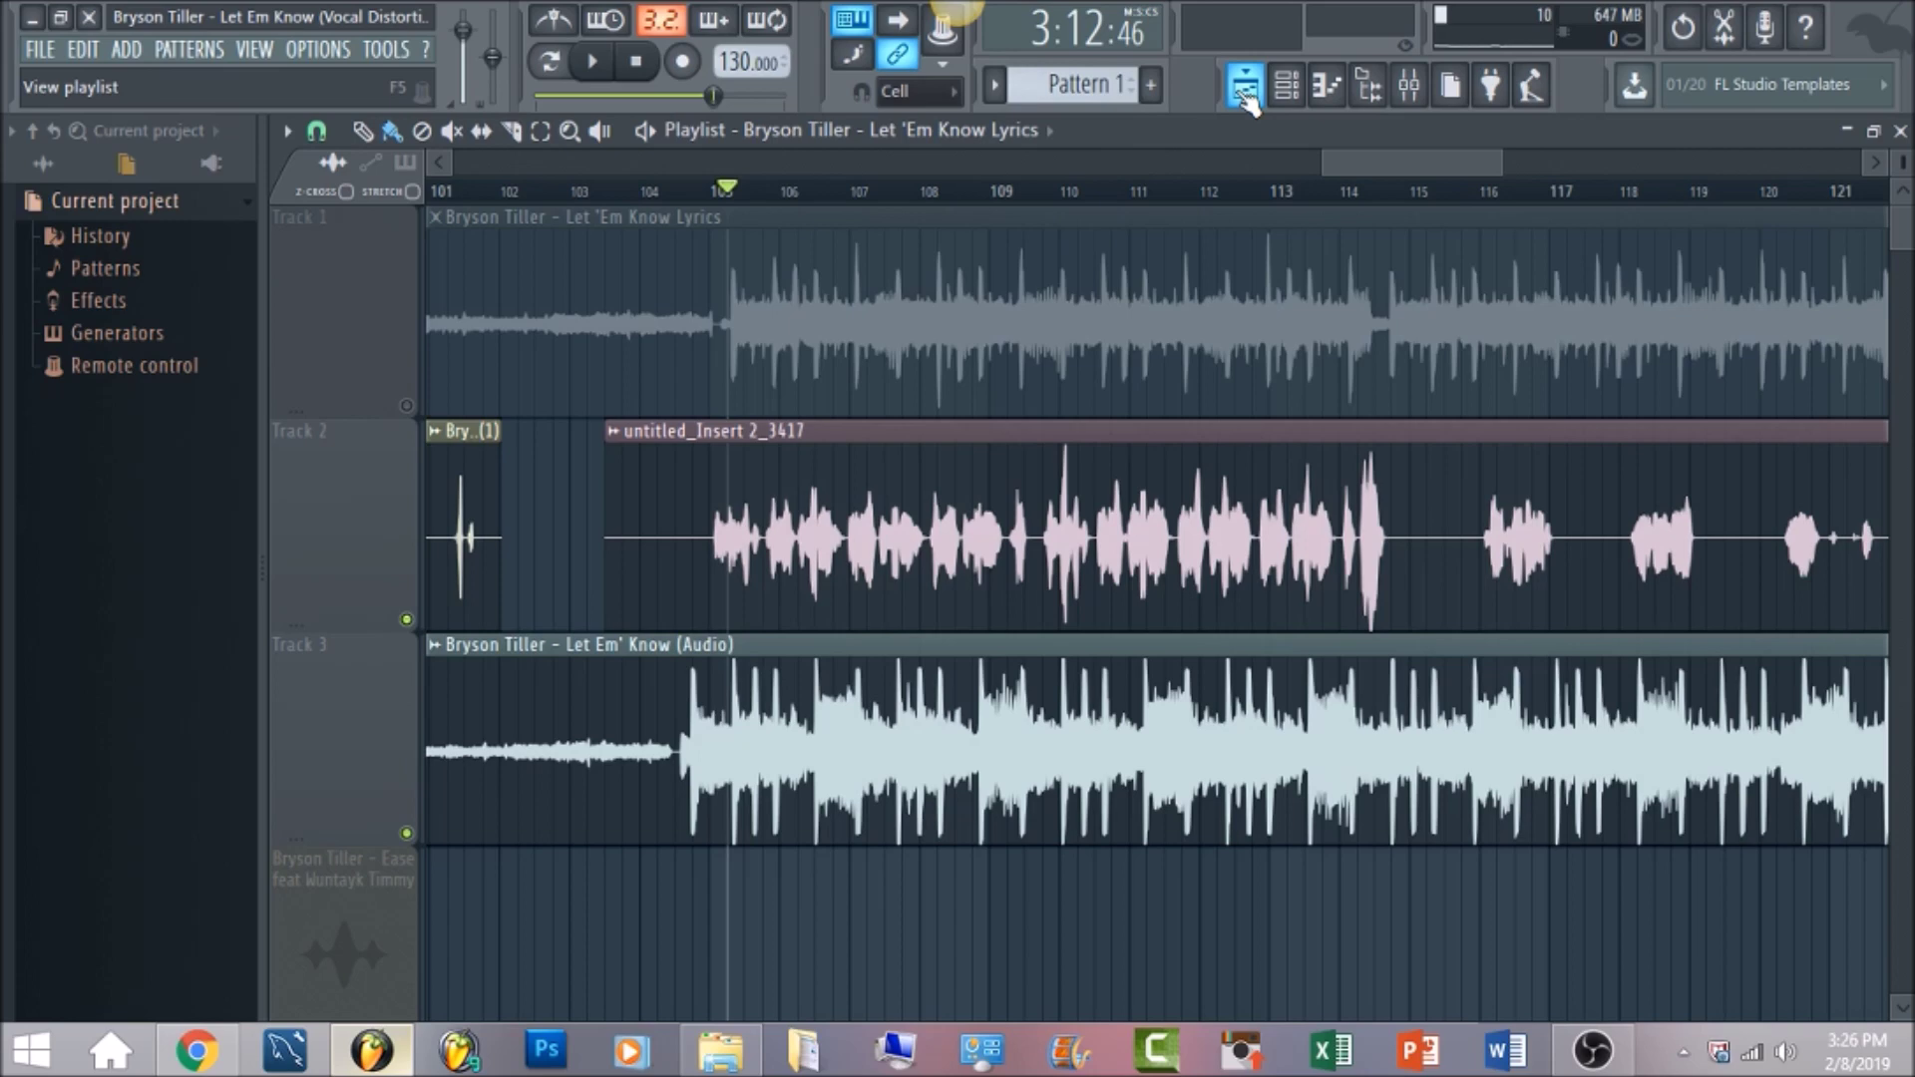
- On the mixer's Vocal distortion track, disable all six loaded effects after Auto-Tune VST, from the first Fruity Limiter through Fruity Reeverb 2
{"action": "left_click", "coordinate": [1415, 95]}
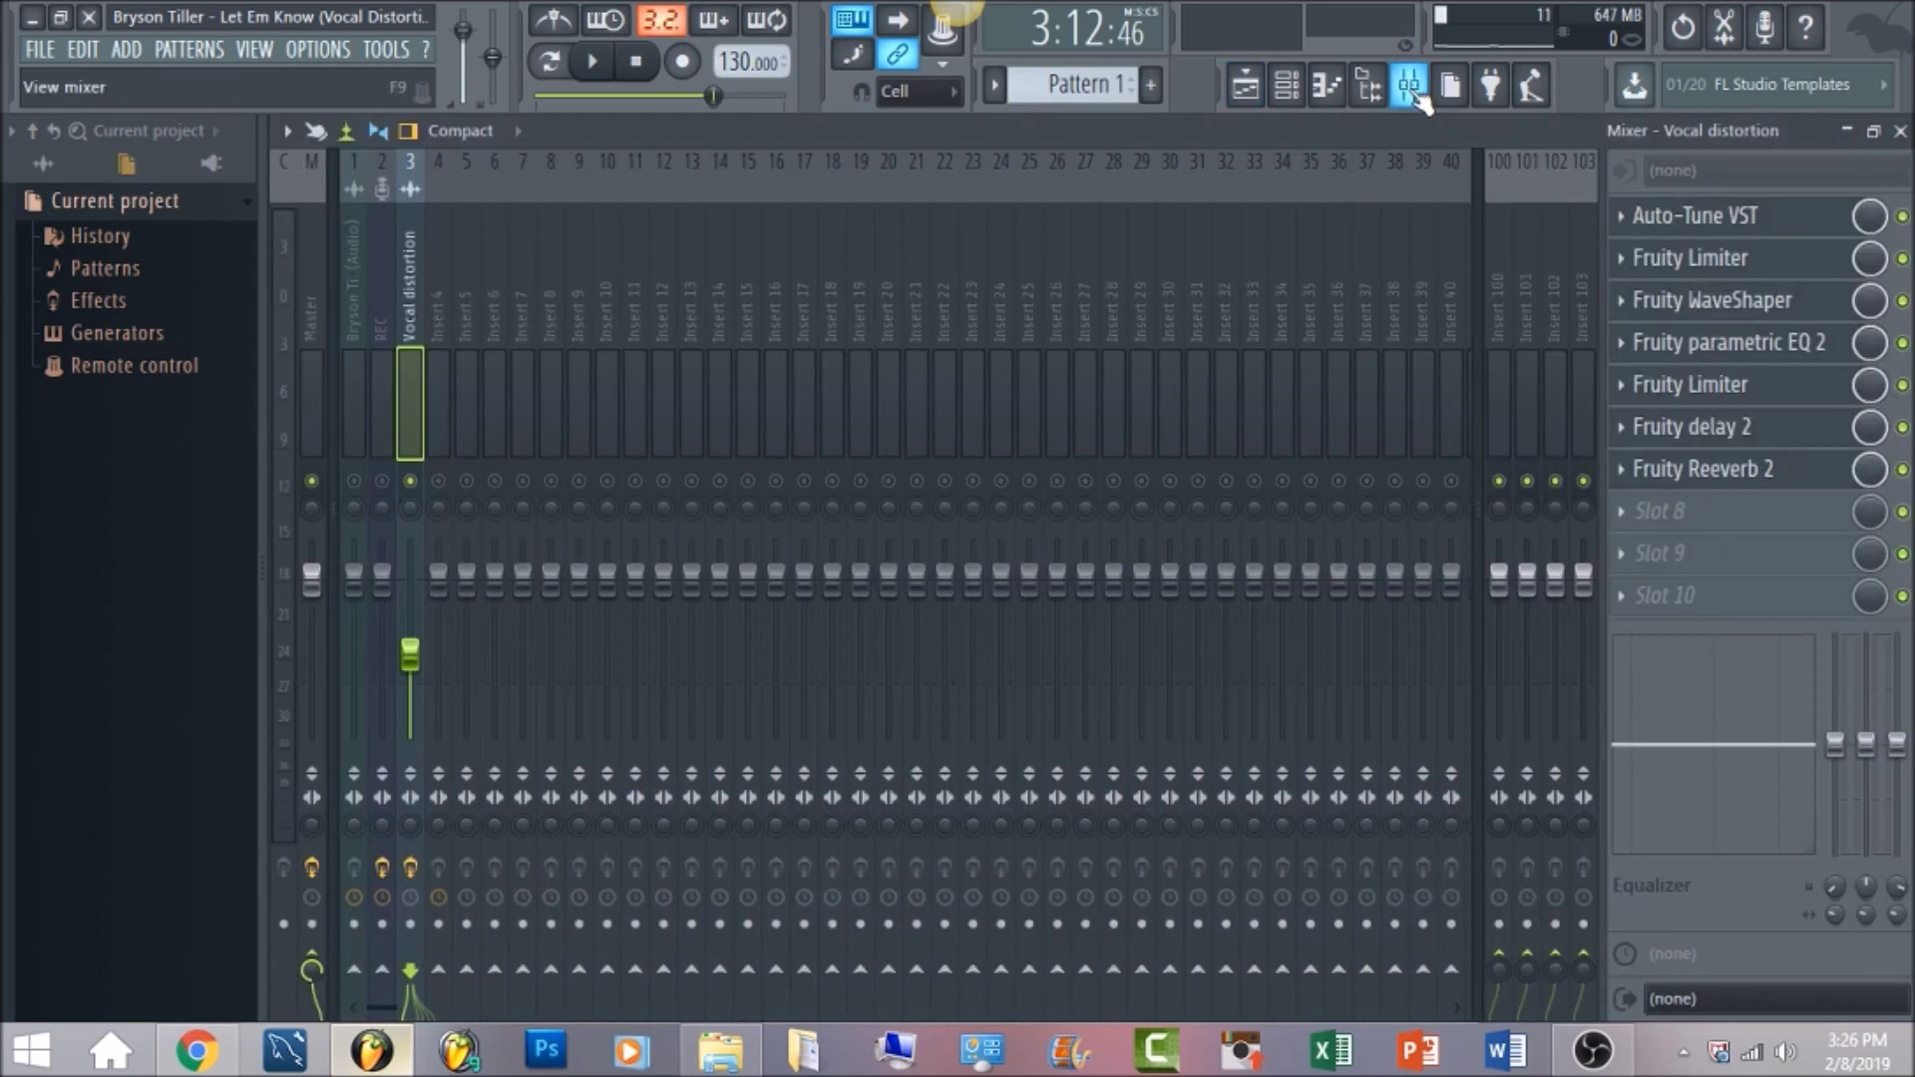
{"action": "left_click", "coordinate": [306, 279]}
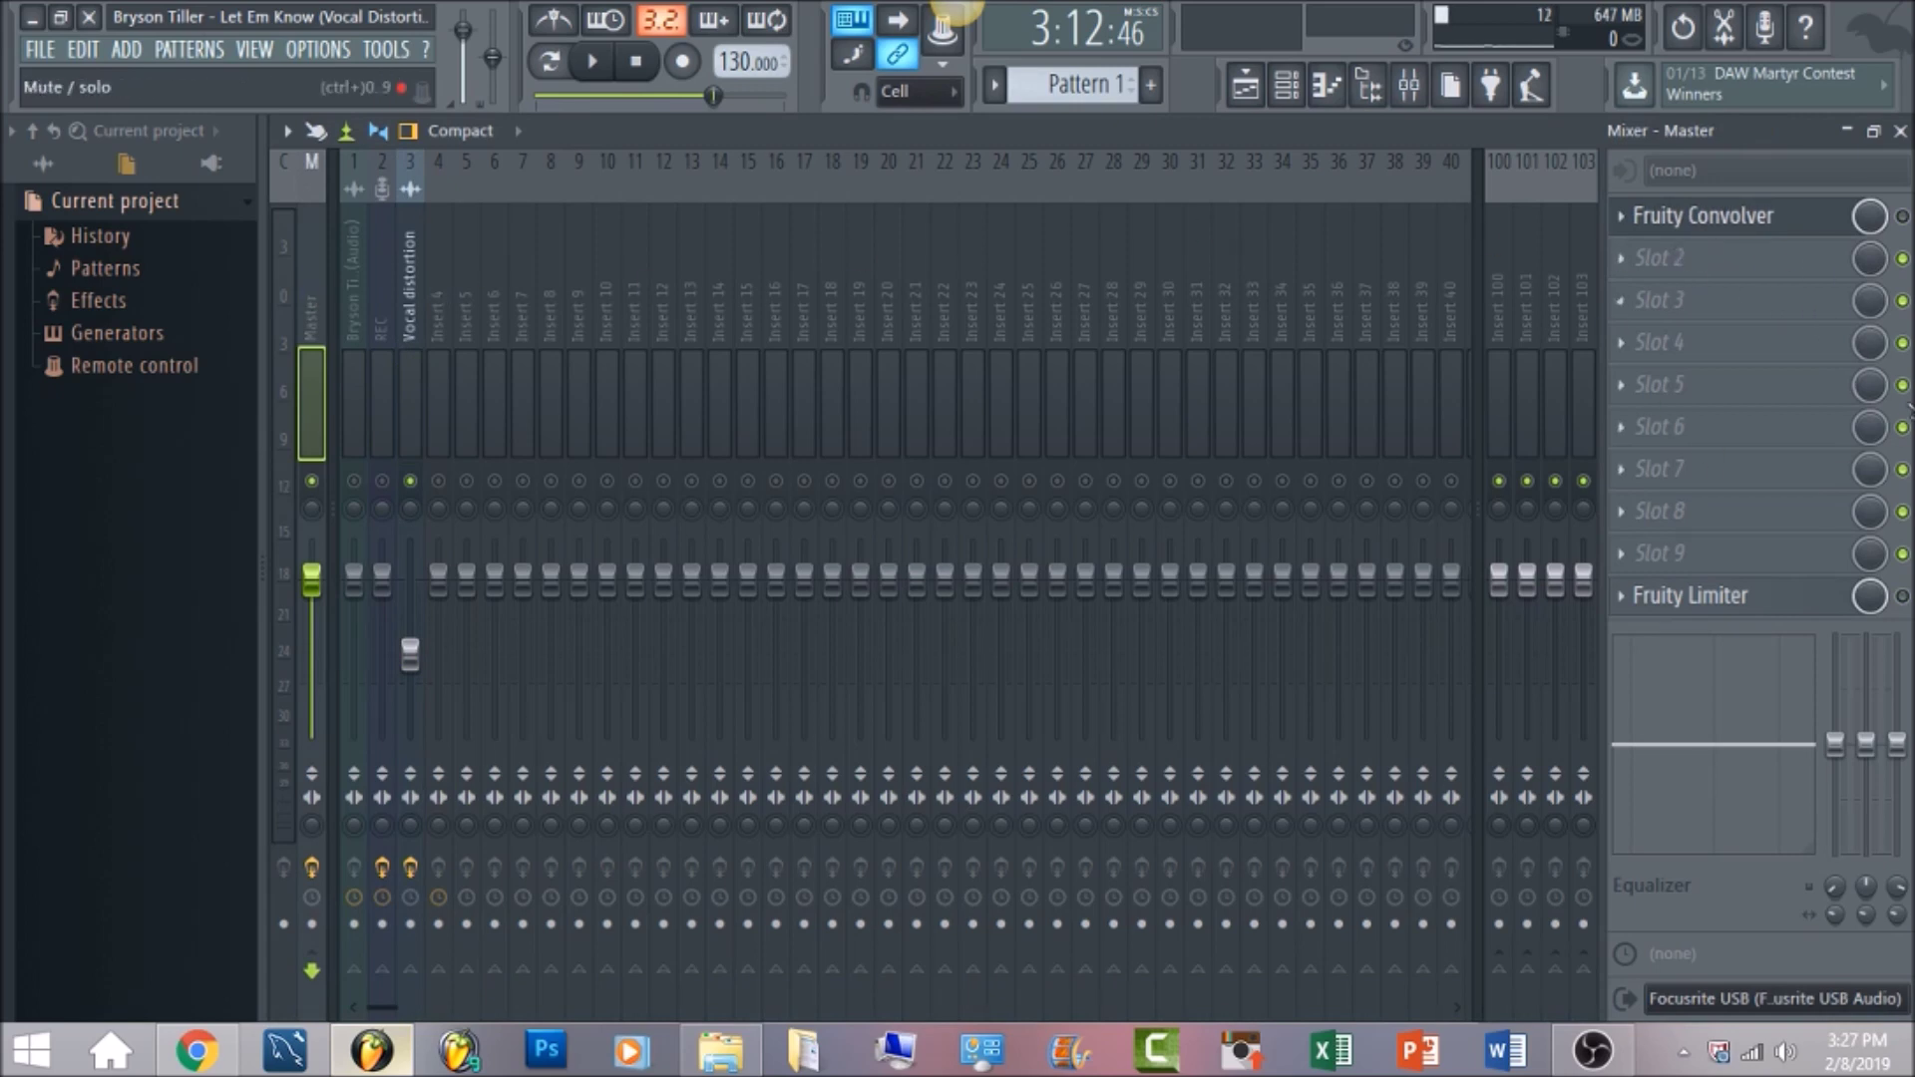
{"action": "left_click", "coordinate": [417, 329]}
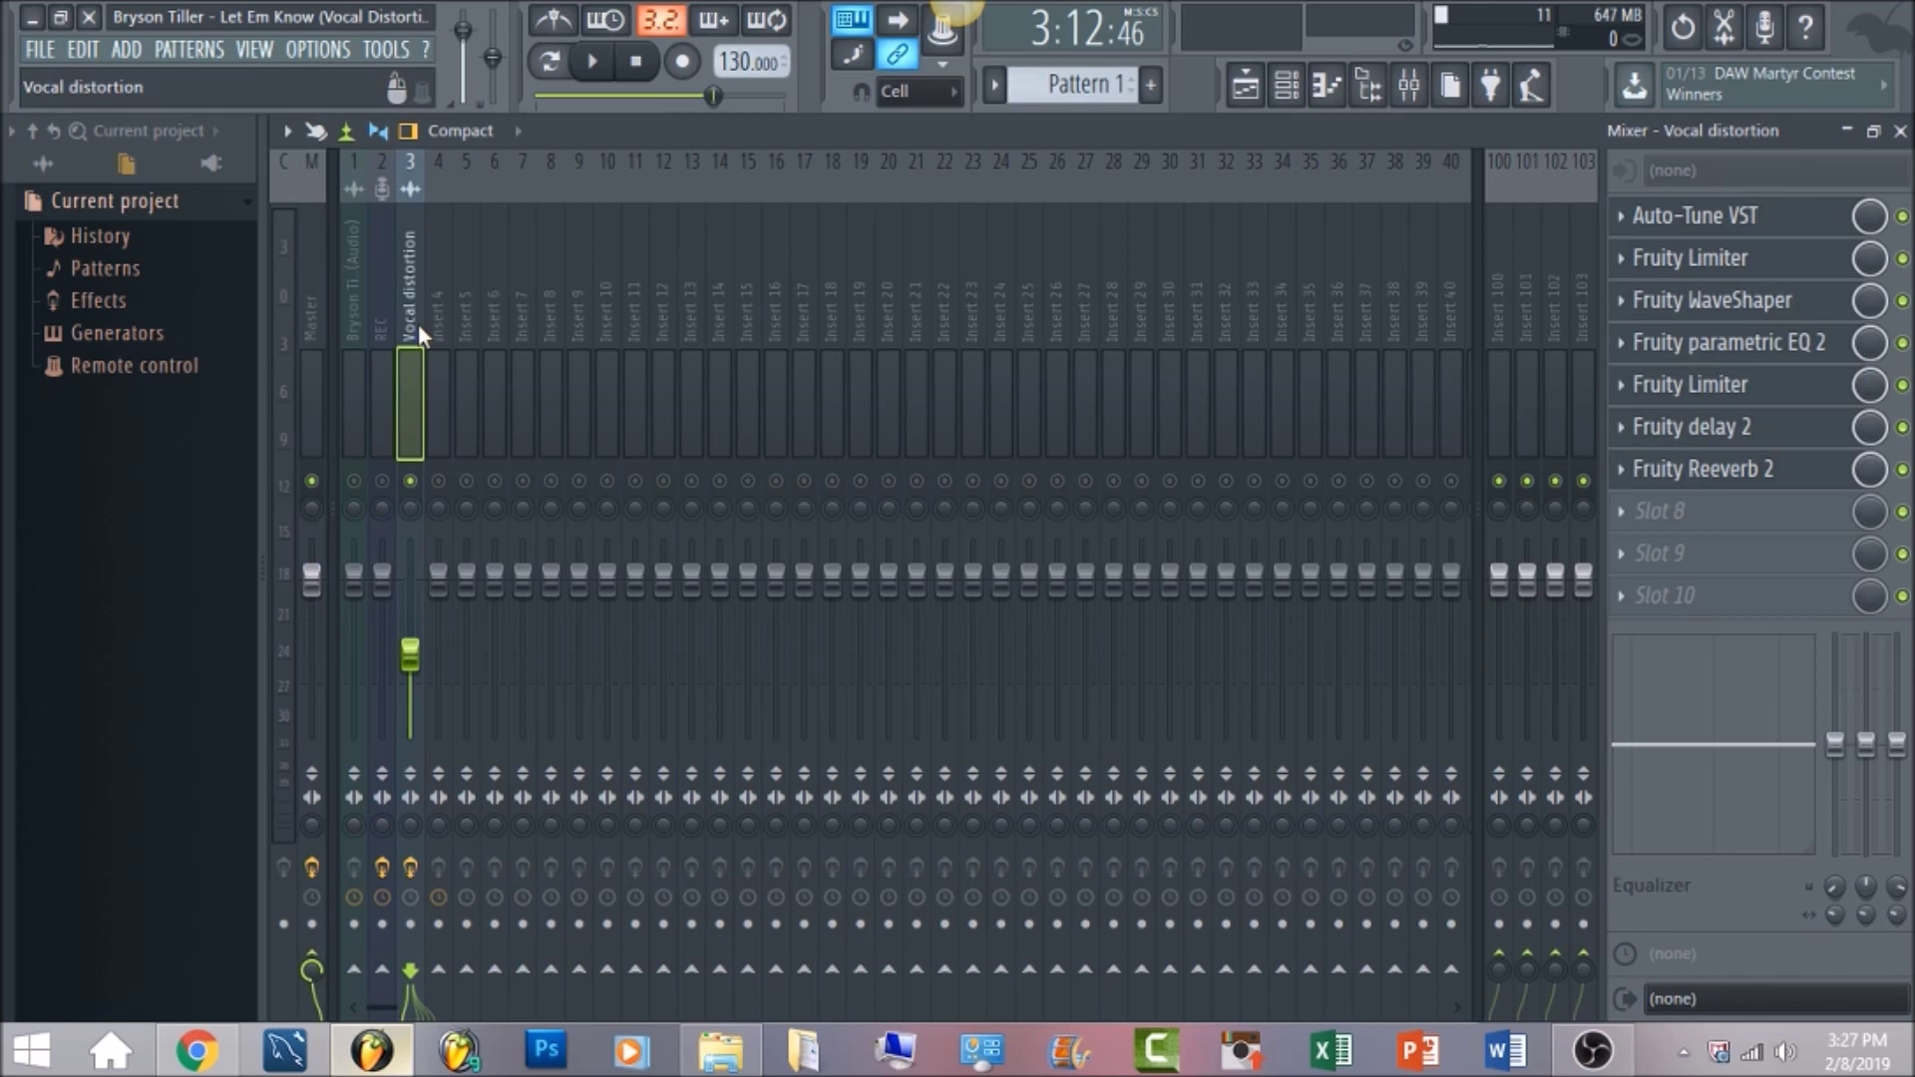
{"action": "left_click", "coordinate": [1902, 257]}
{"action": "left_click", "coordinate": [1902, 299]}
{"action": "left_click", "coordinate": [1902, 342]}
{"action": "left_click", "coordinate": [1902, 384]}
{"action": "left_click", "coordinate": [1902, 427]}
{"action": "left_click", "coordinate": [1902, 468]}
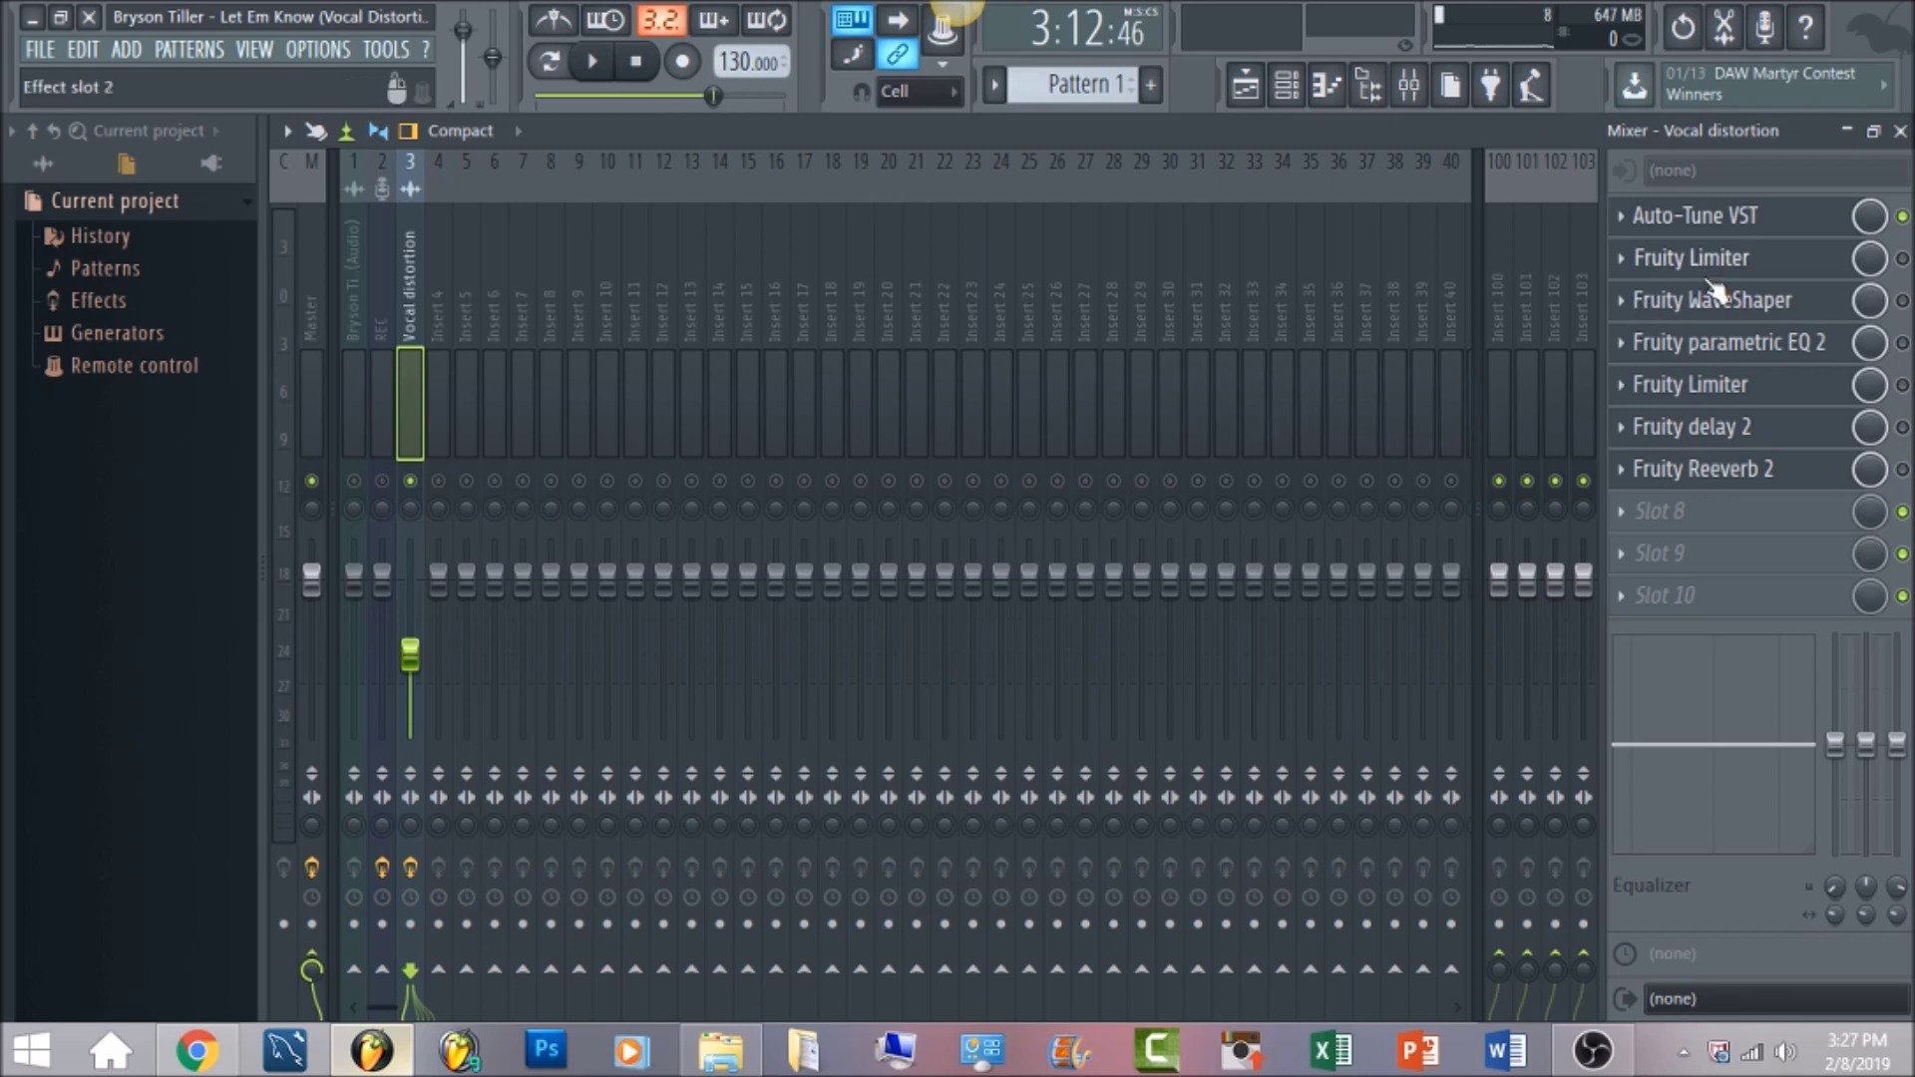
- Open Auto-Tune VST on the Vocal distortion track and reposition its window to examine the key, scale and retune speed settings
{"action": "left_click", "coordinate": [1745, 226]}
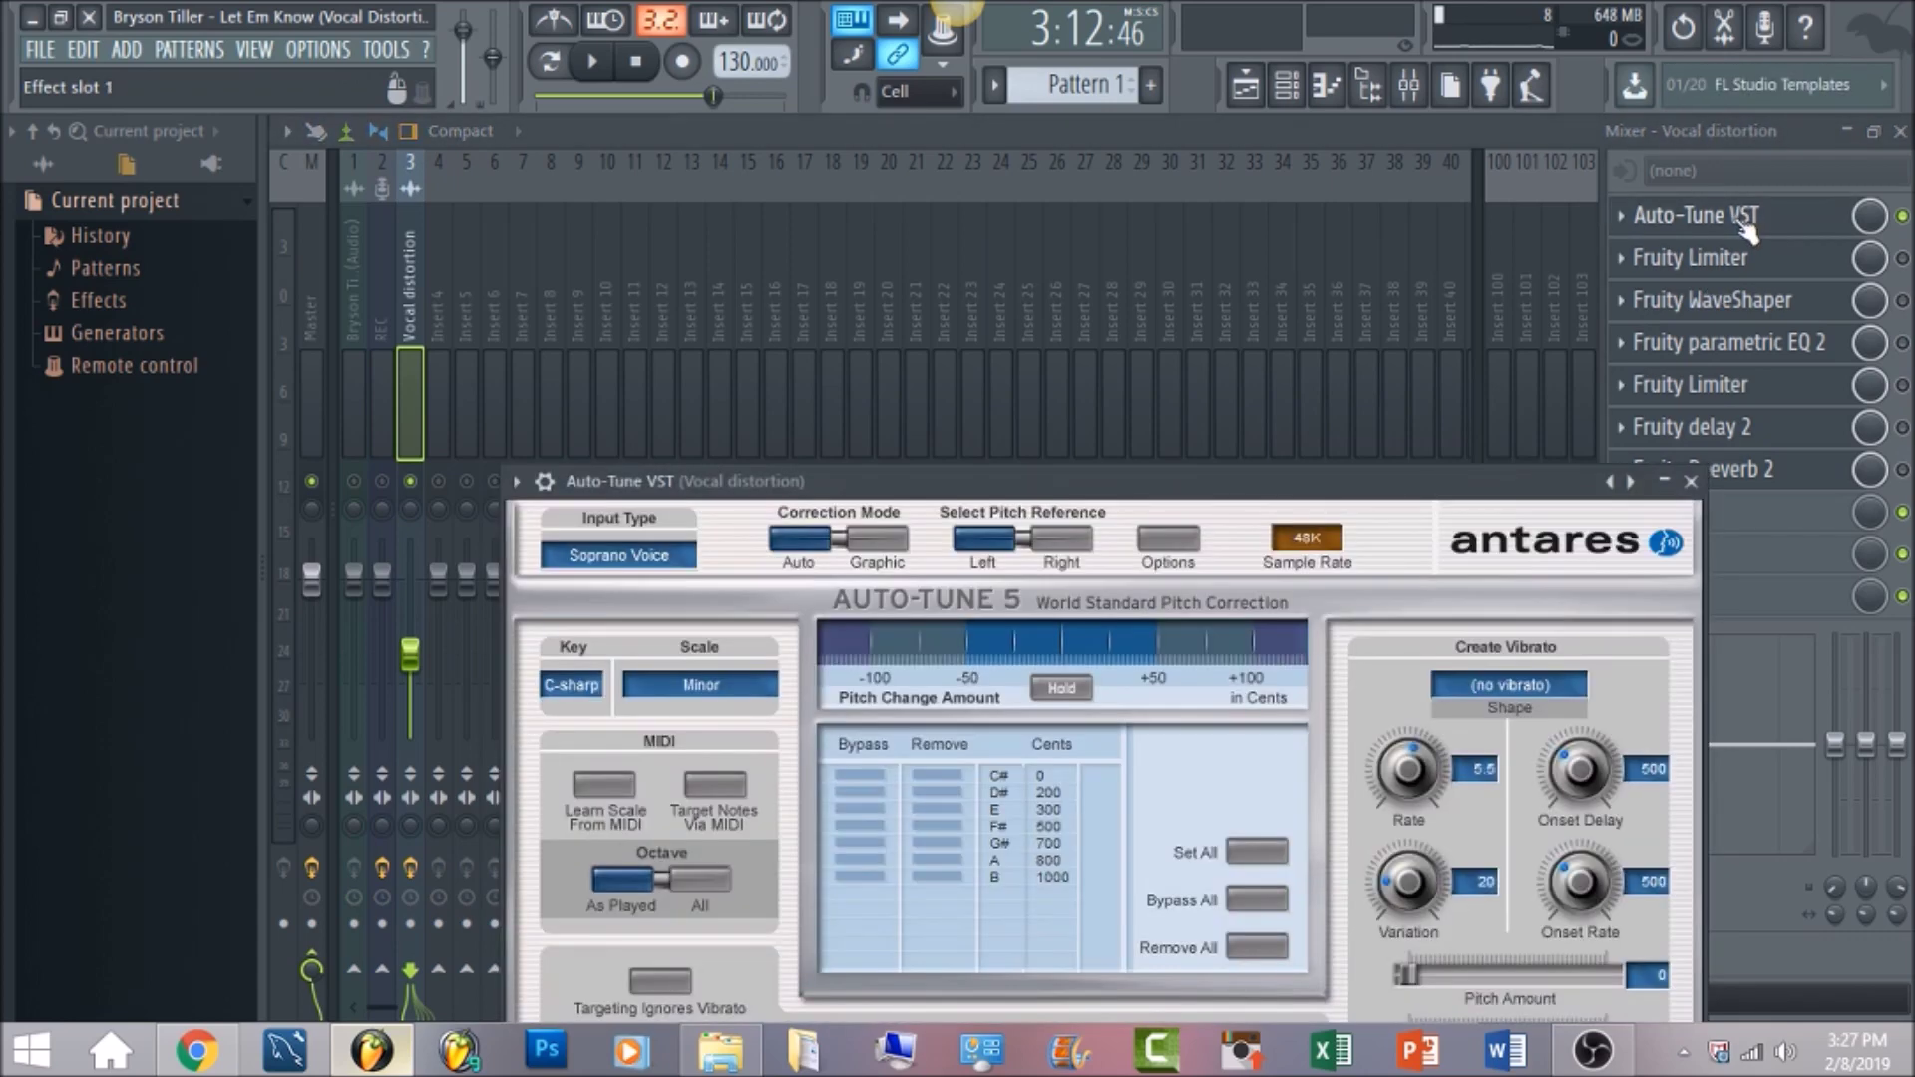
{"action": "left_click", "coordinate": [1107, 258]}
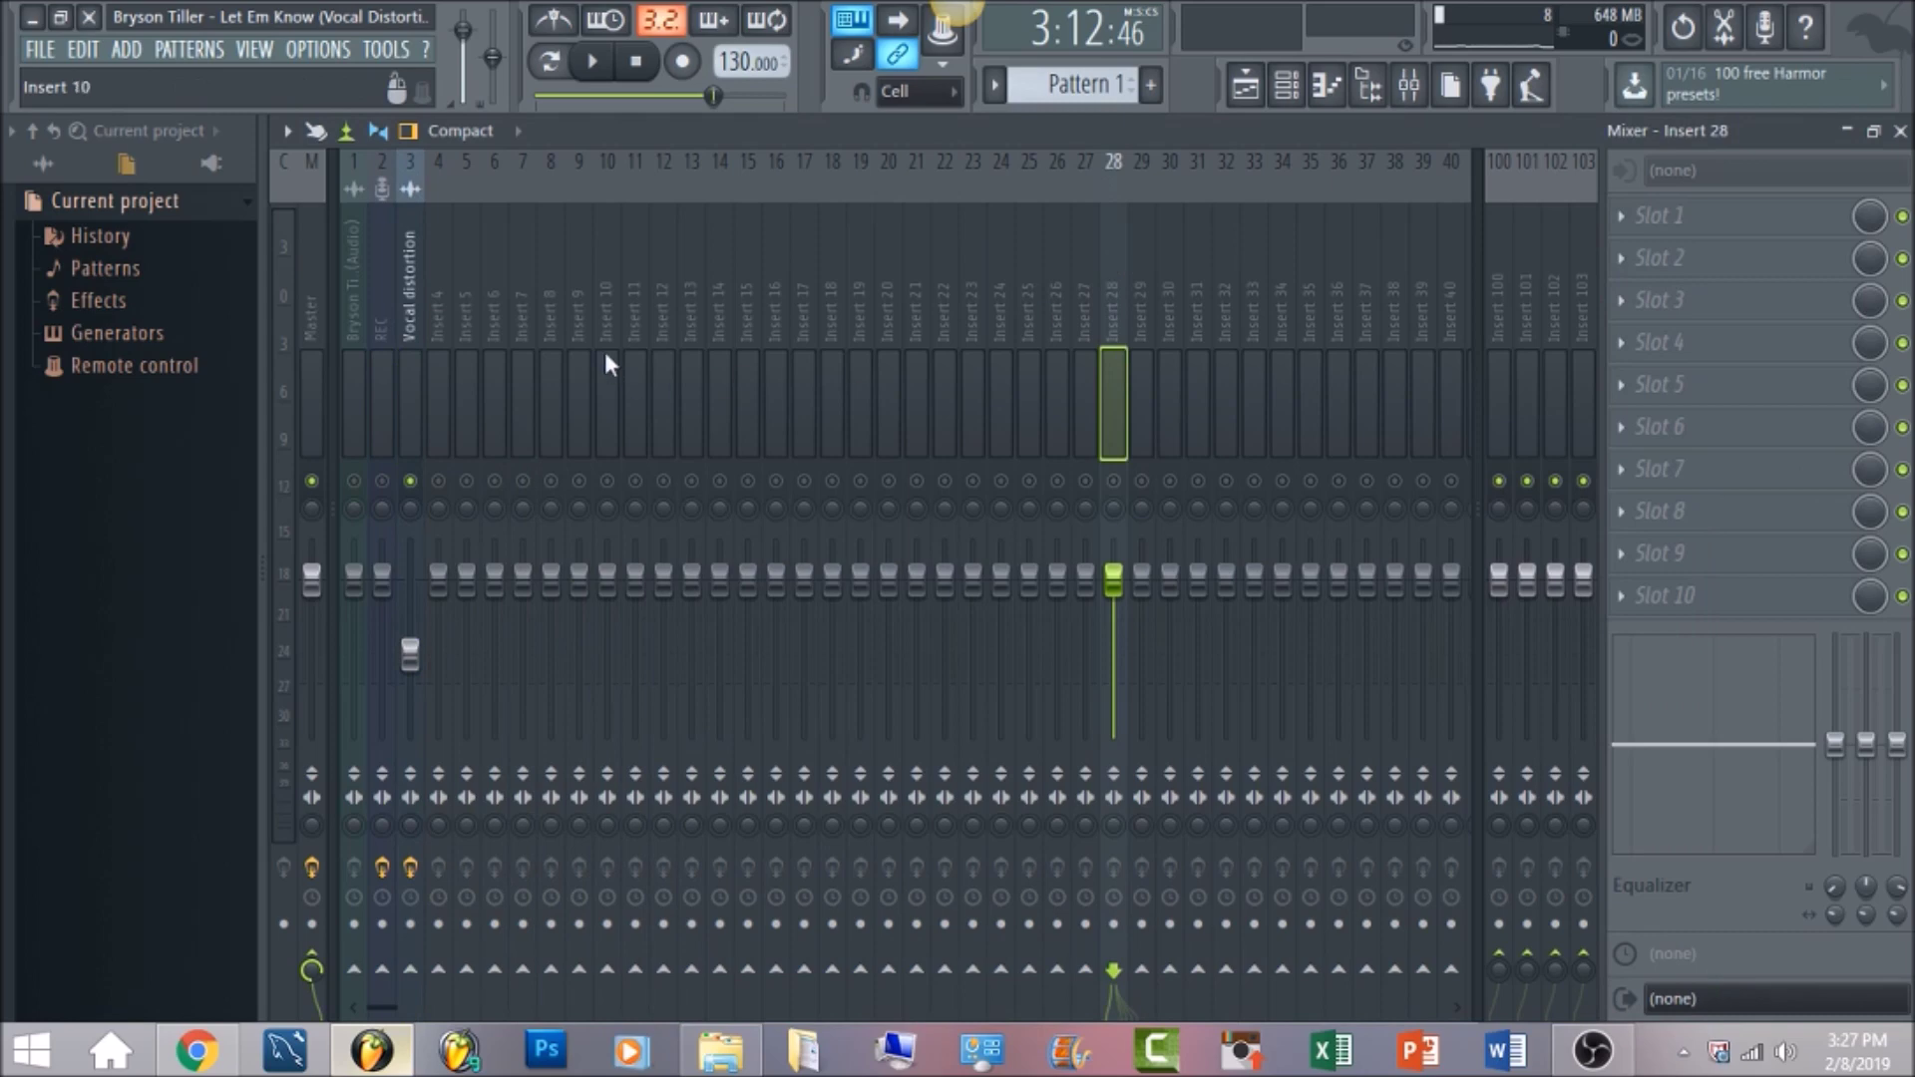
{"action": "left_click", "coordinate": [414, 290]}
{"action": "left_click", "coordinate": [1706, 226]}
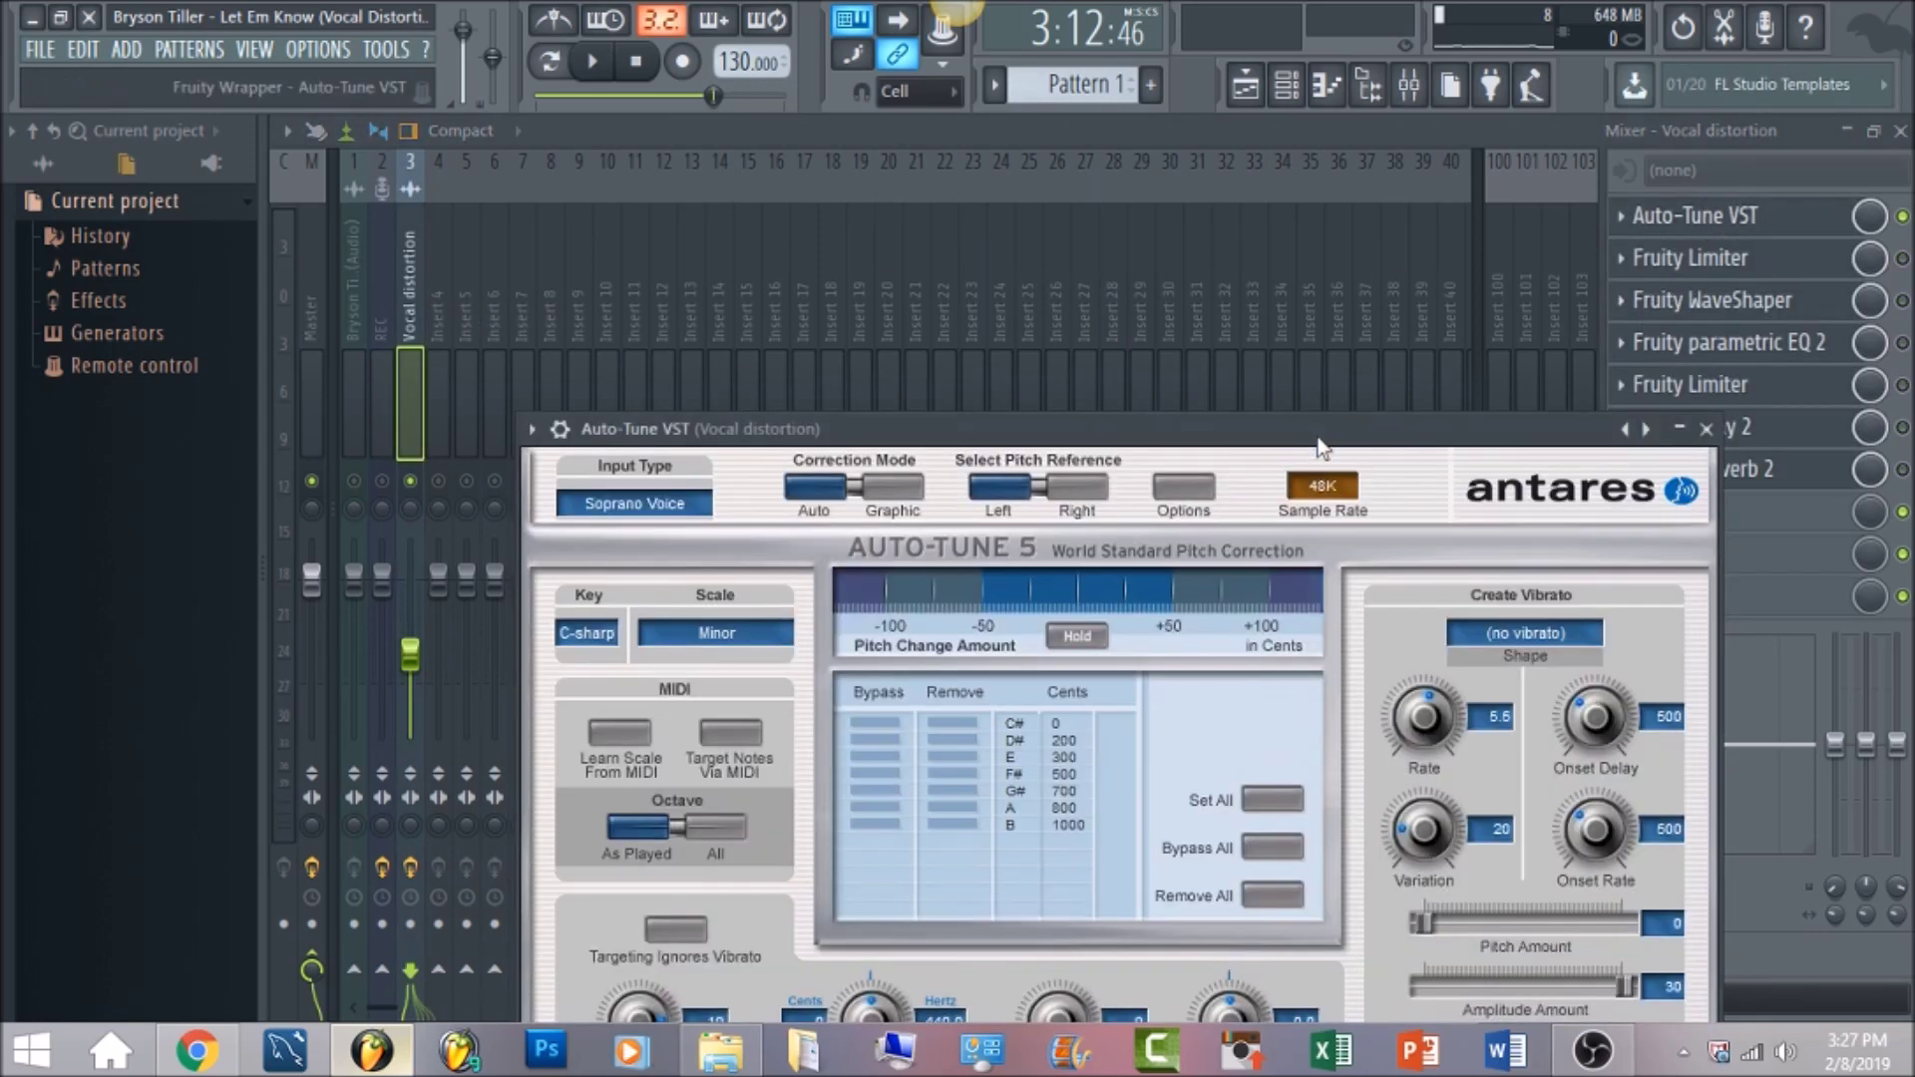
{"action": "left_click_drag", "start_coordinate": [1318, 444], "coordinate": [1260, 189]}
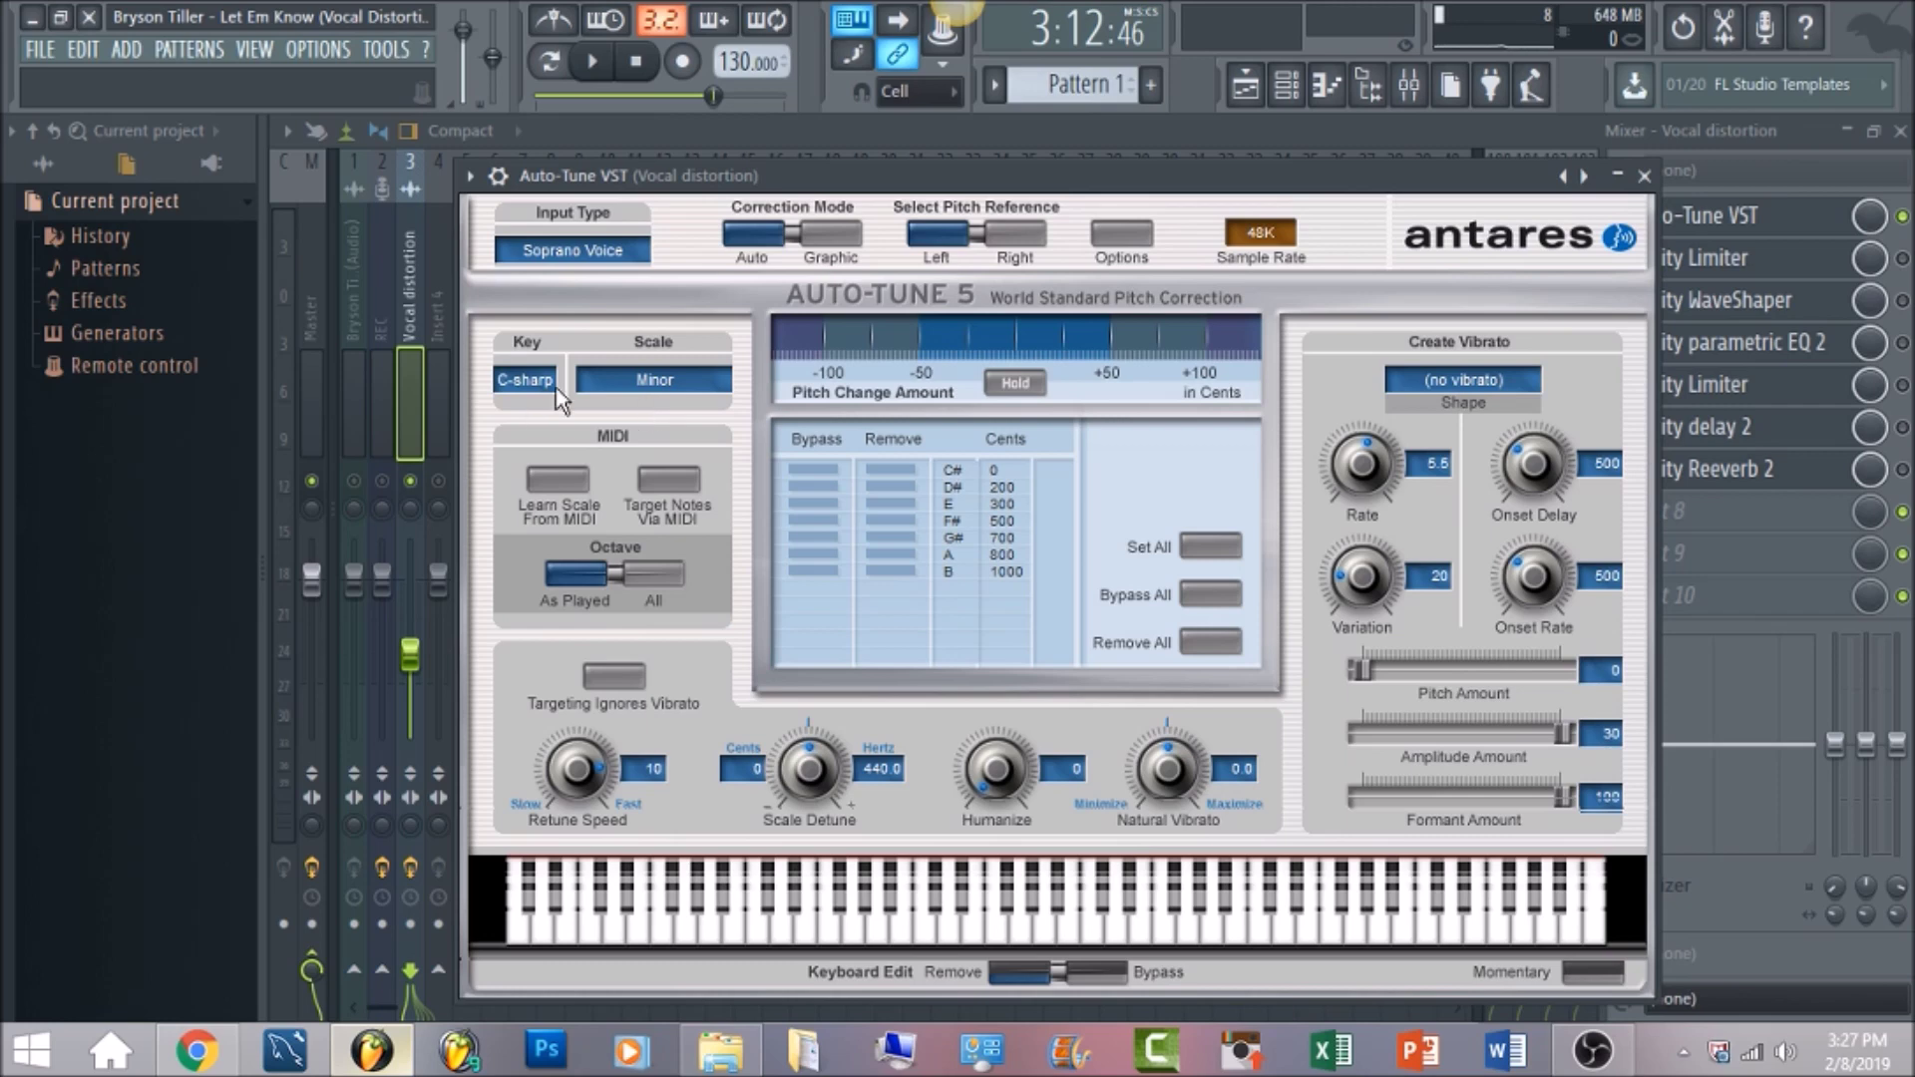
- Reset the Vocal distortion track's volume to its default and play back the vocal with only Auto-Tune VST active
{"action": "right_click", "coordinate": [421, 673]}
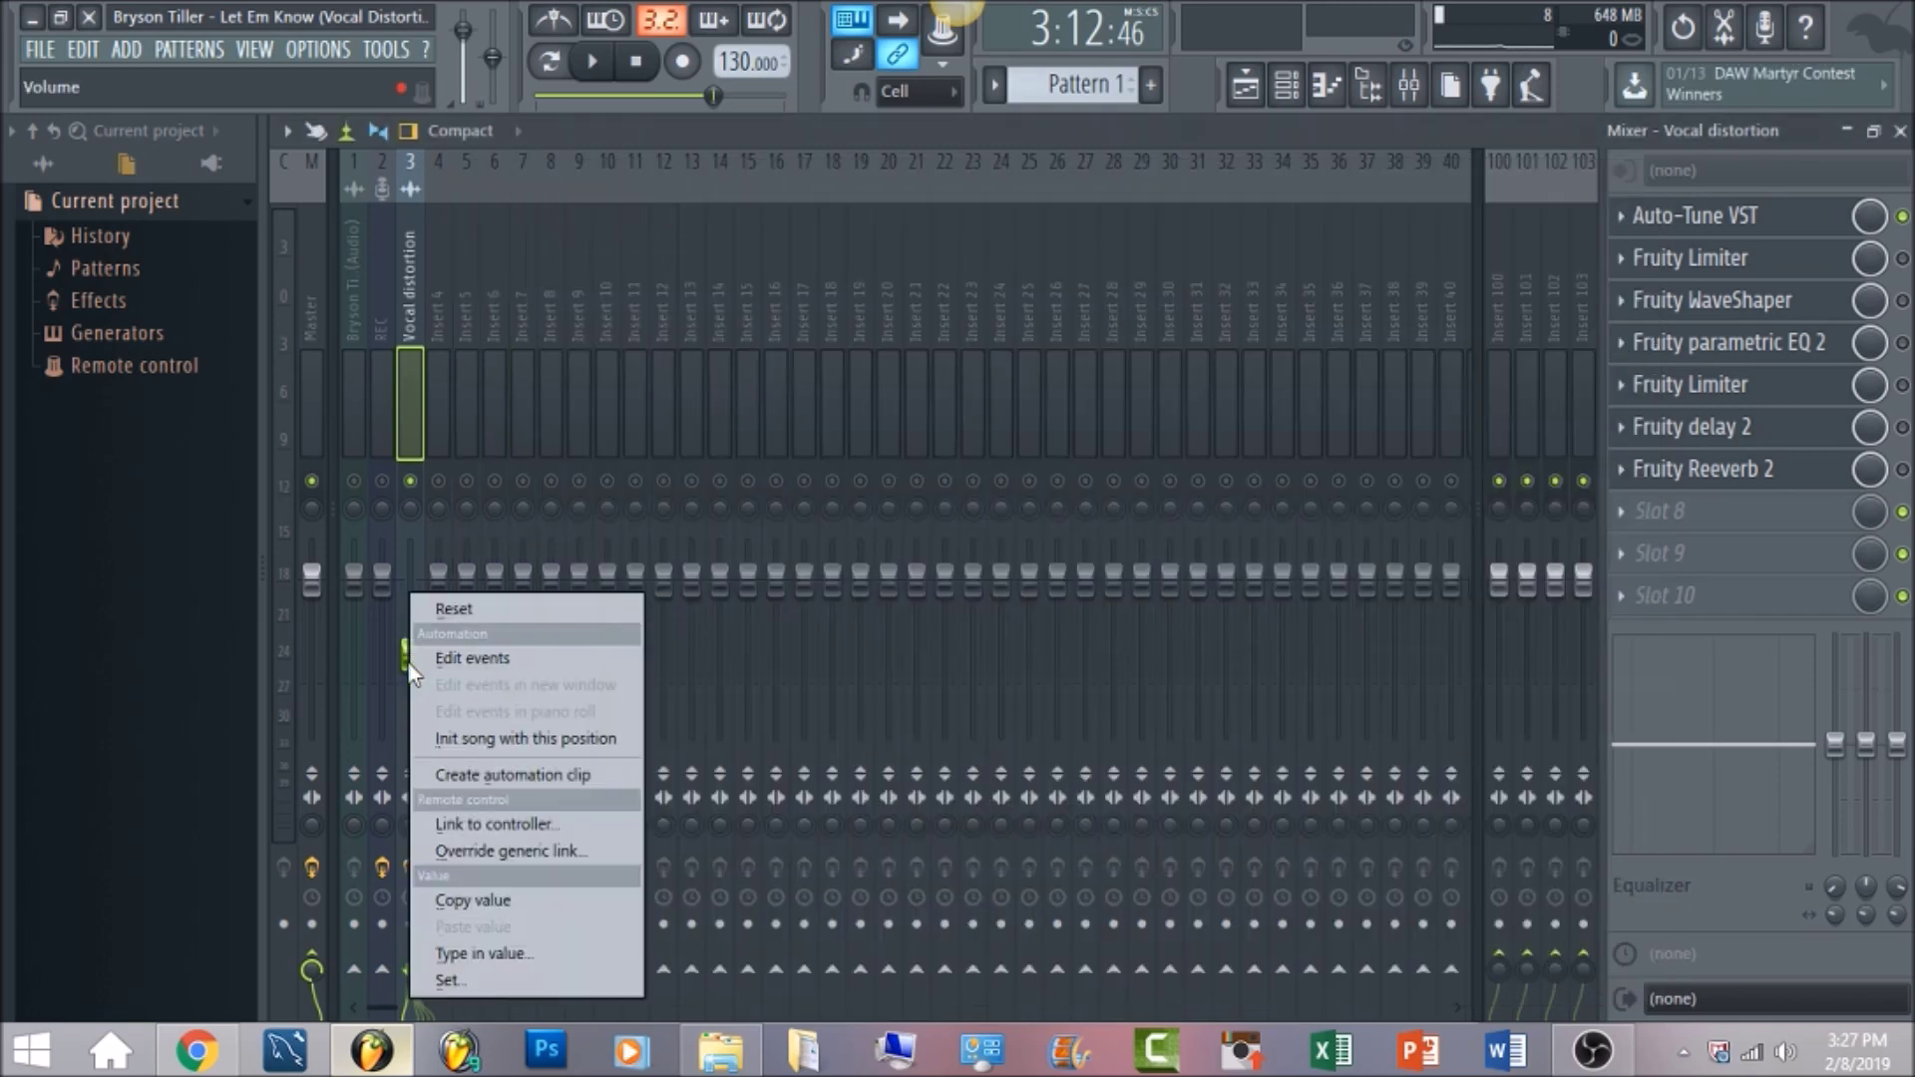
{"action": "left_click", "coordinate": [494, 602]}
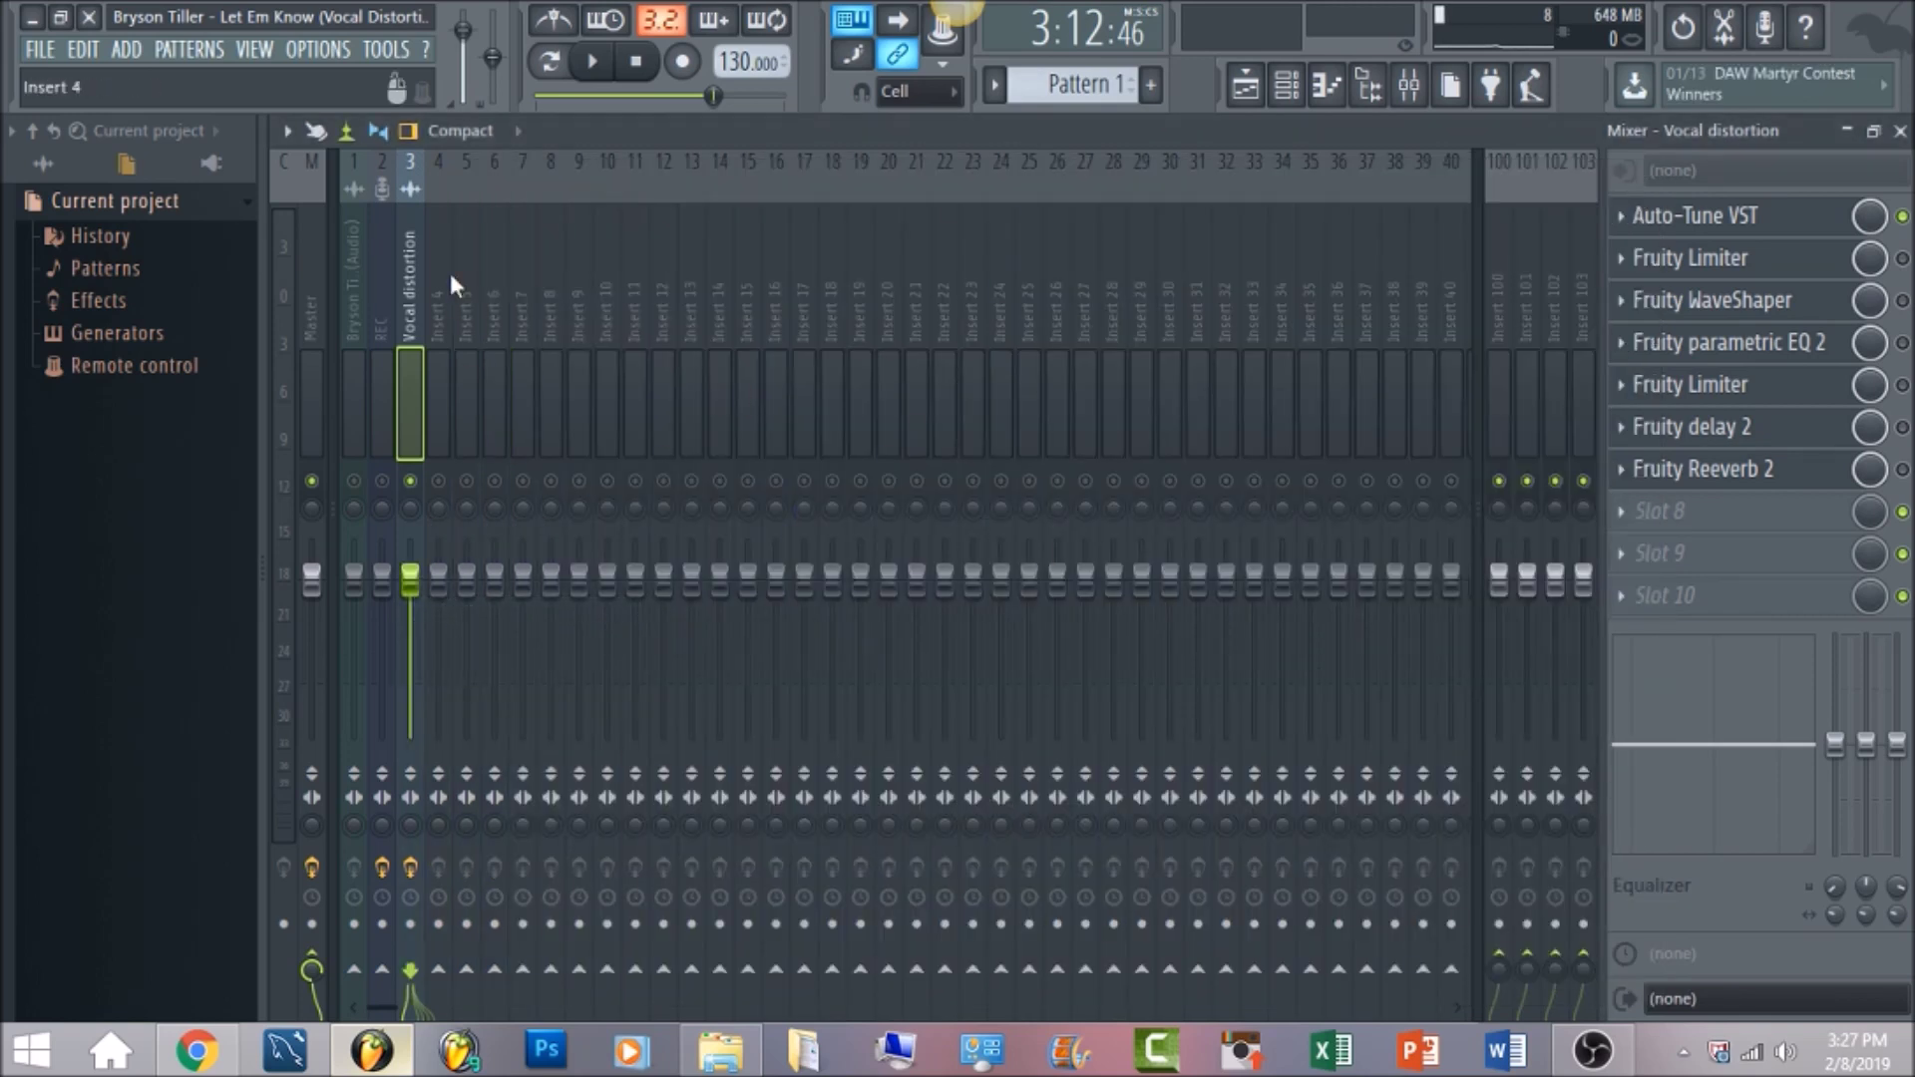
{"action": "key", "text": "space"}
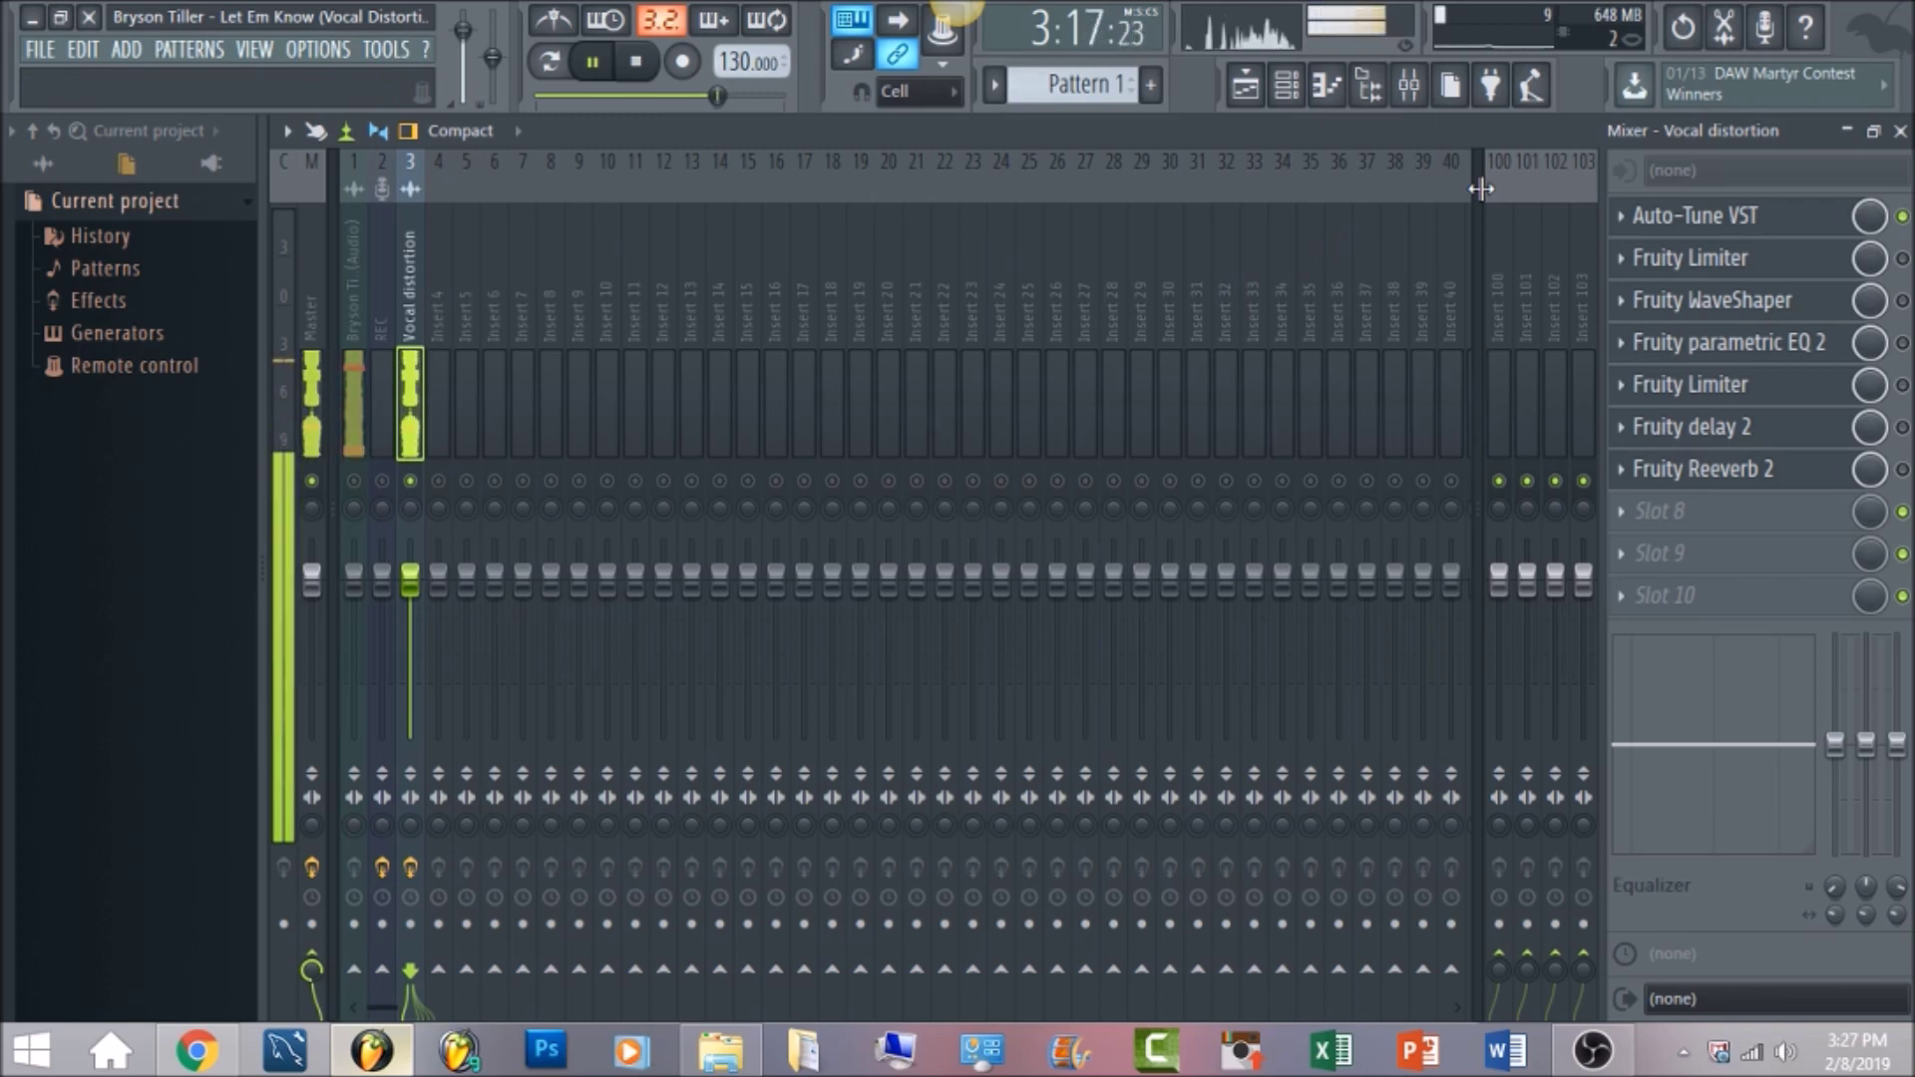
{"action": "left_click", "coordinate": [1695, 215]}
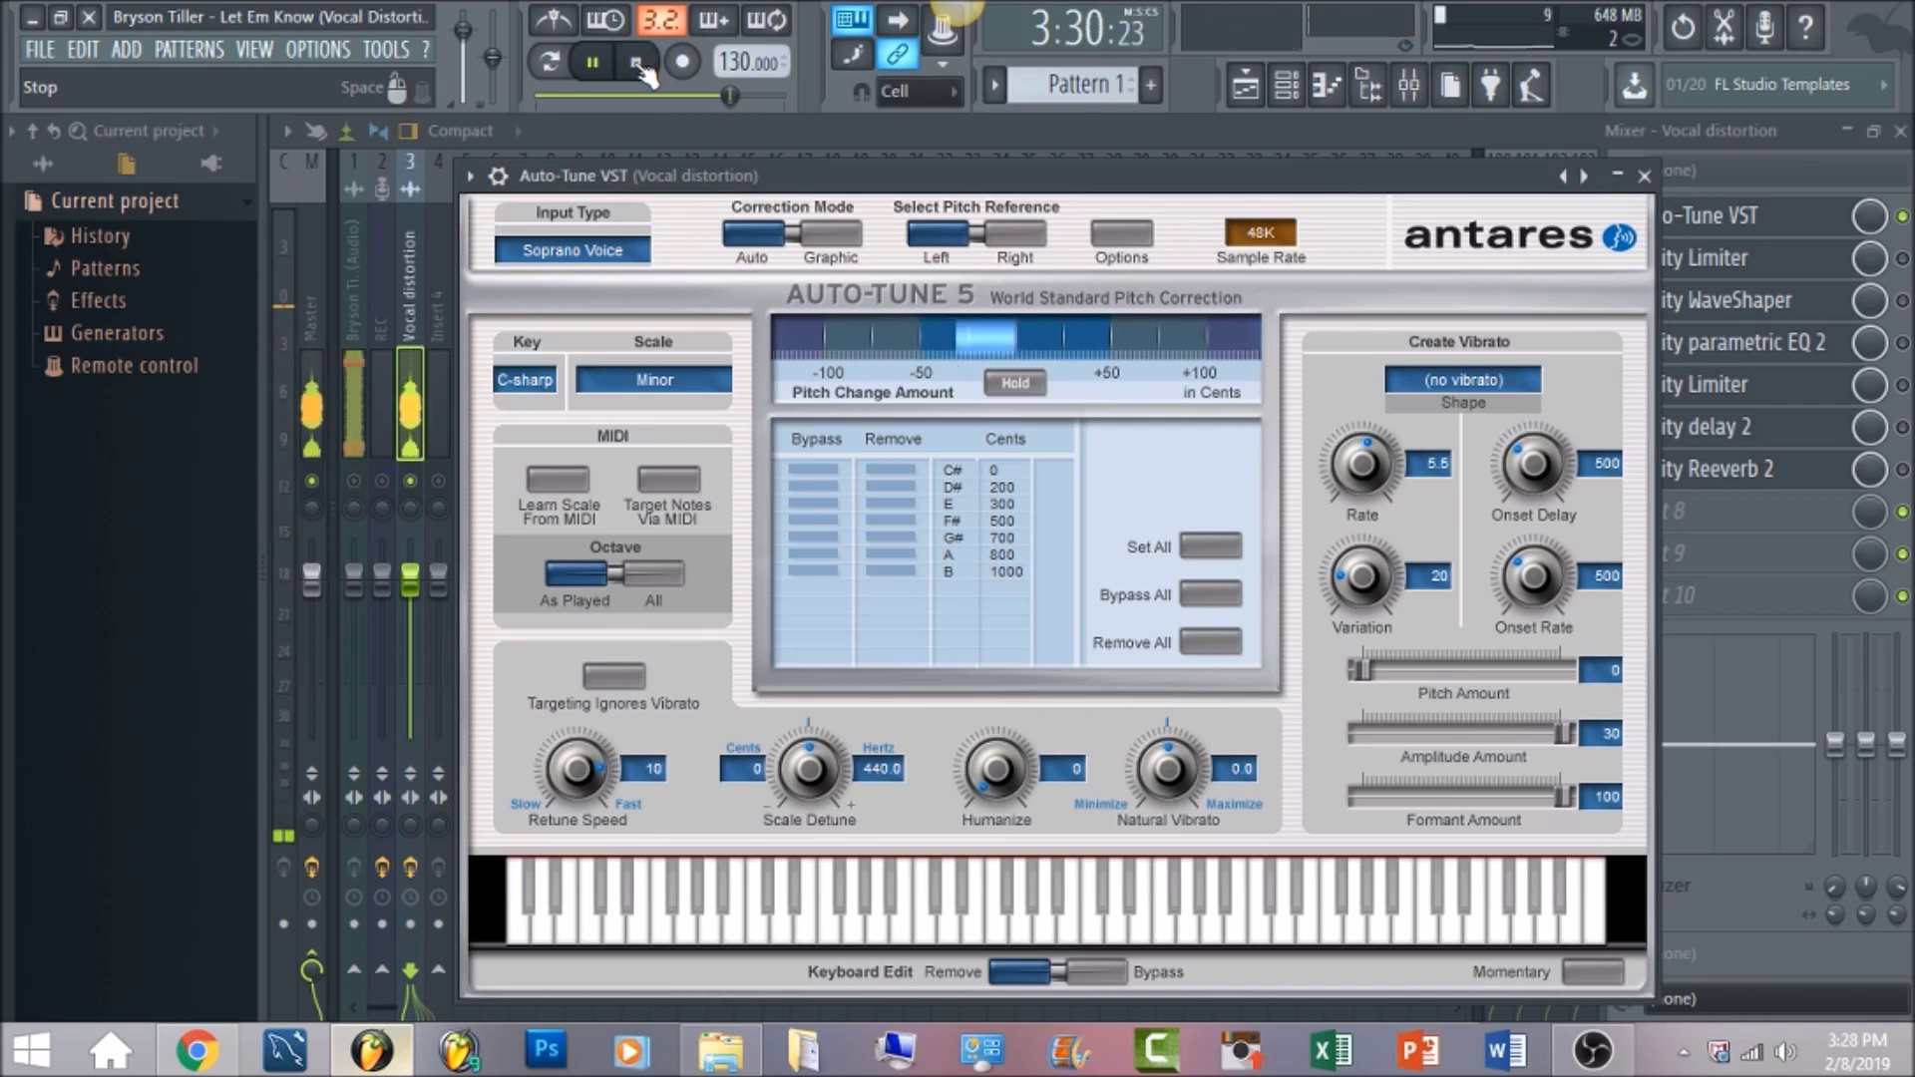
{"action": "left_click", "coordinate": [641, 70]}
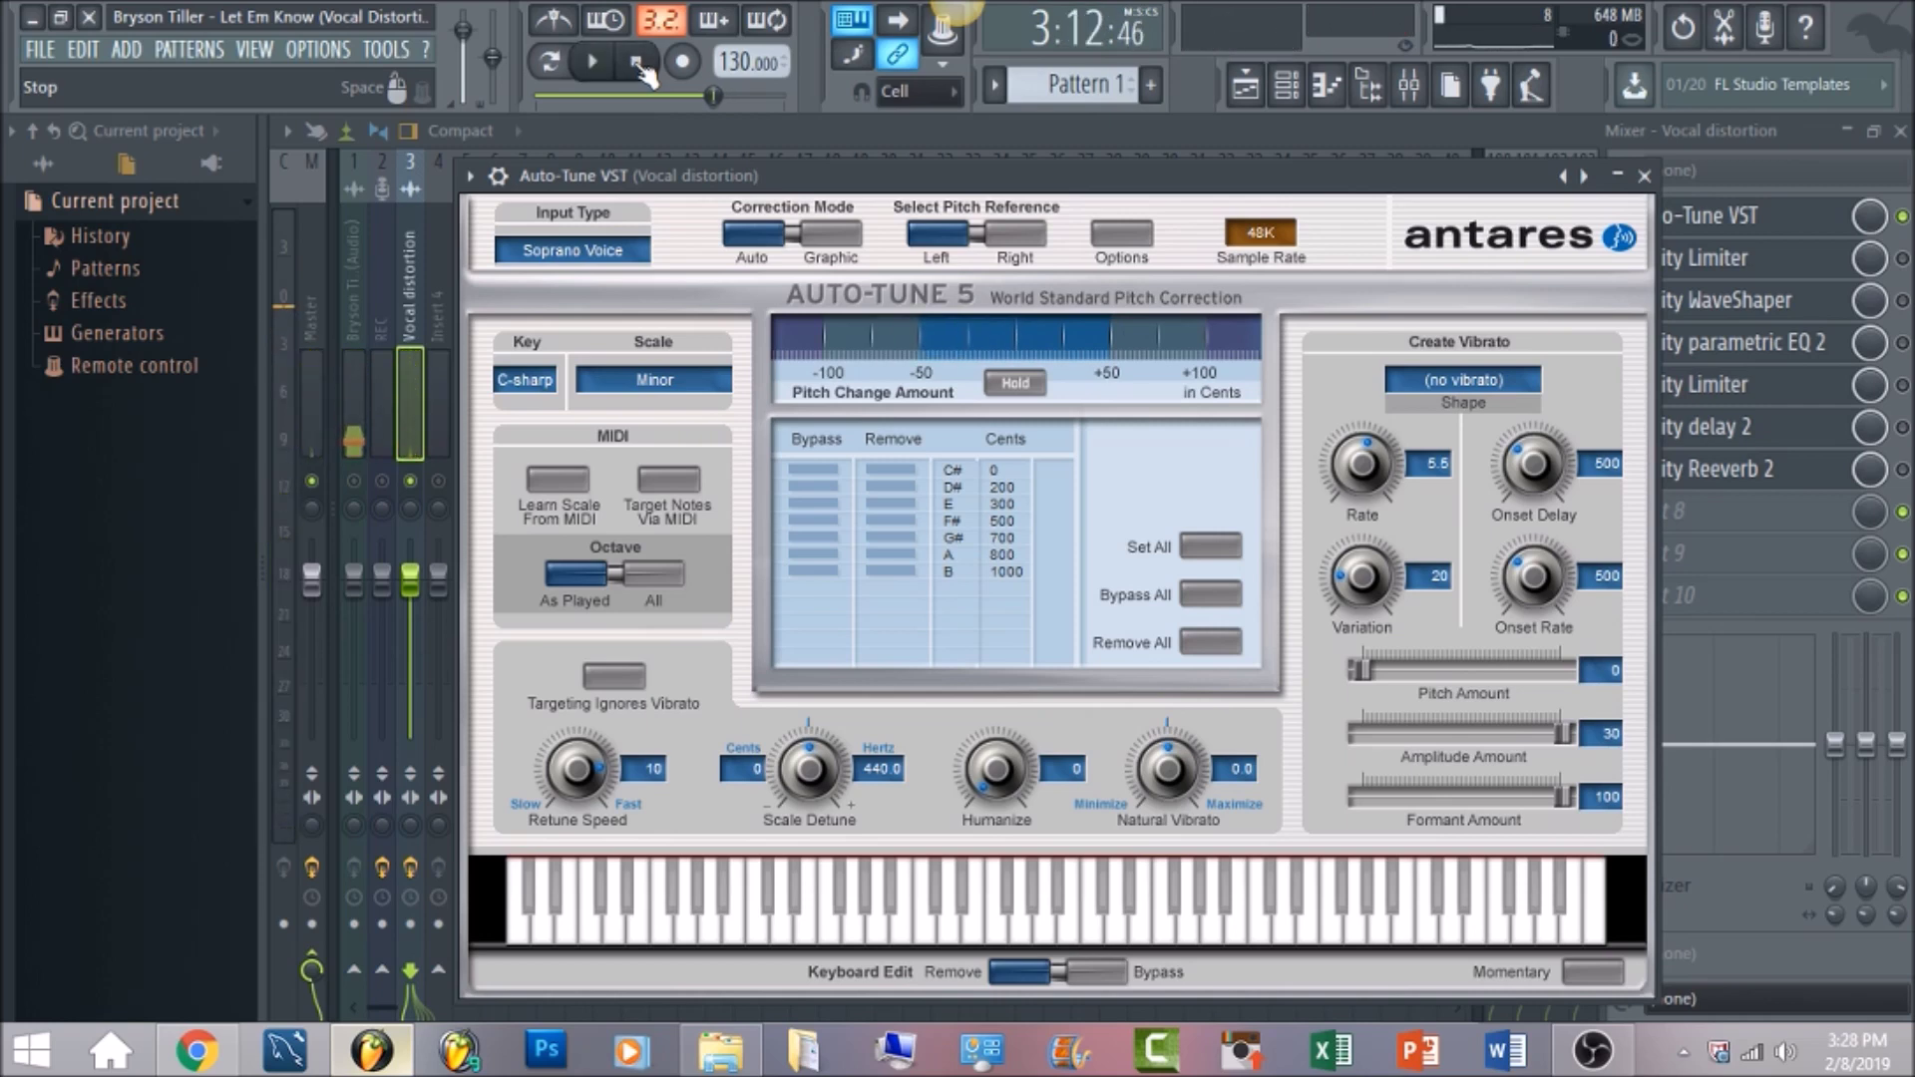
{"action": "key", "text": "Escape"}
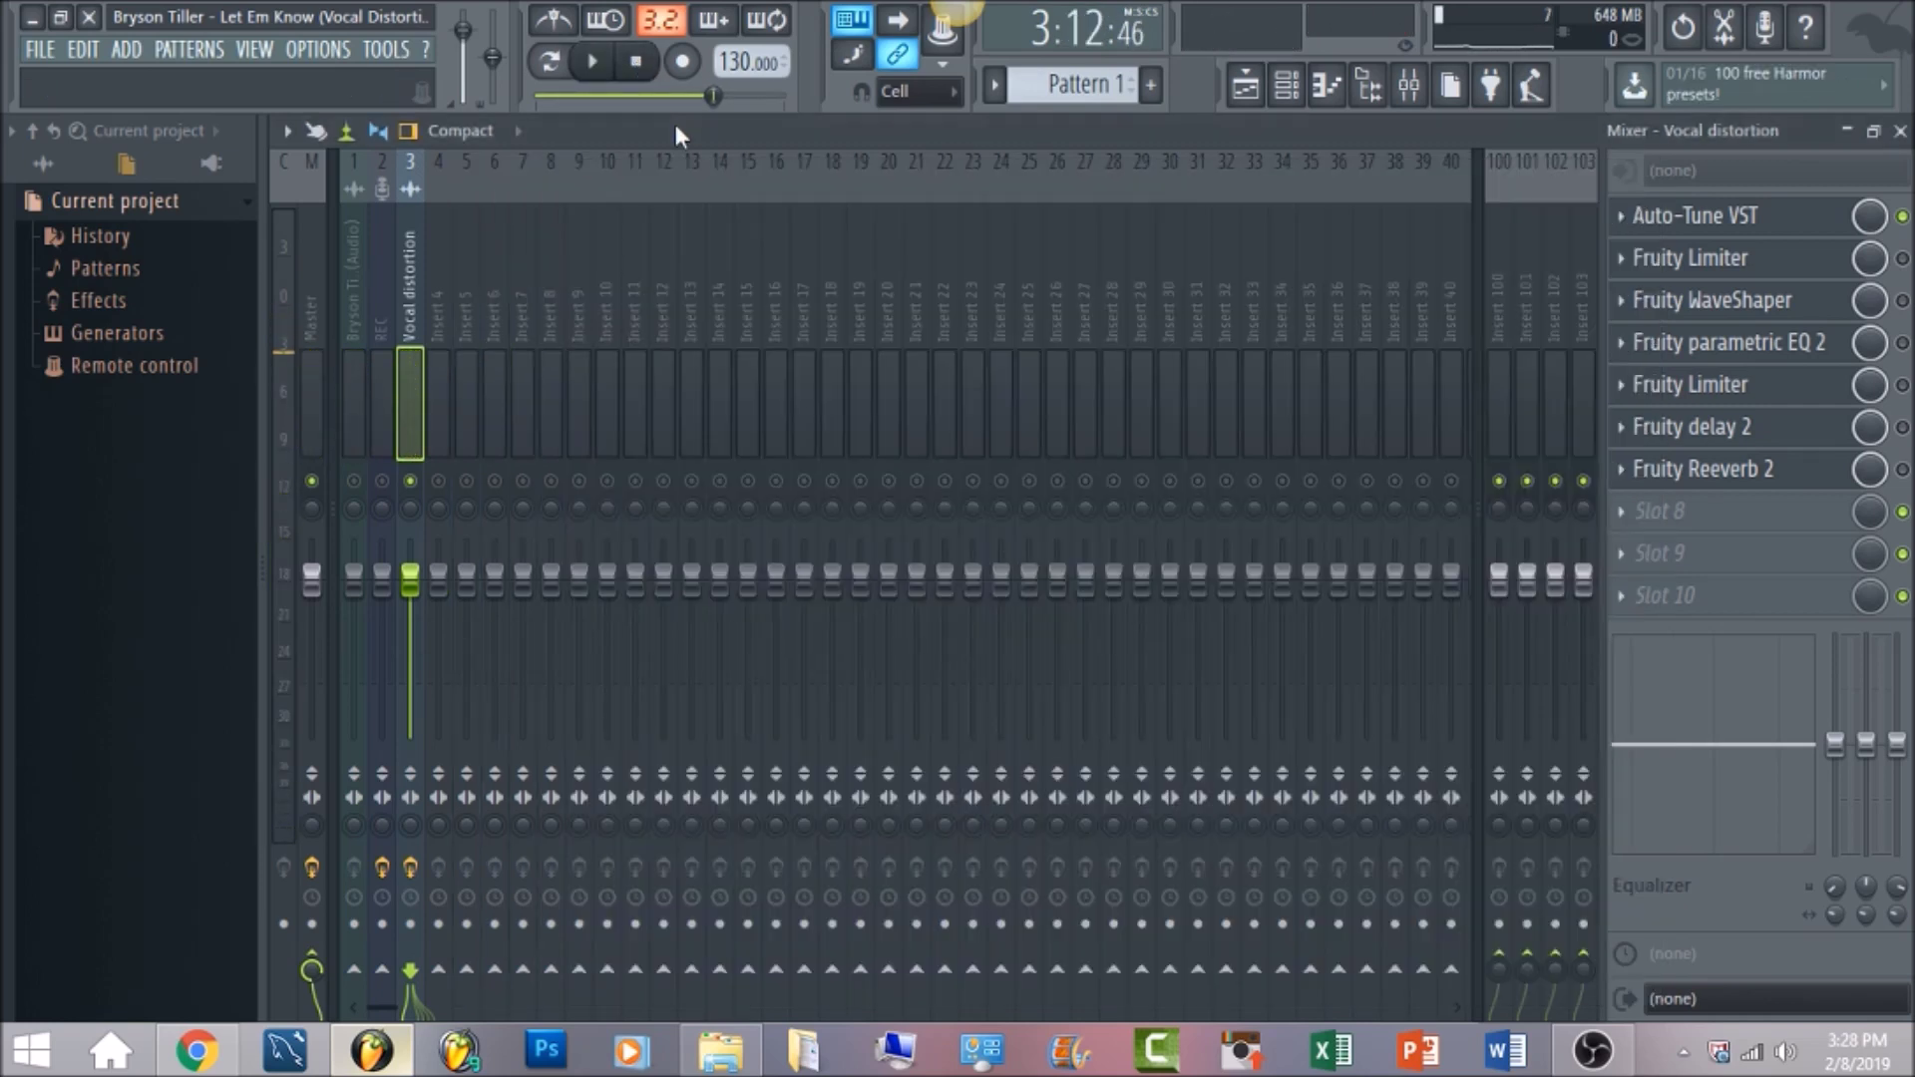
- Enable the Fruity Limiter in slot 2 of the Vocal distortion track, open its settings and audition the compressed vocal
{"action": "left_click", "coordinate": [1902, 259]}
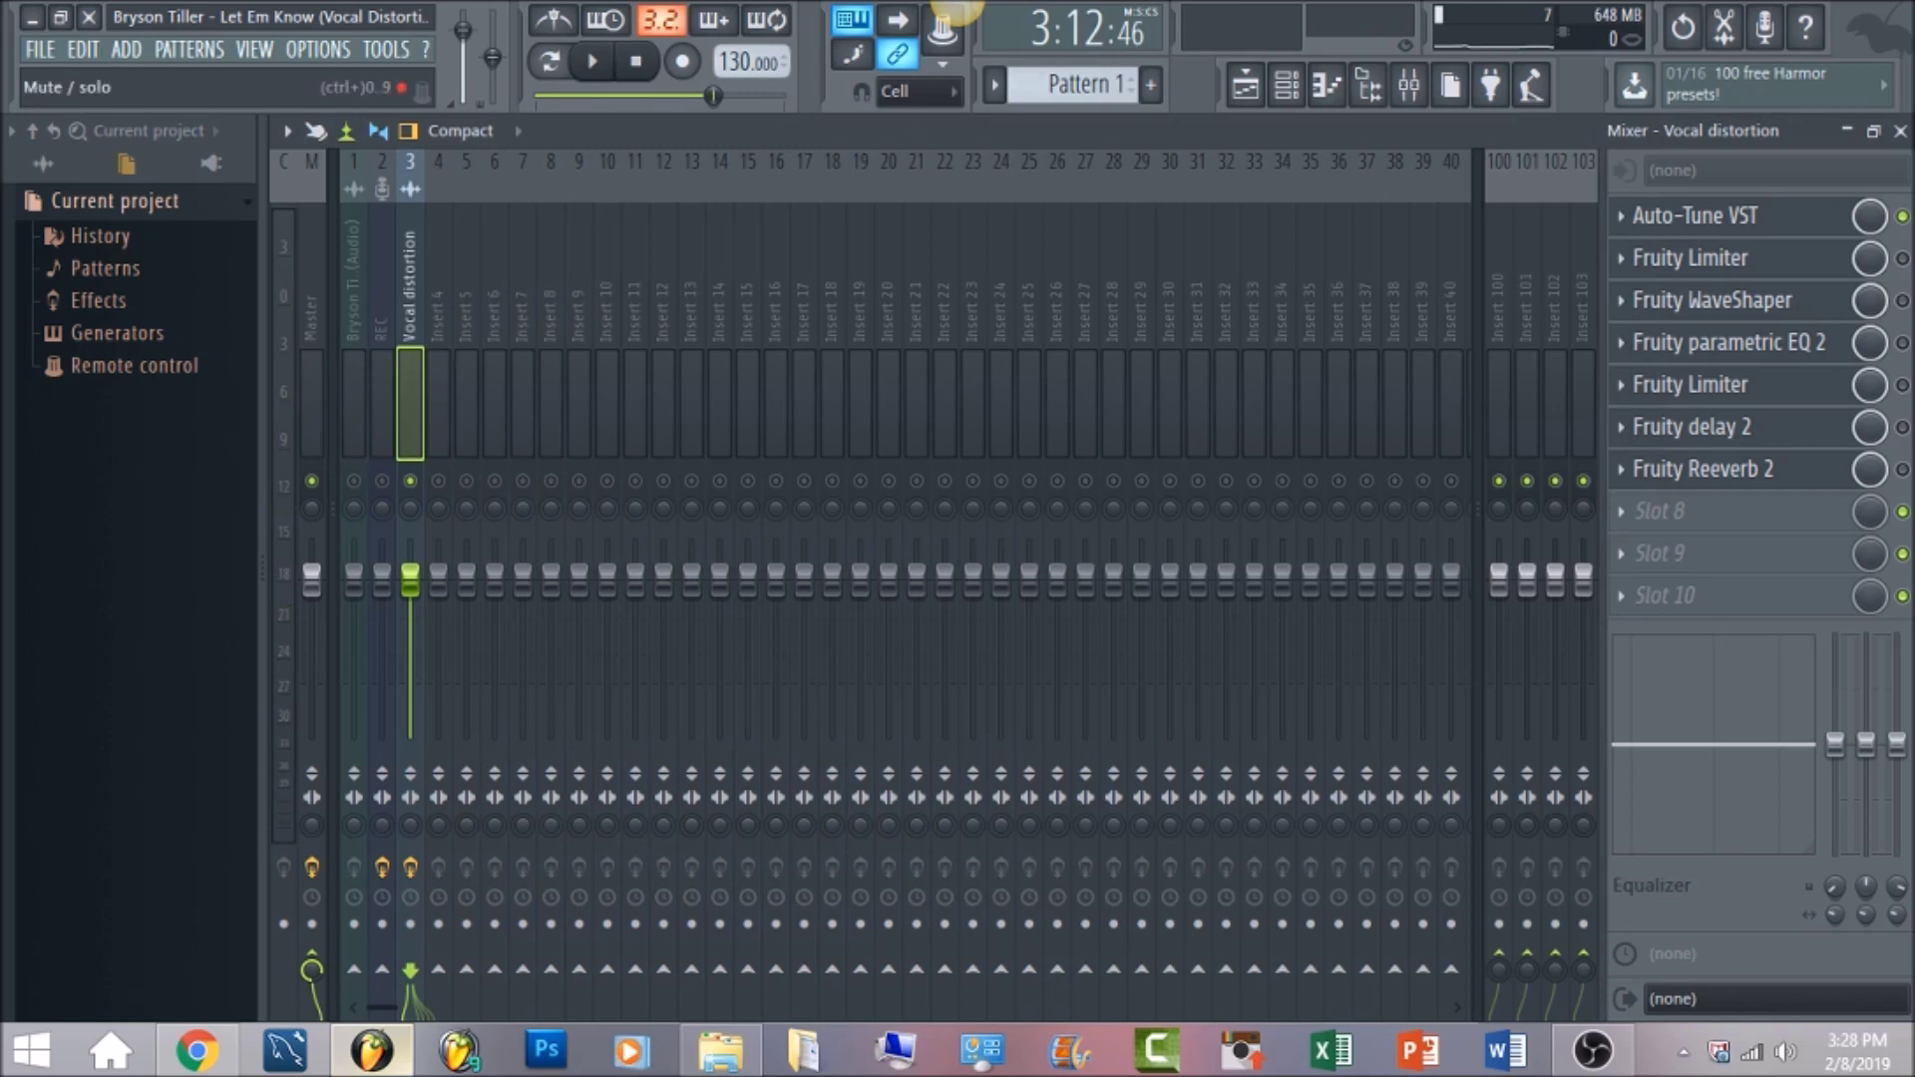
{"action": "left_click", "coordinate": [1777, 282]}
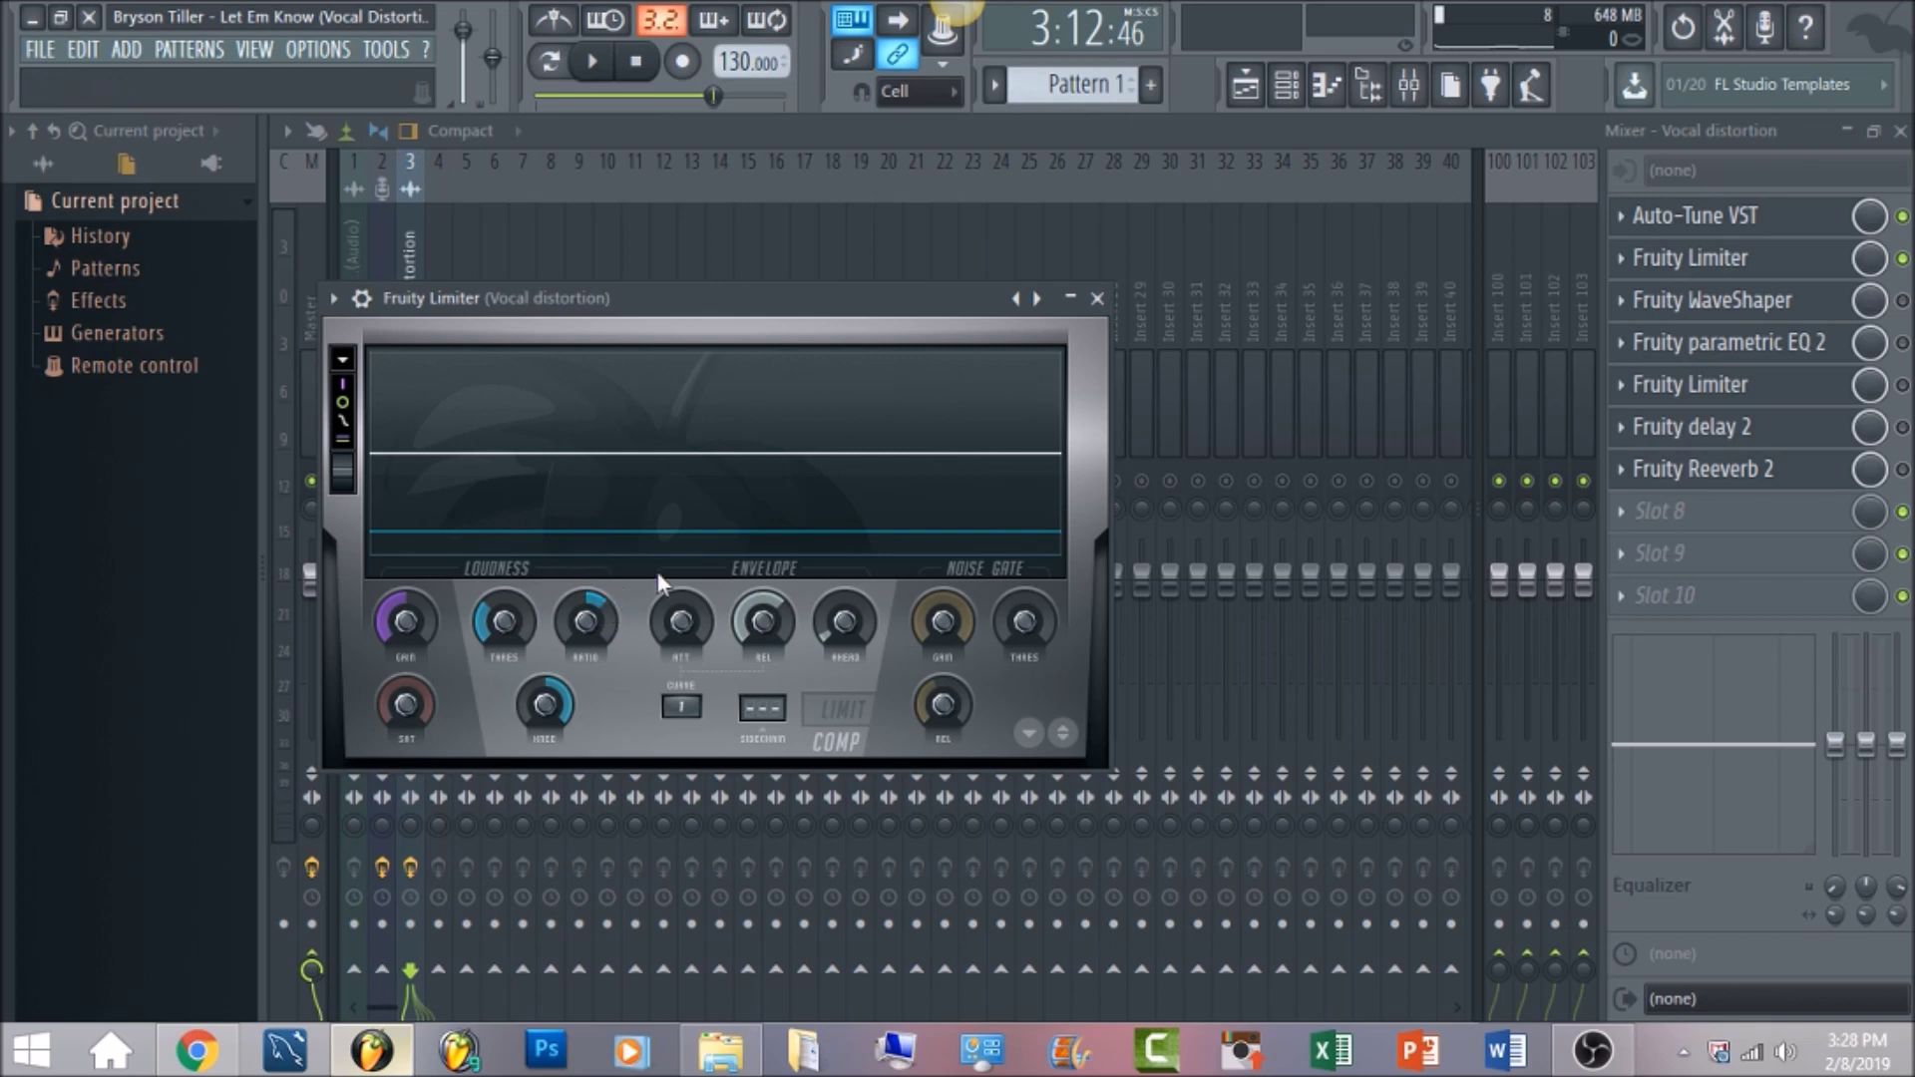
{"action": "key", "text": "space"}
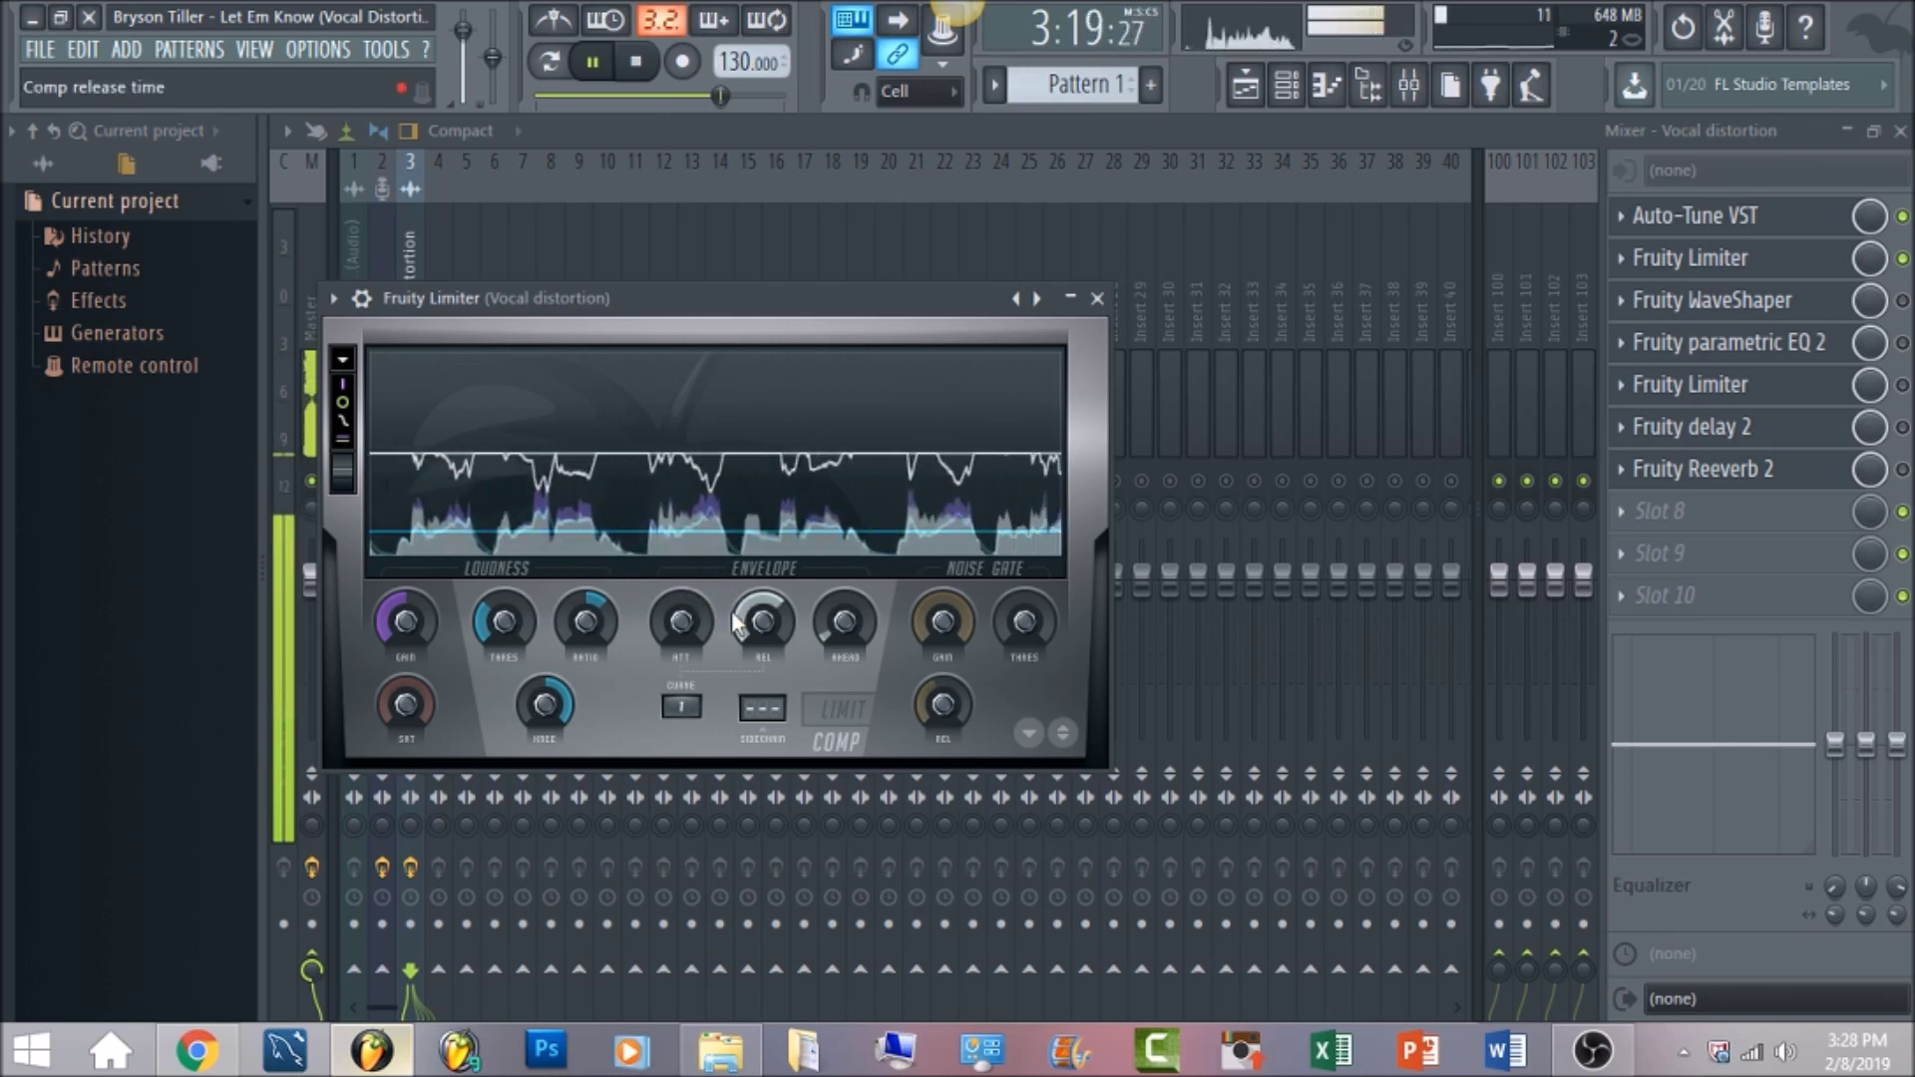
{"action": "key", "text": "space"}
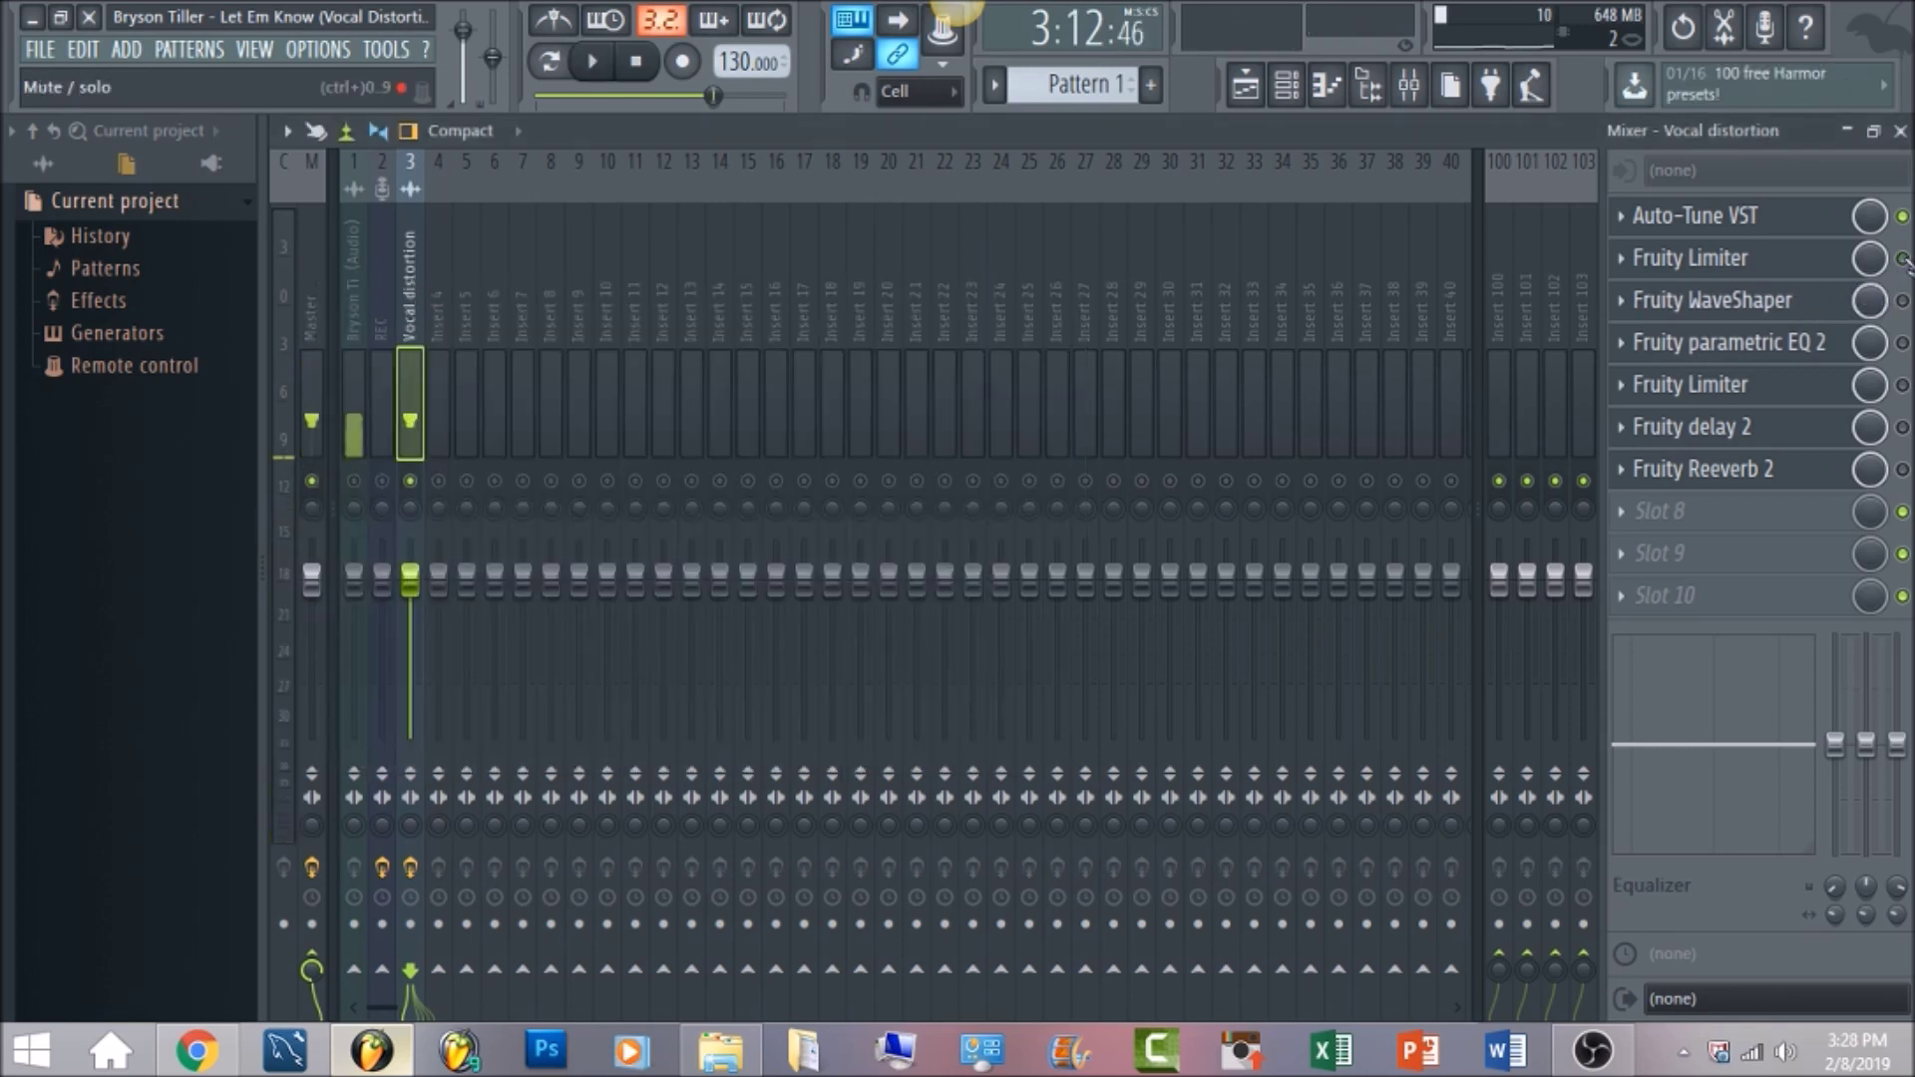
- Compare the vocal during playback with the slot 2 Fruity Limiter bypassed and re-enabled, watching the compression in its editor
{"action": "left_click", "coordinate": [1835, 258]}
{"action": "key", "text": "space"}
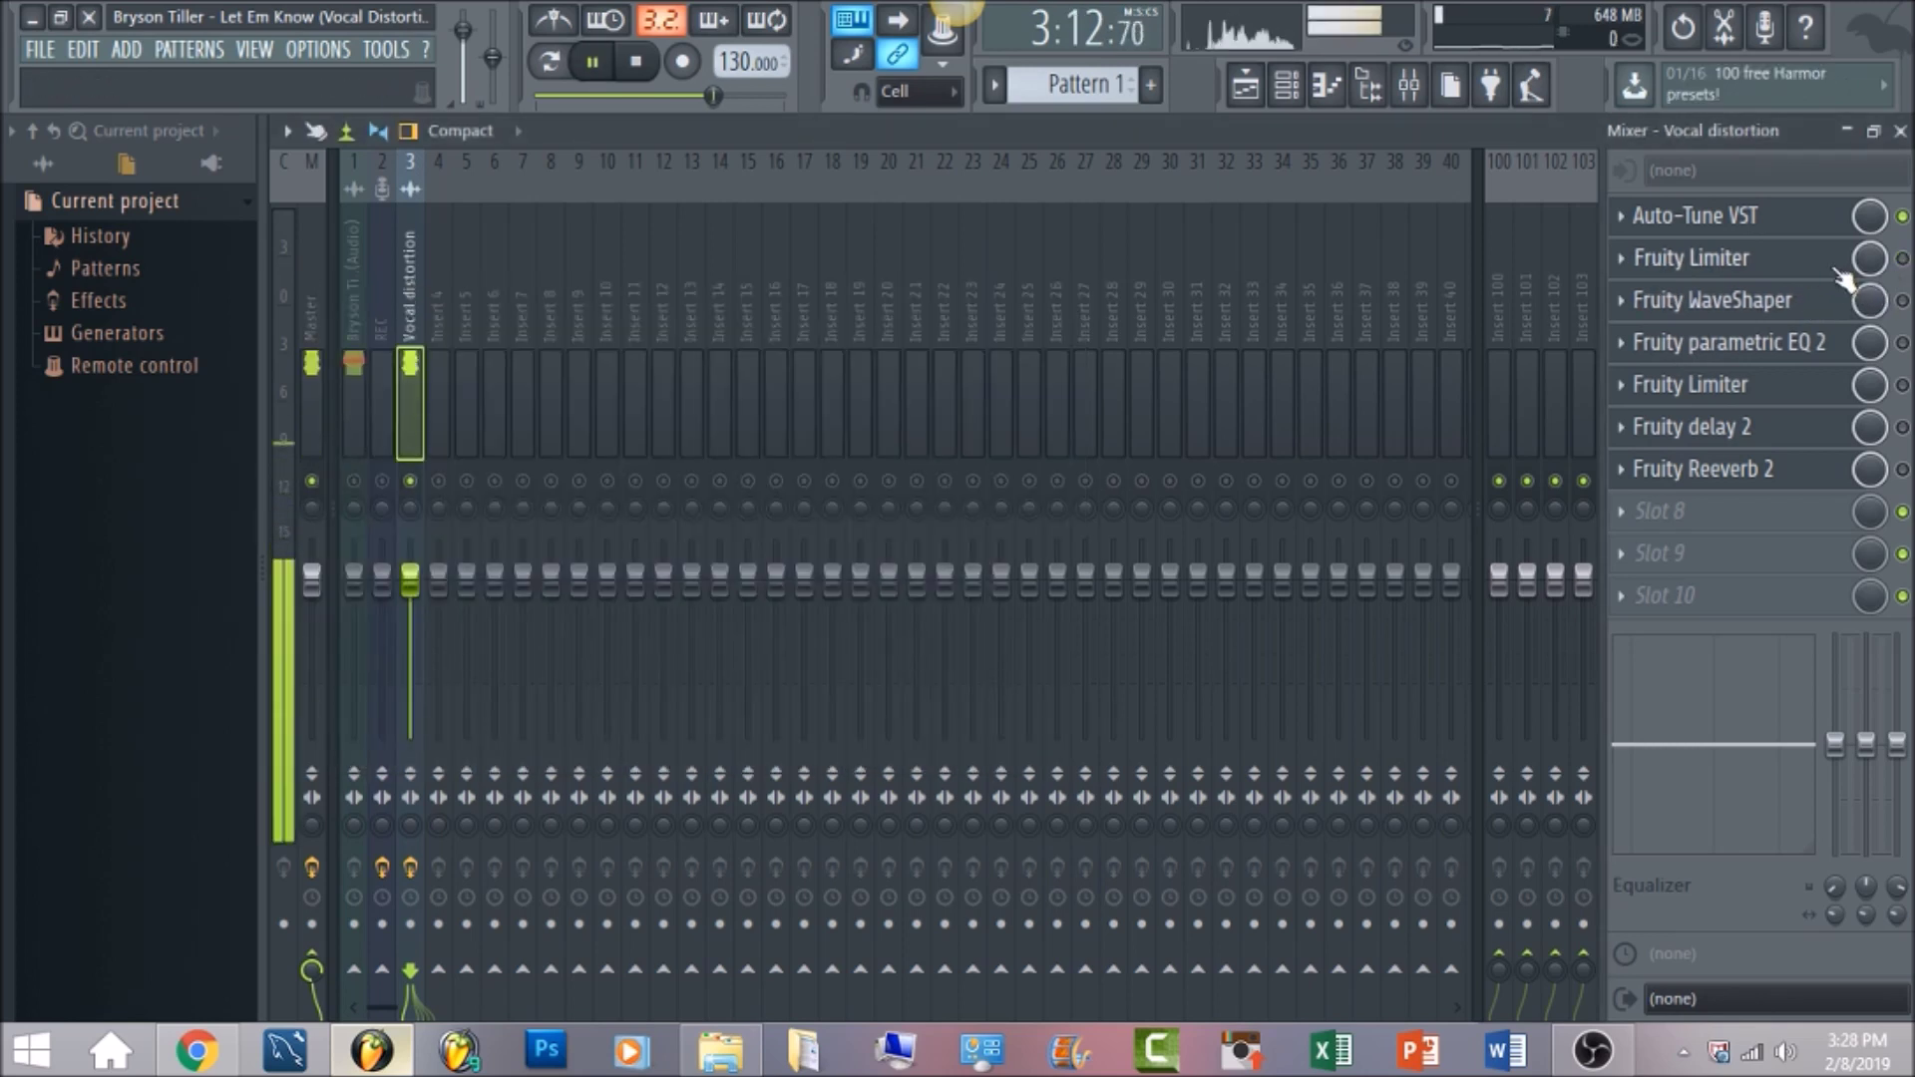
{"action": "left_click", "coordinate": [1841, 269]}
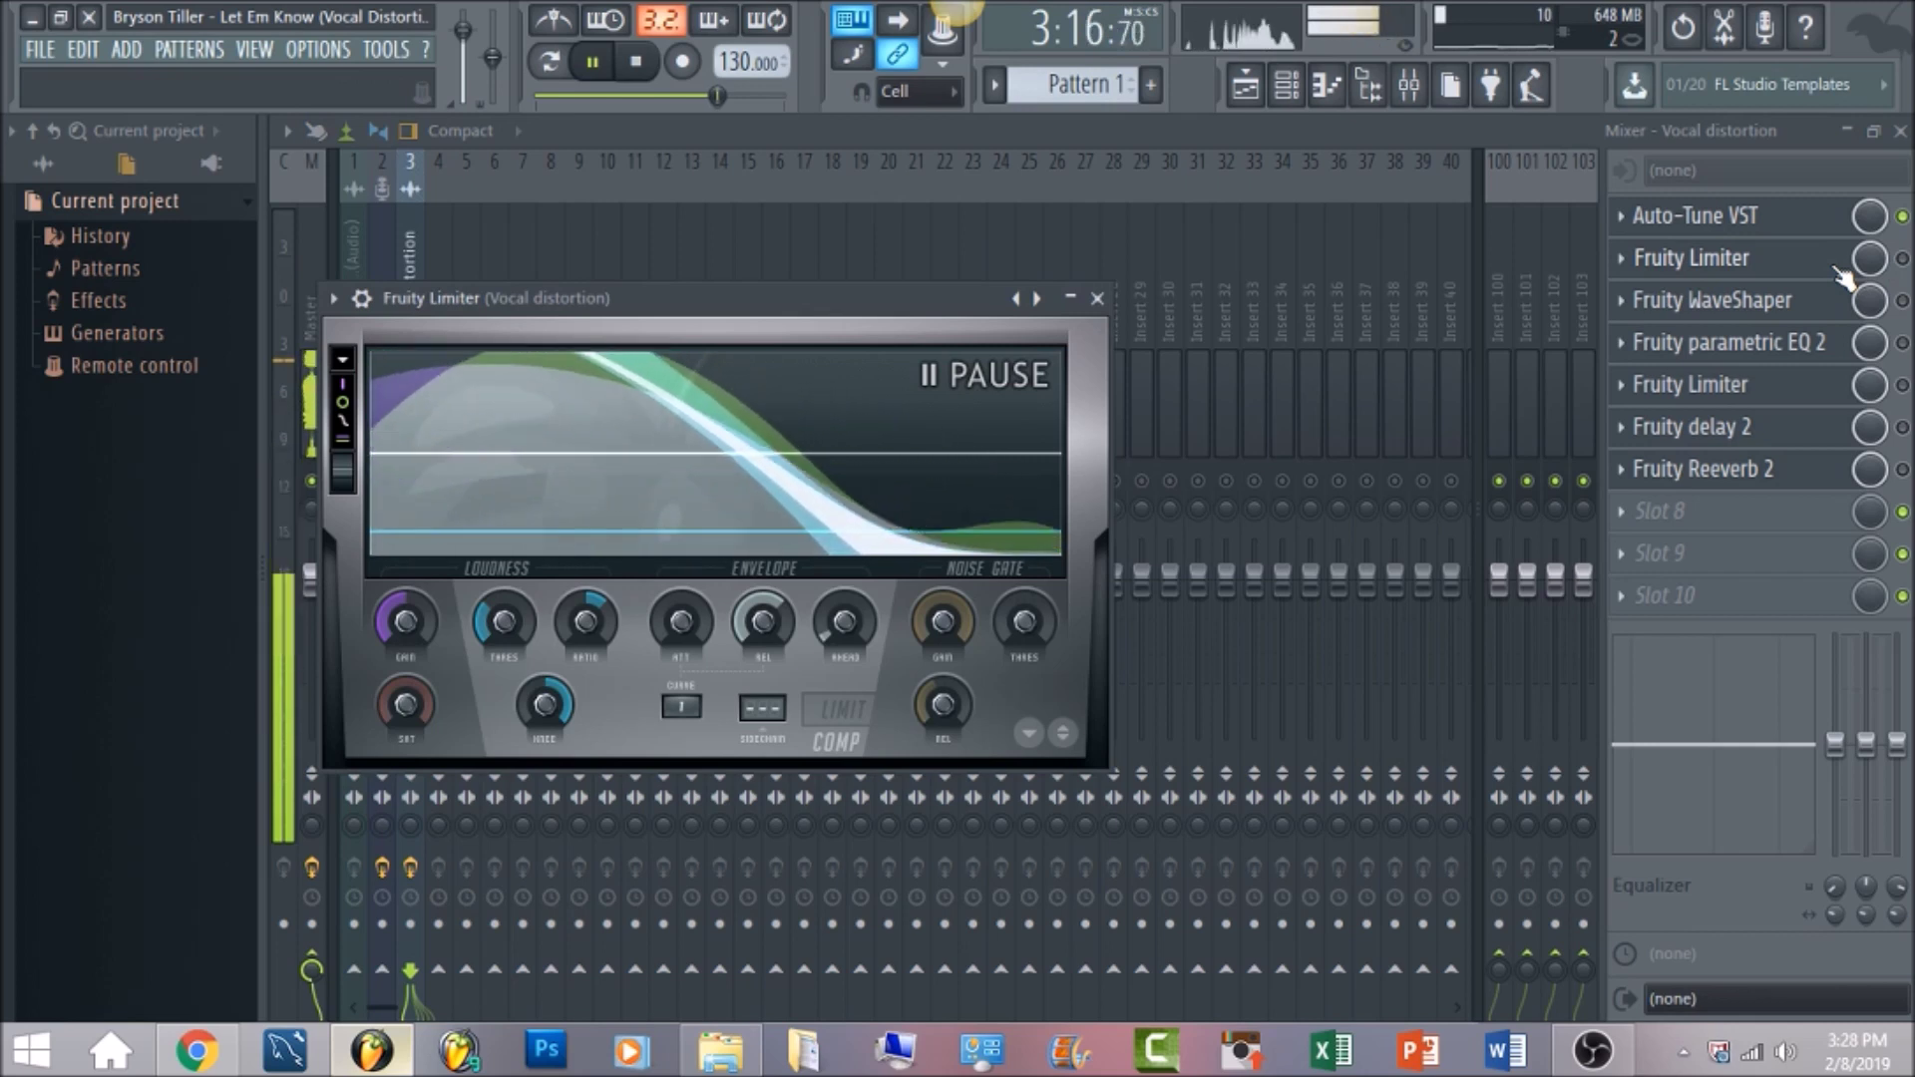
{"action": "left_click", "coordinate": [1838, 261]}
{"action": "left_click", "coordinate": [1902, 258]}
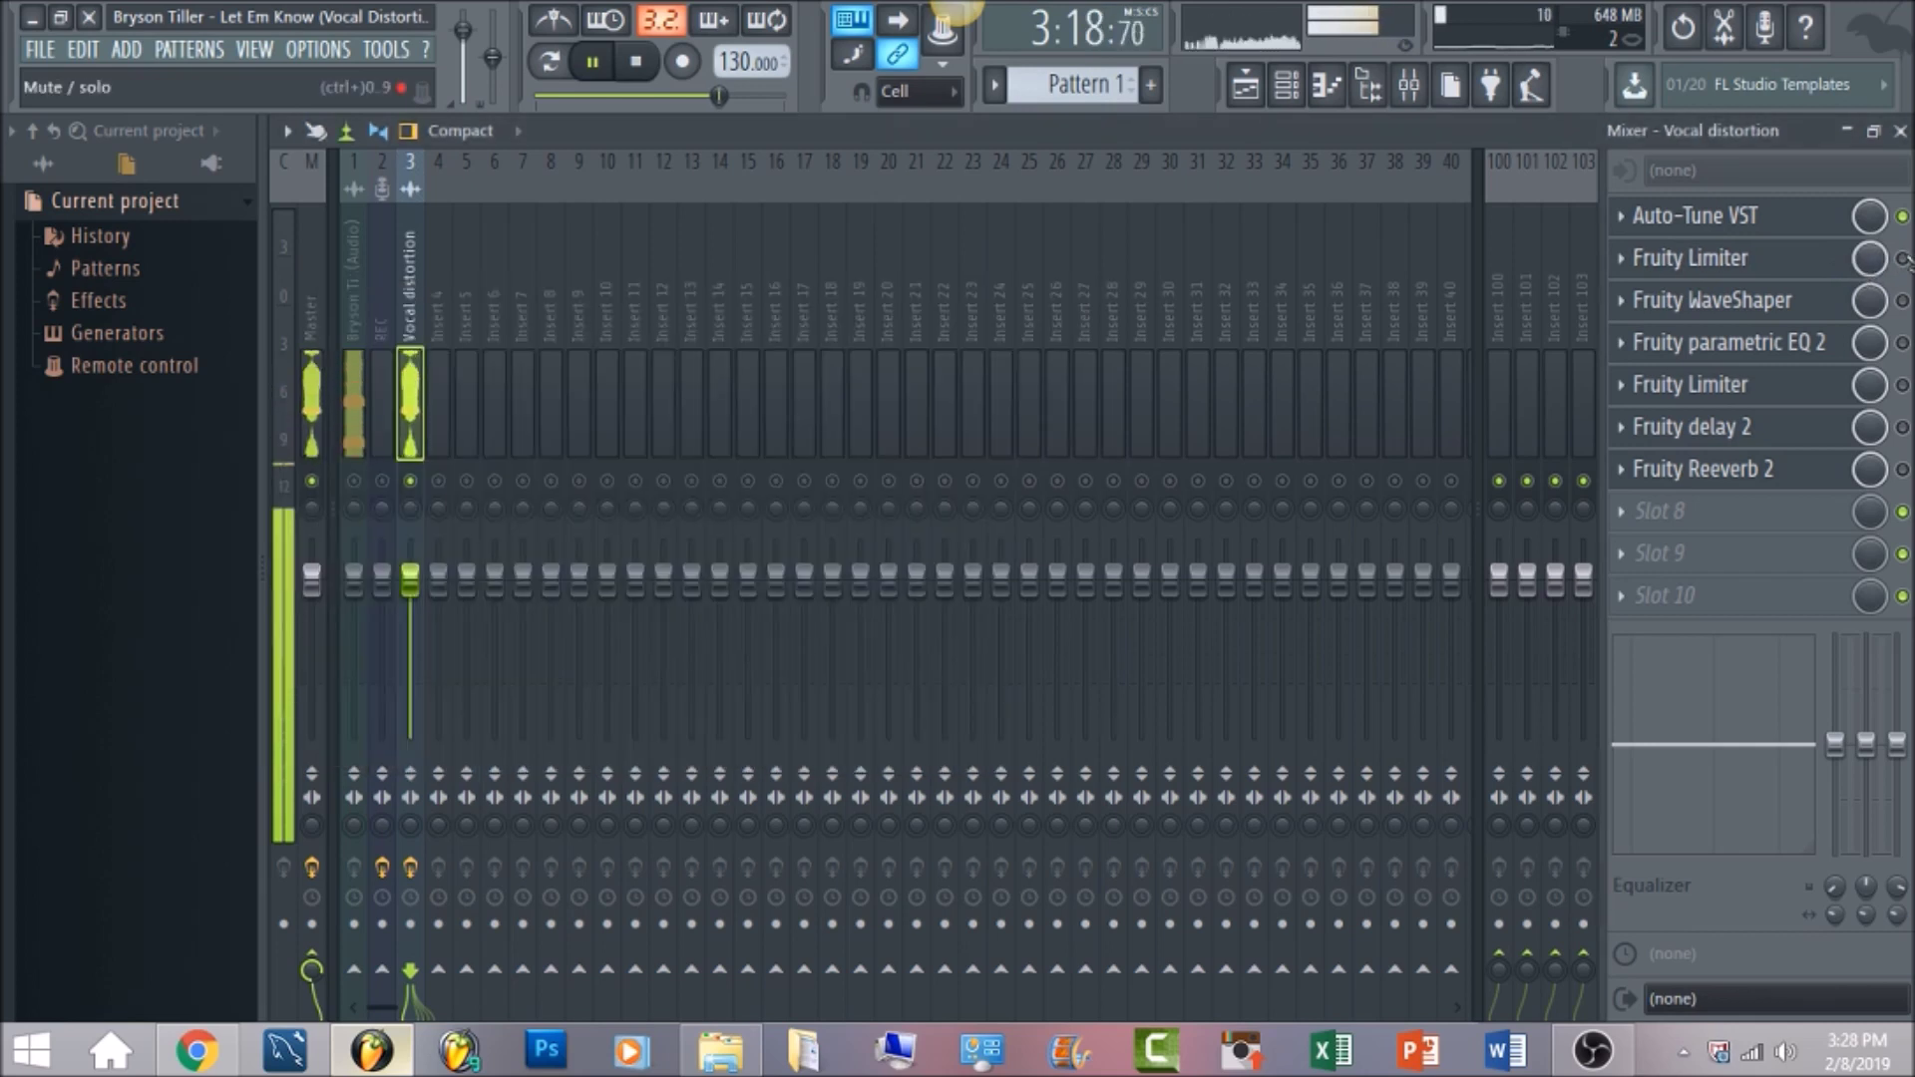
{"action": "left_click", "coordinate": [1793, 267]}
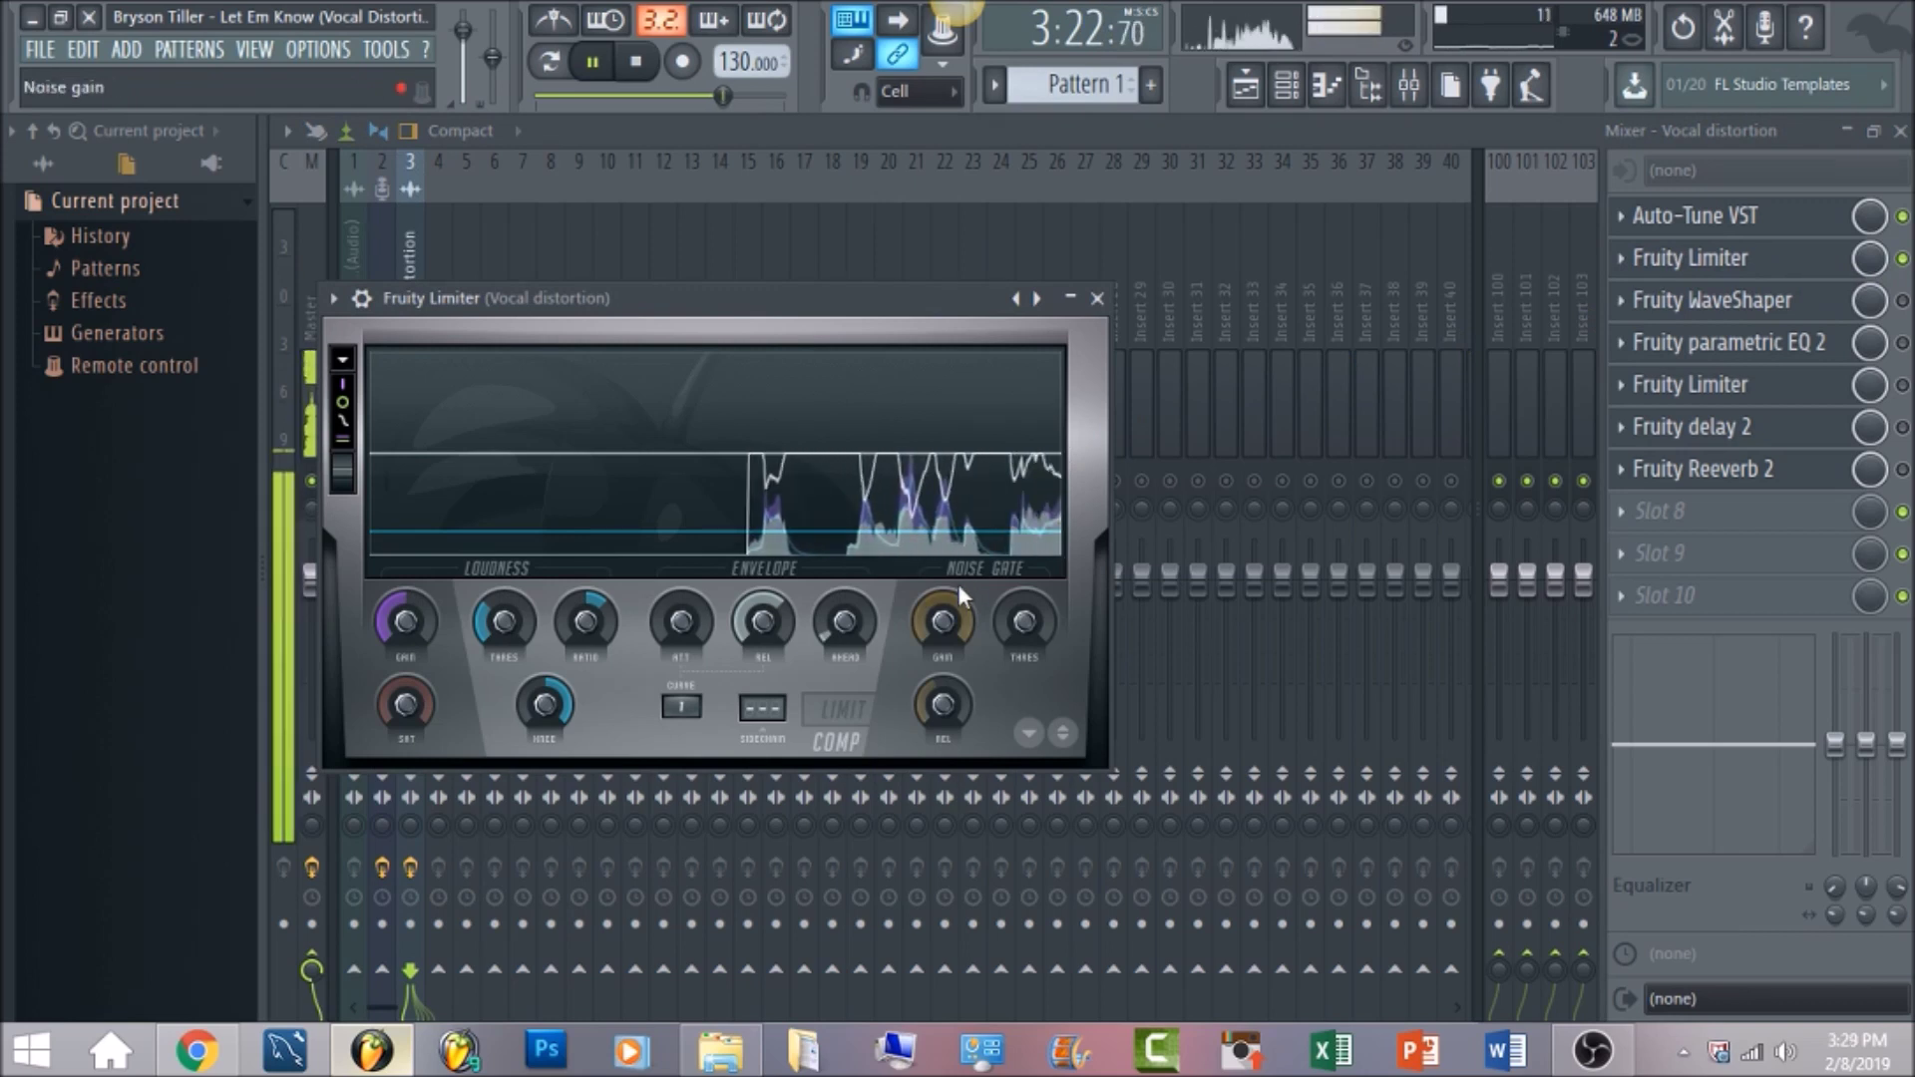
{"action": "key", "text": "space"}
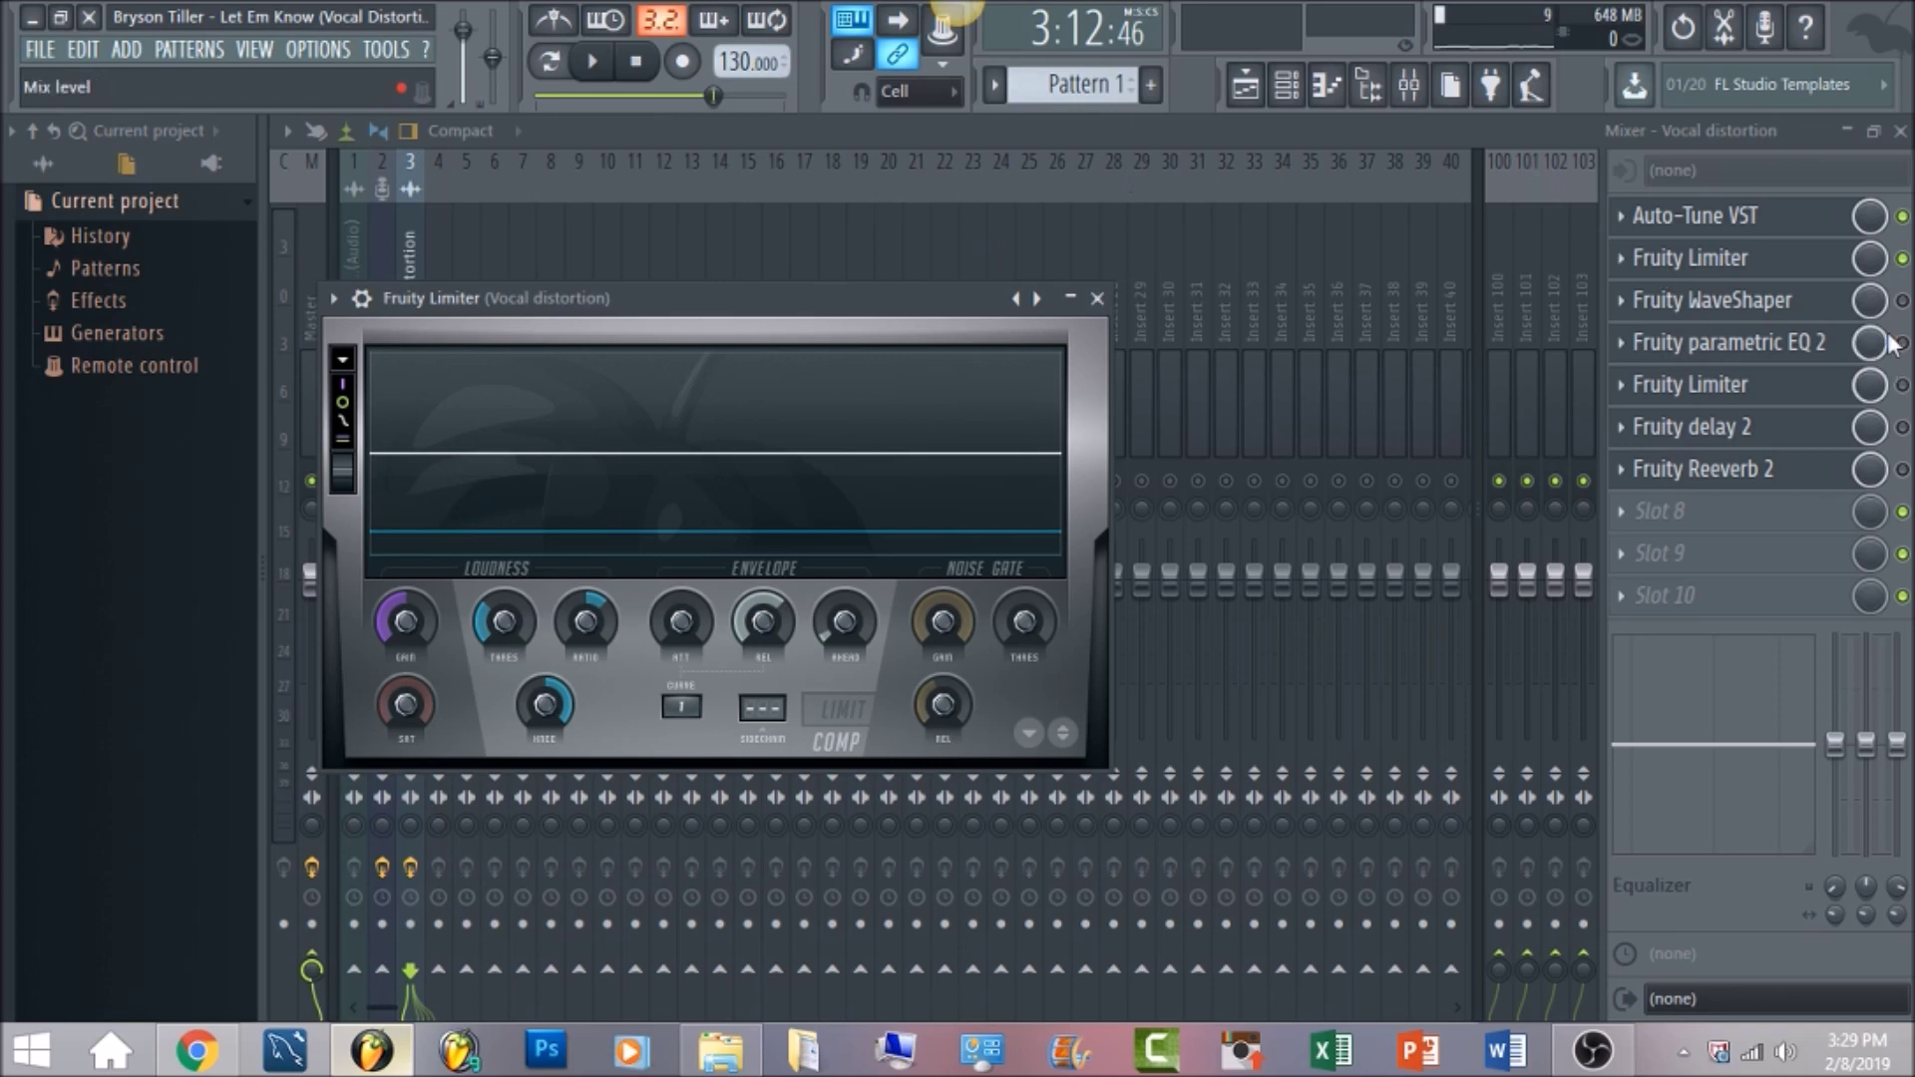
- Enable Fruity WaveShaper on the Vocal distortion track, open its curve editor and audition the distorted vocal
{"action": "left_click", "coordinate": [1902, 301]}
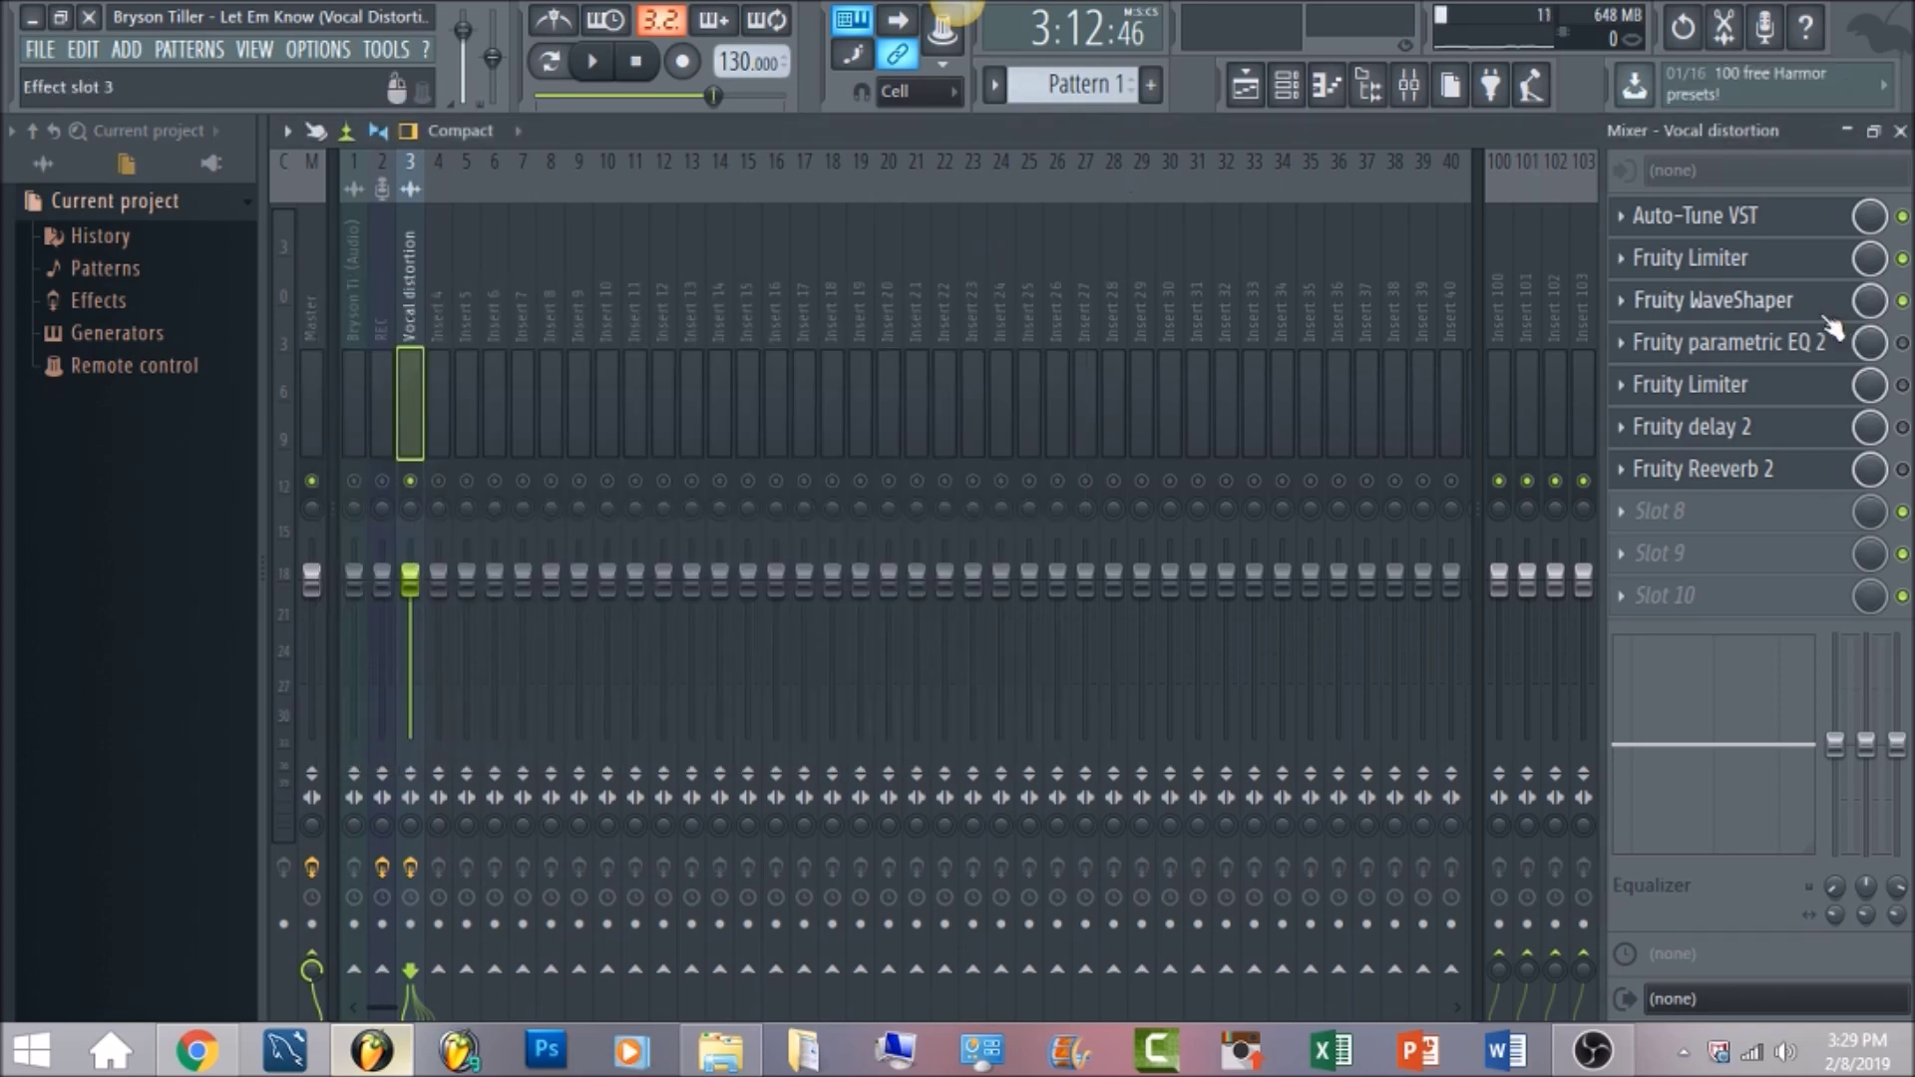
{"action": "left_click", "coordinate": [1826, 315]}
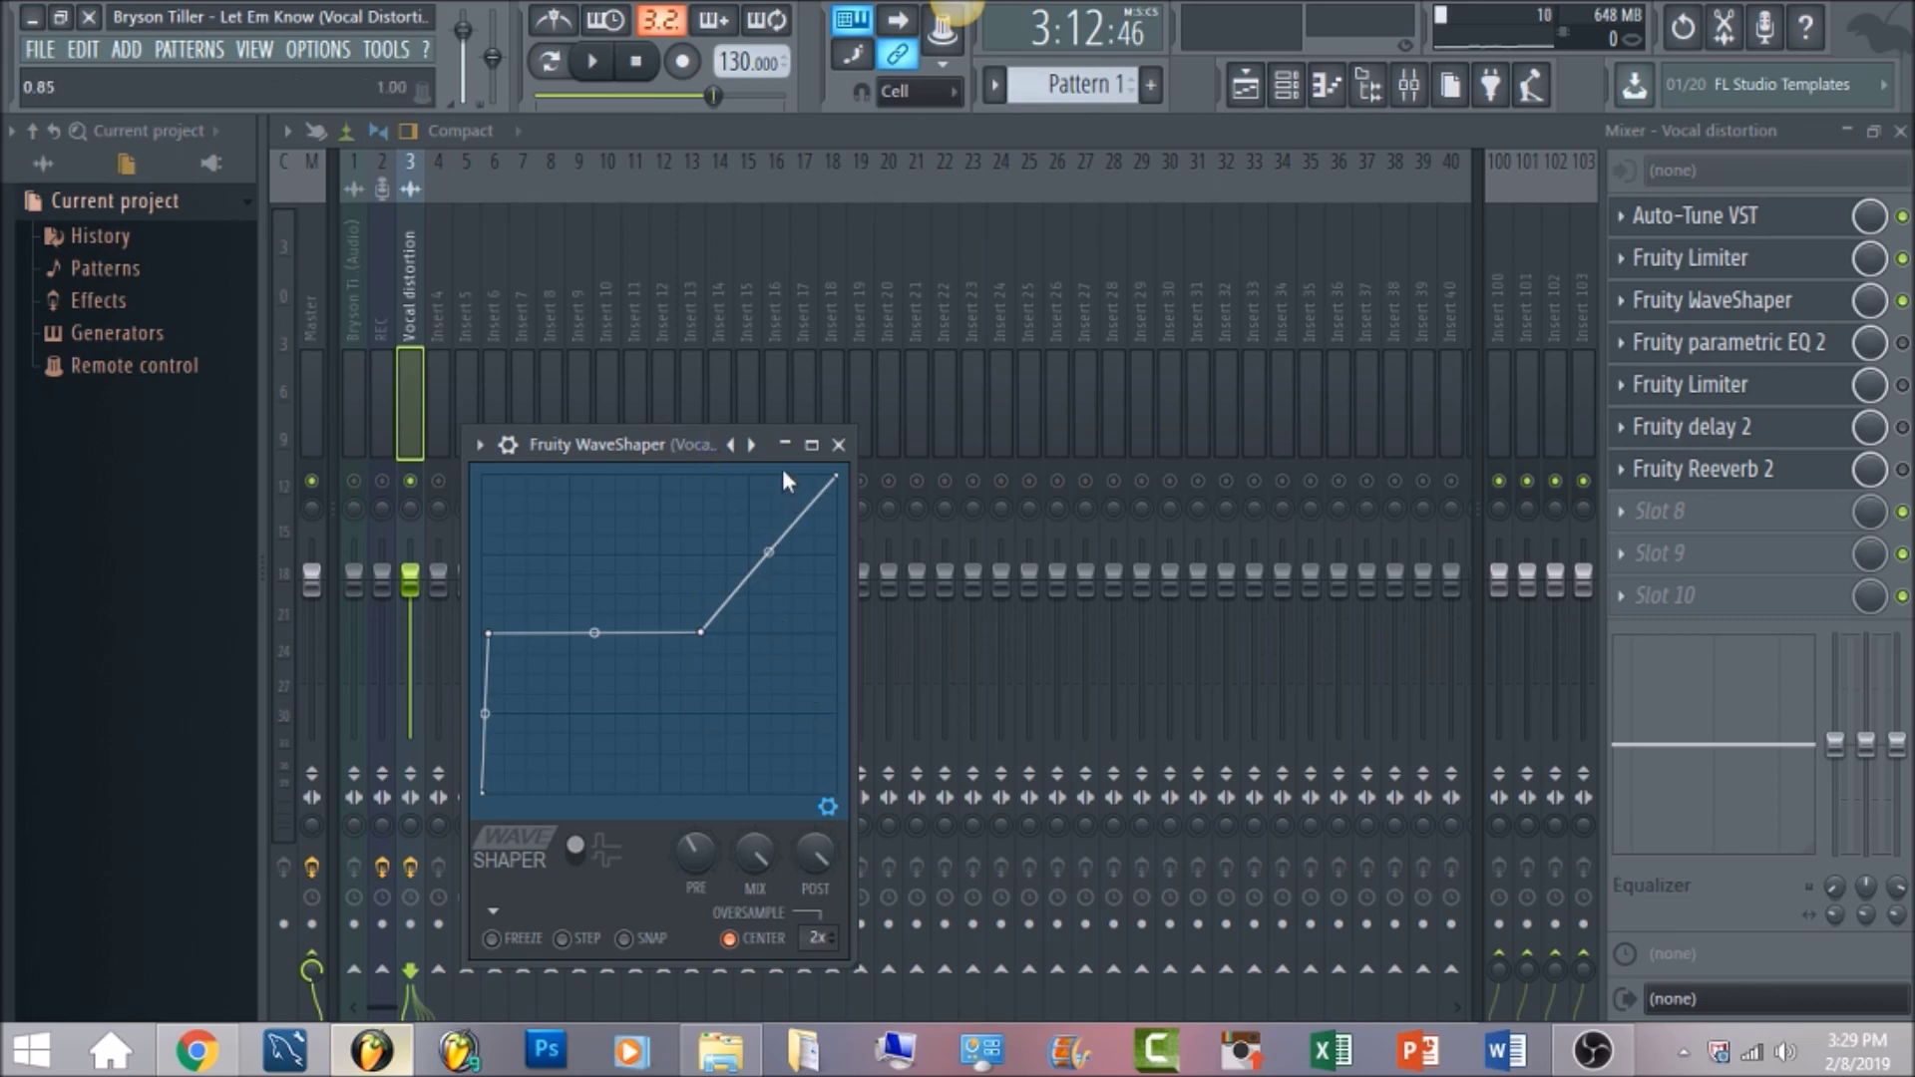
{"action": "left_click", "coordinate": [593, 62]}
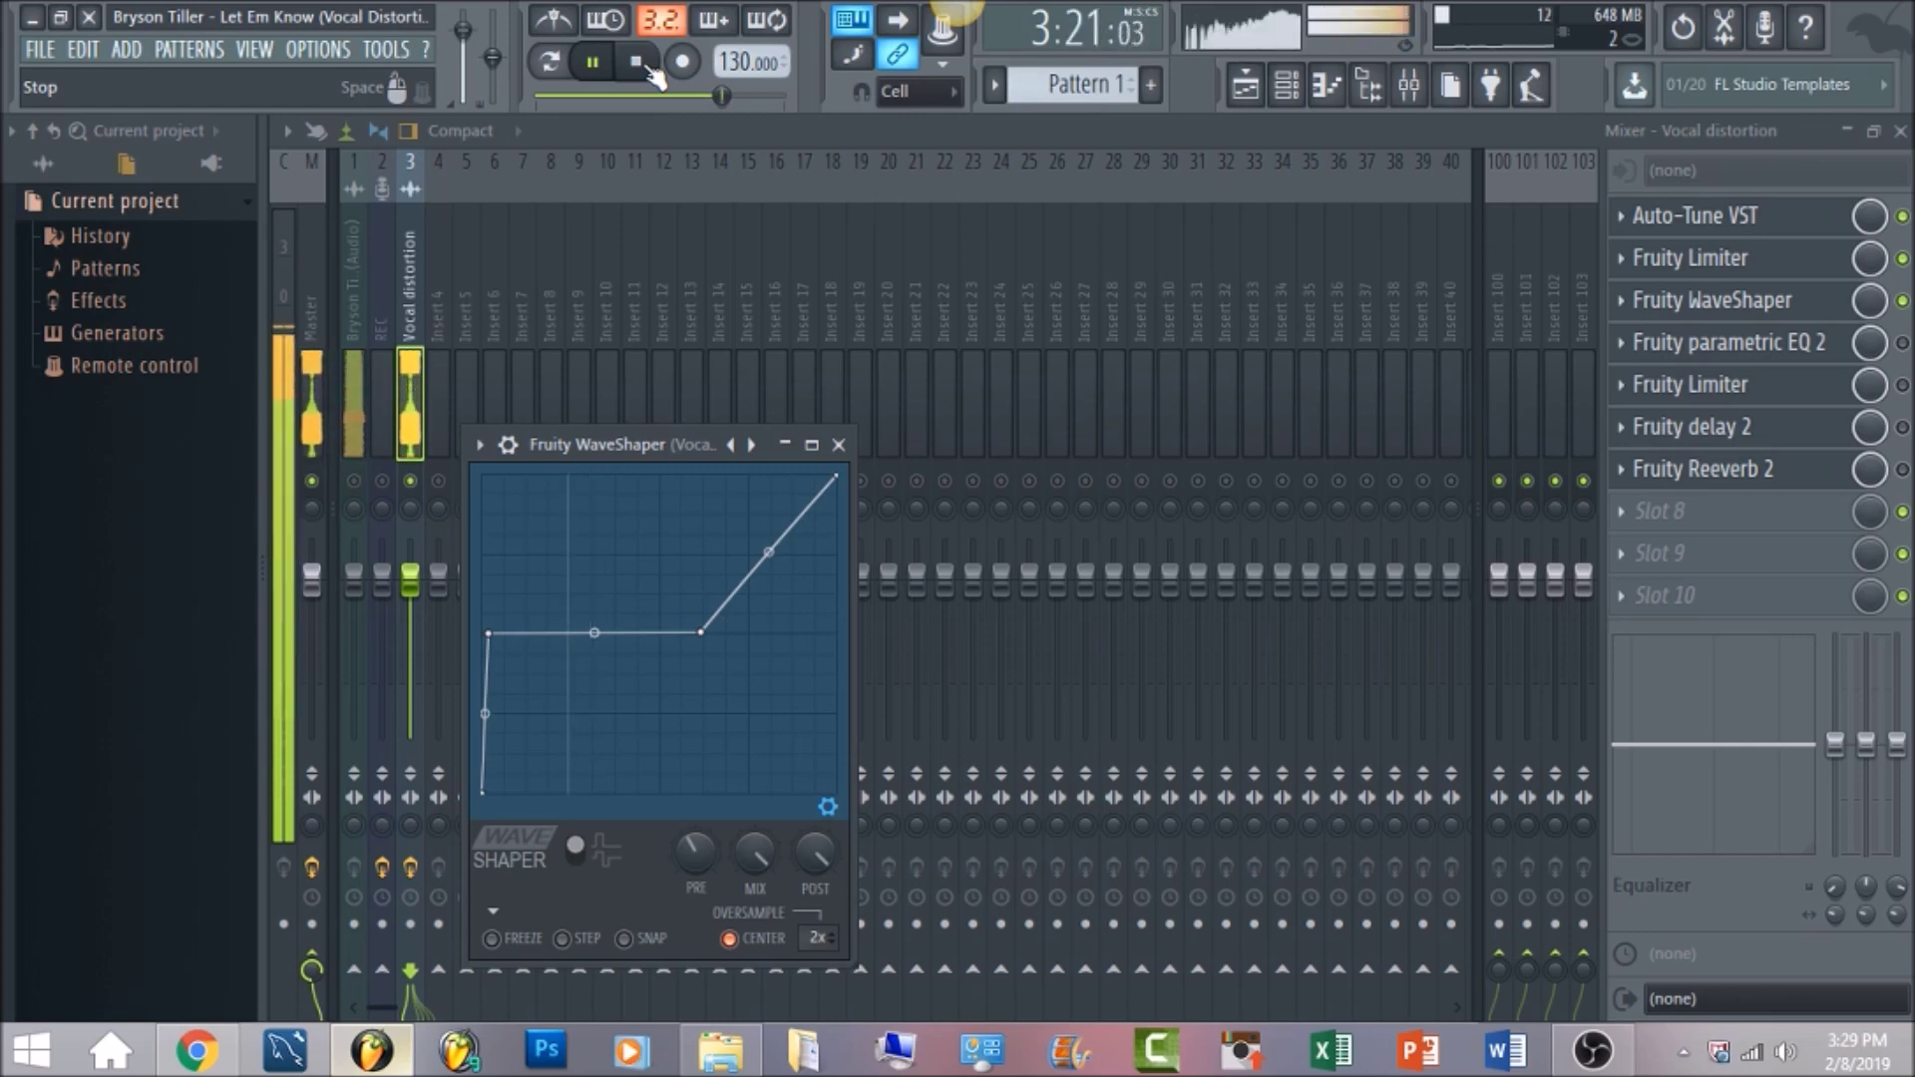
{"action": "left_click", "coordinate": [650, 70]}
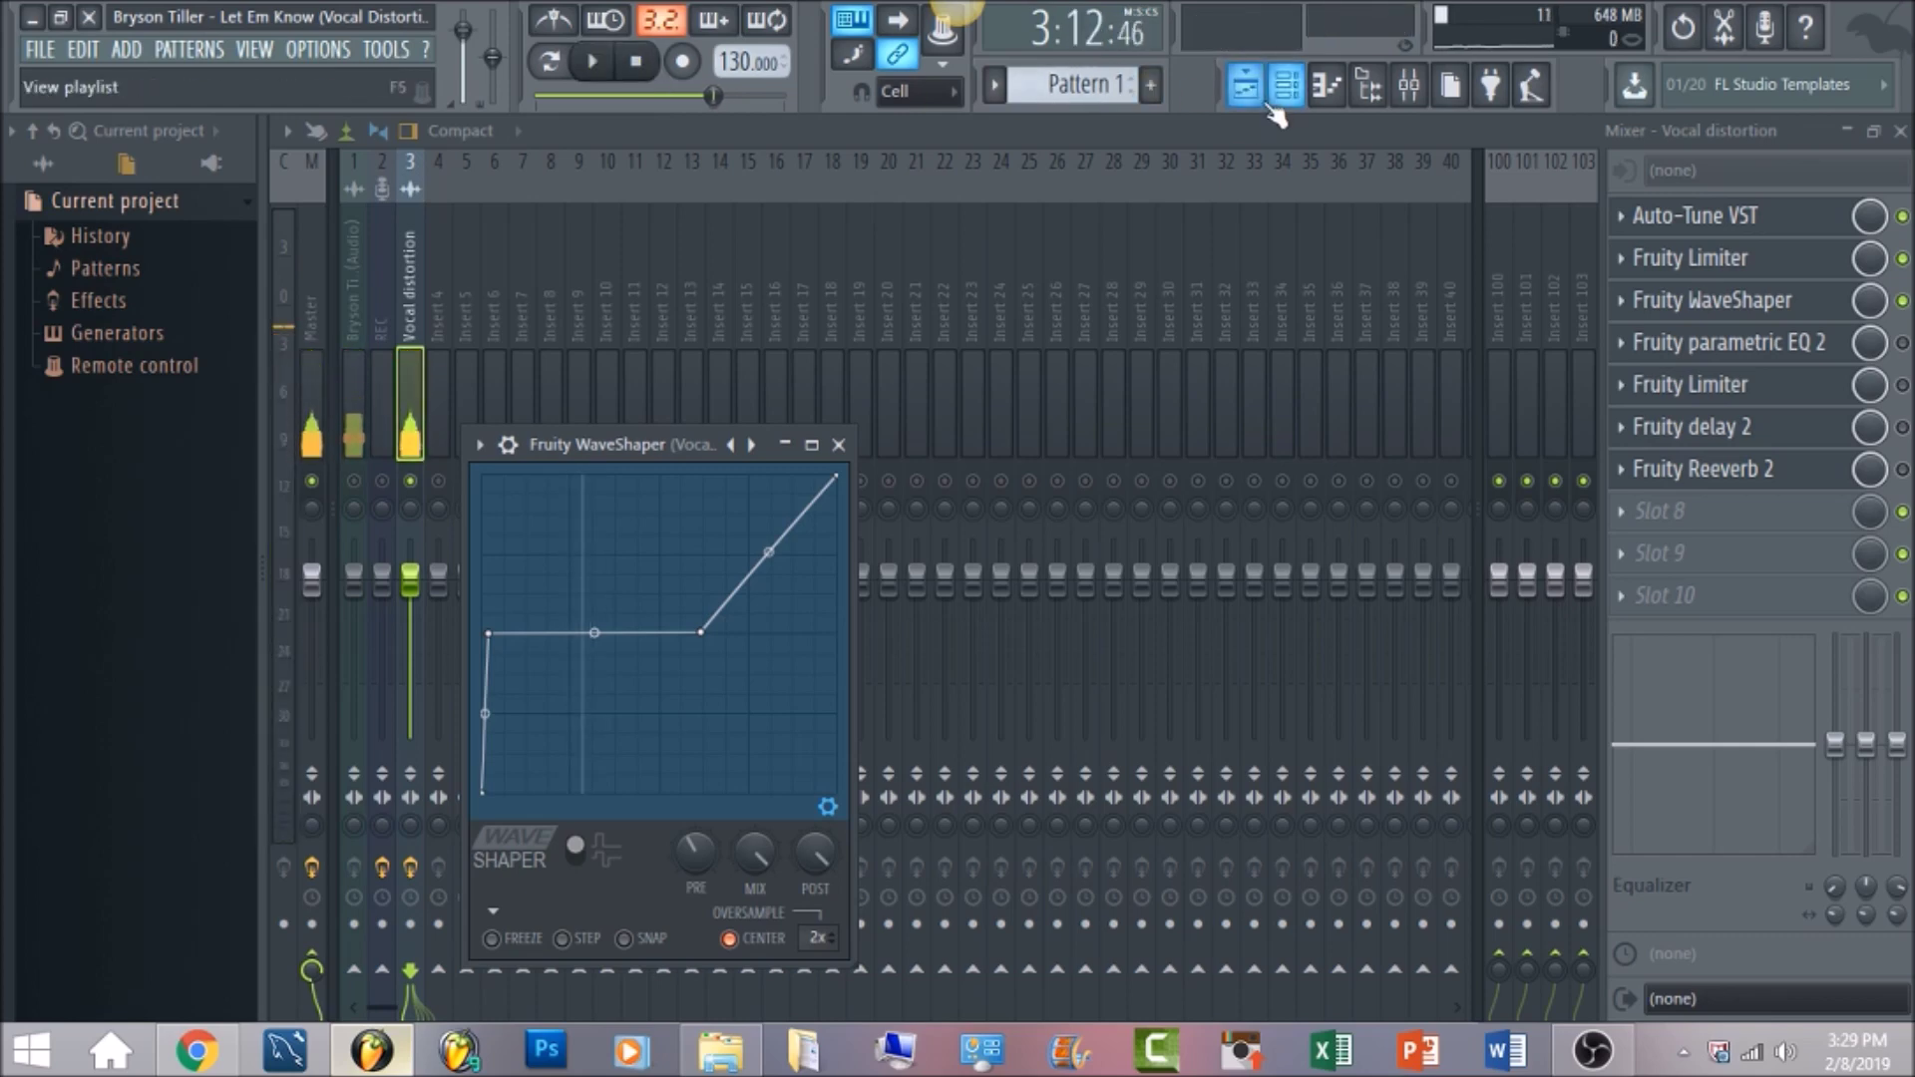
- Set the playlist's playback position to about 3:28, just before bar 114, and audition the vocal from there
{"action": "left_click", "coordinate": [1245, 86]}
{"action": "left_click", "coordinate": [1338, 193]}
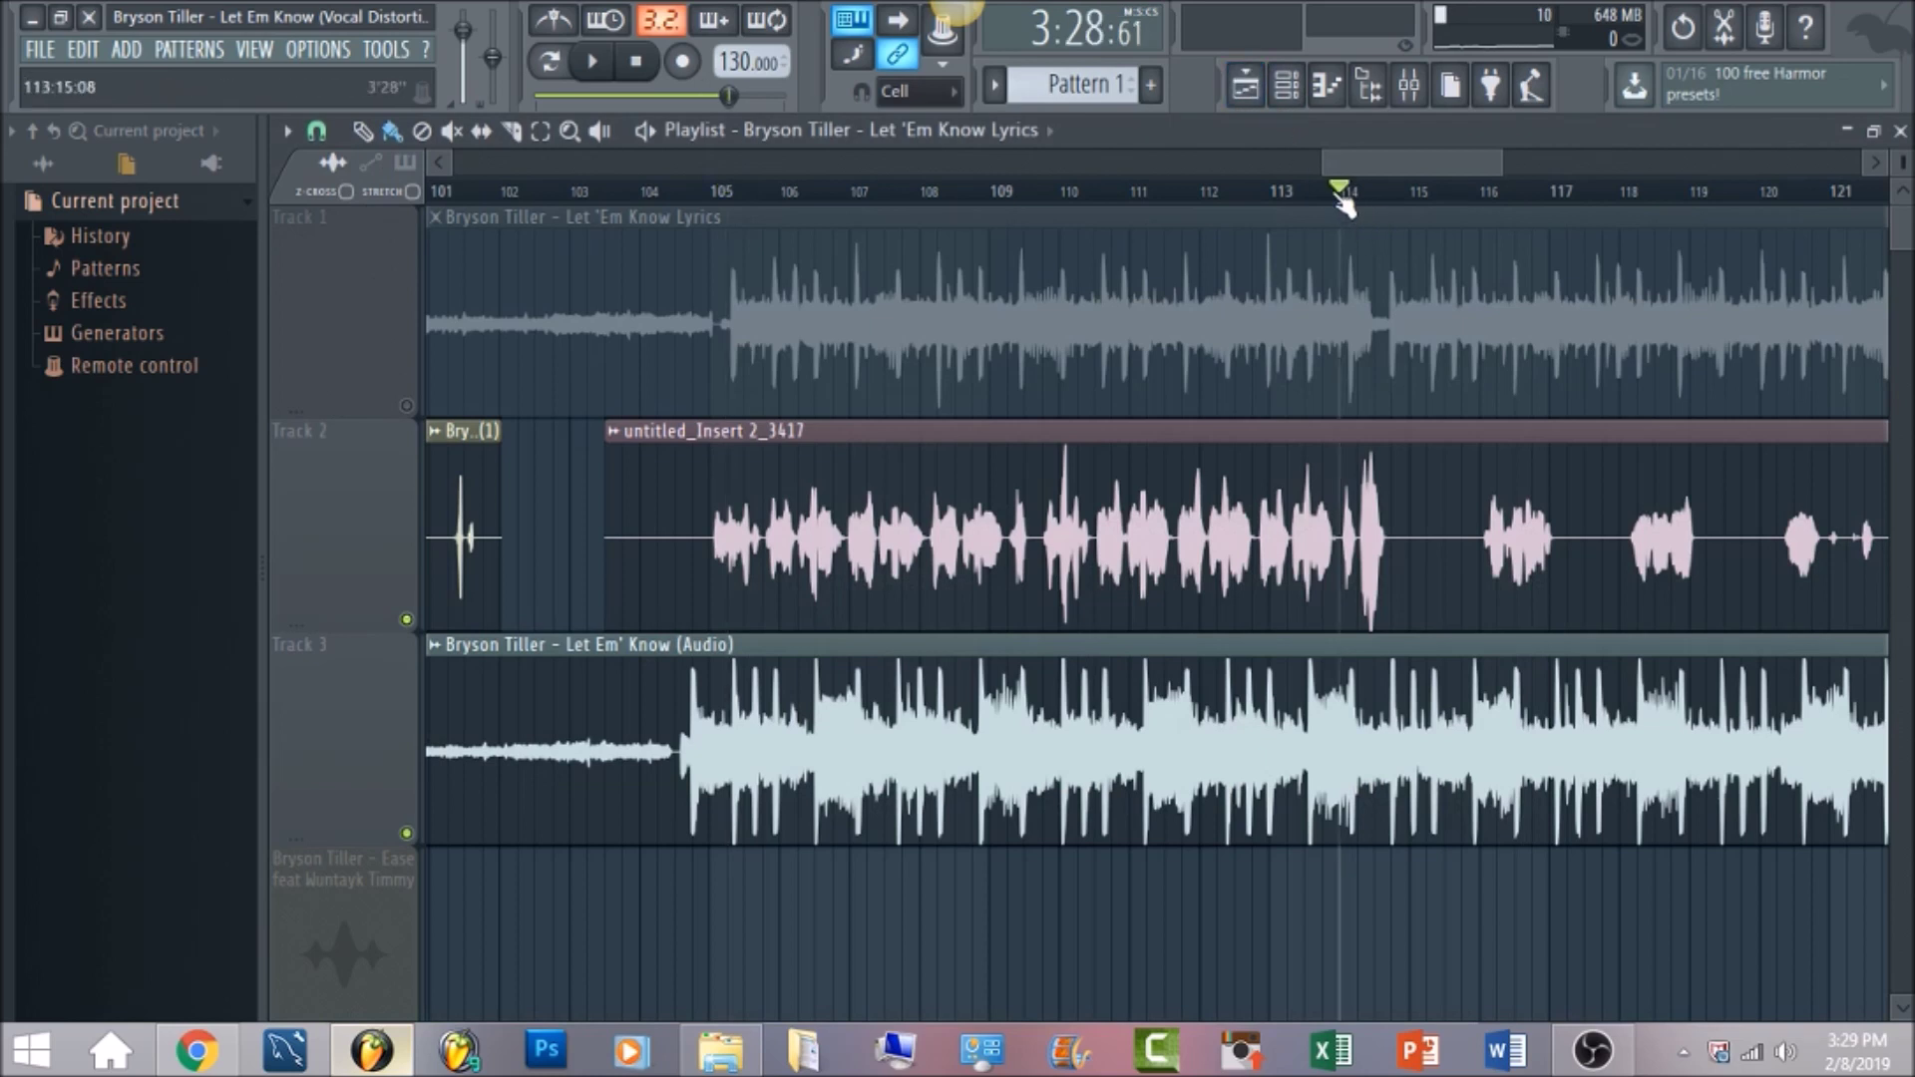
{"action": "key", "text": "space"}
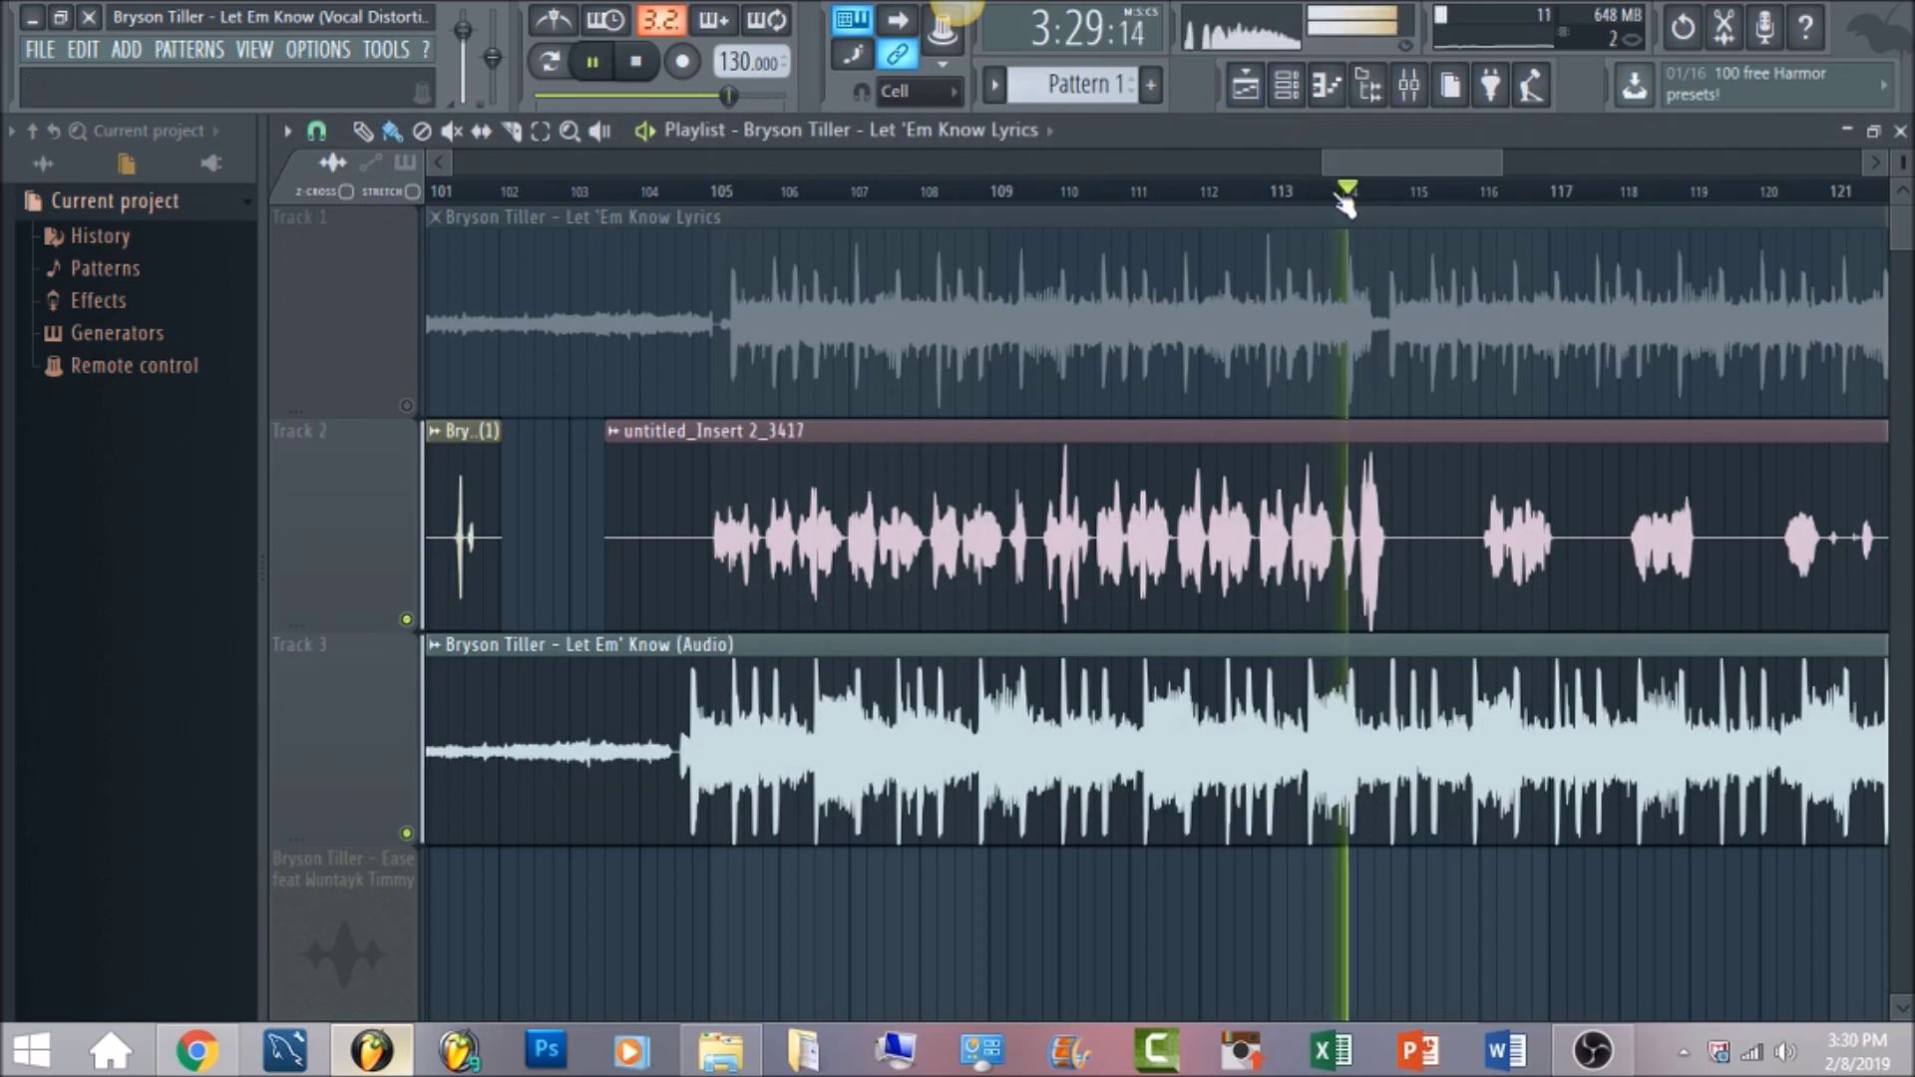
{"action": "key", "text": "space"}
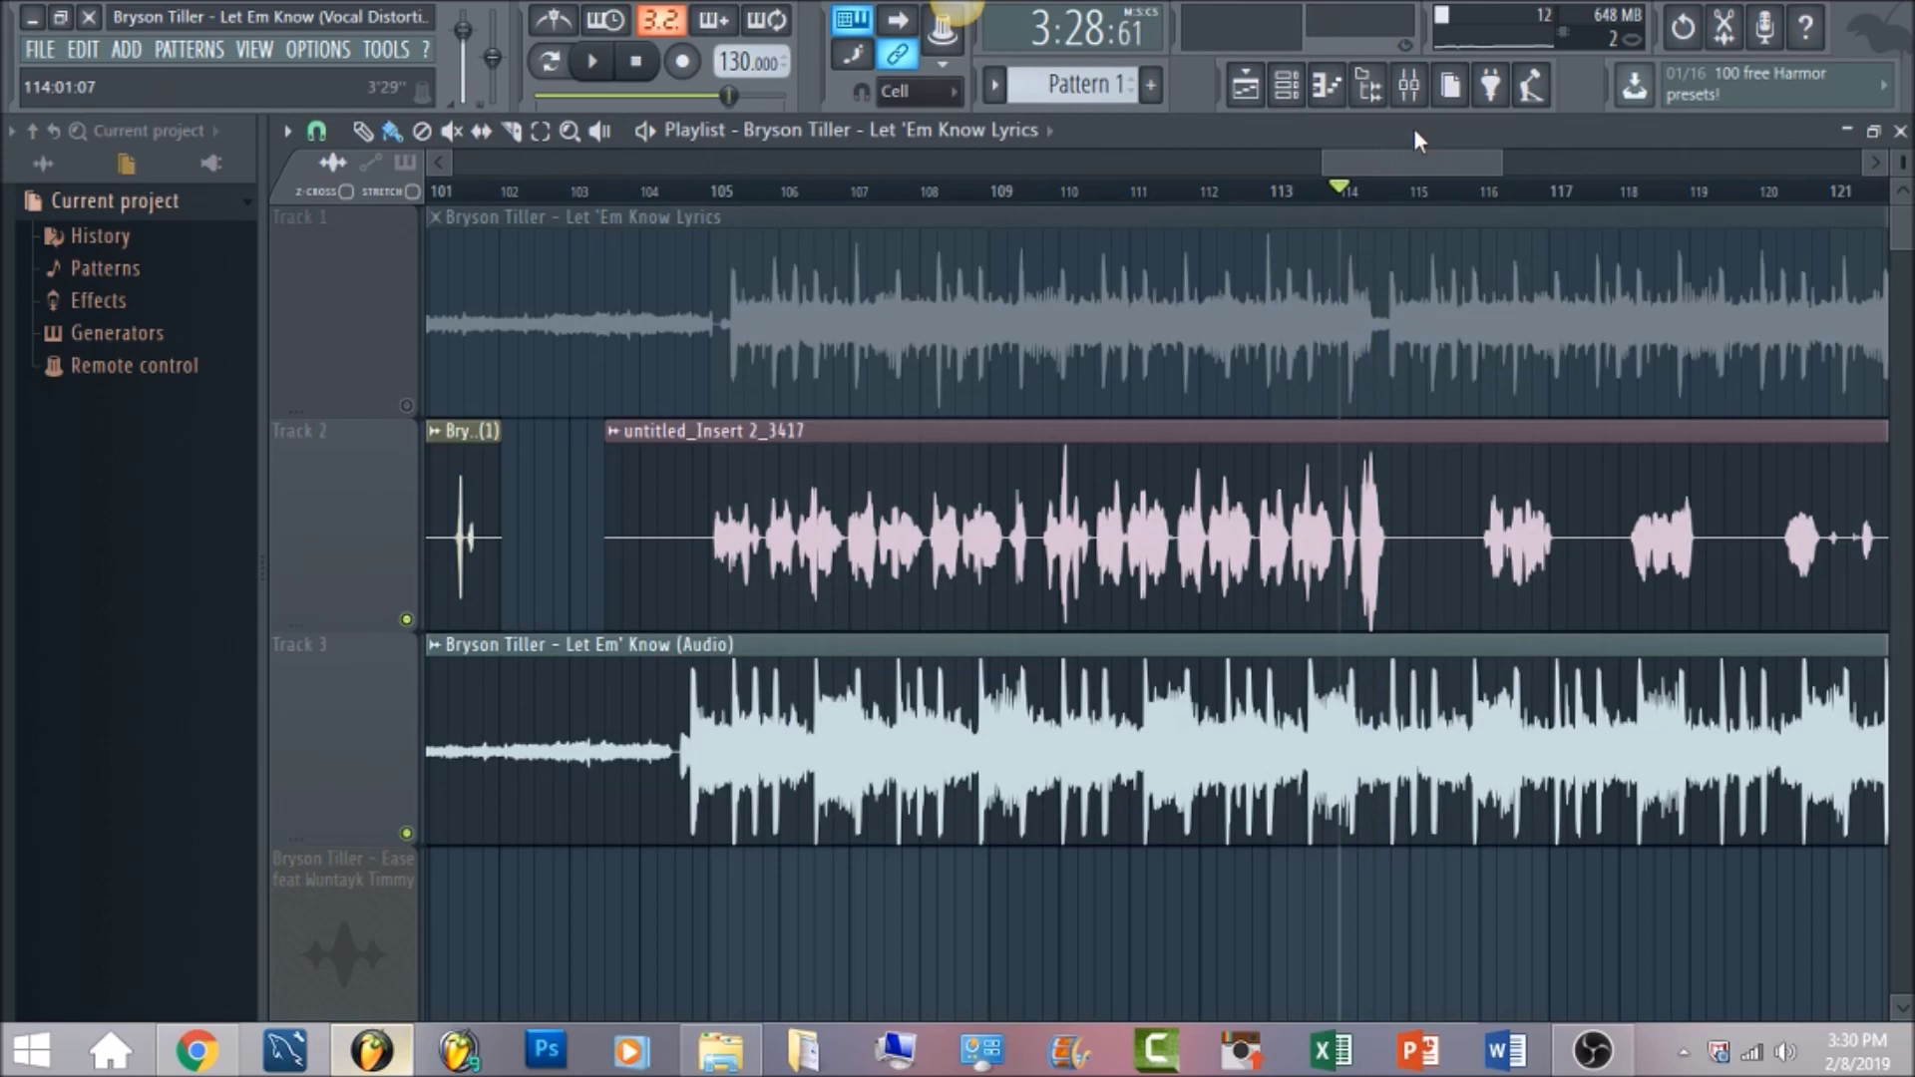
- Enable Fruity parametric EQ 2 on the Vocal distortion track, open its editor and audition the equalized vocal
{"action": "left_click", "coordinate": [1410, 88]}
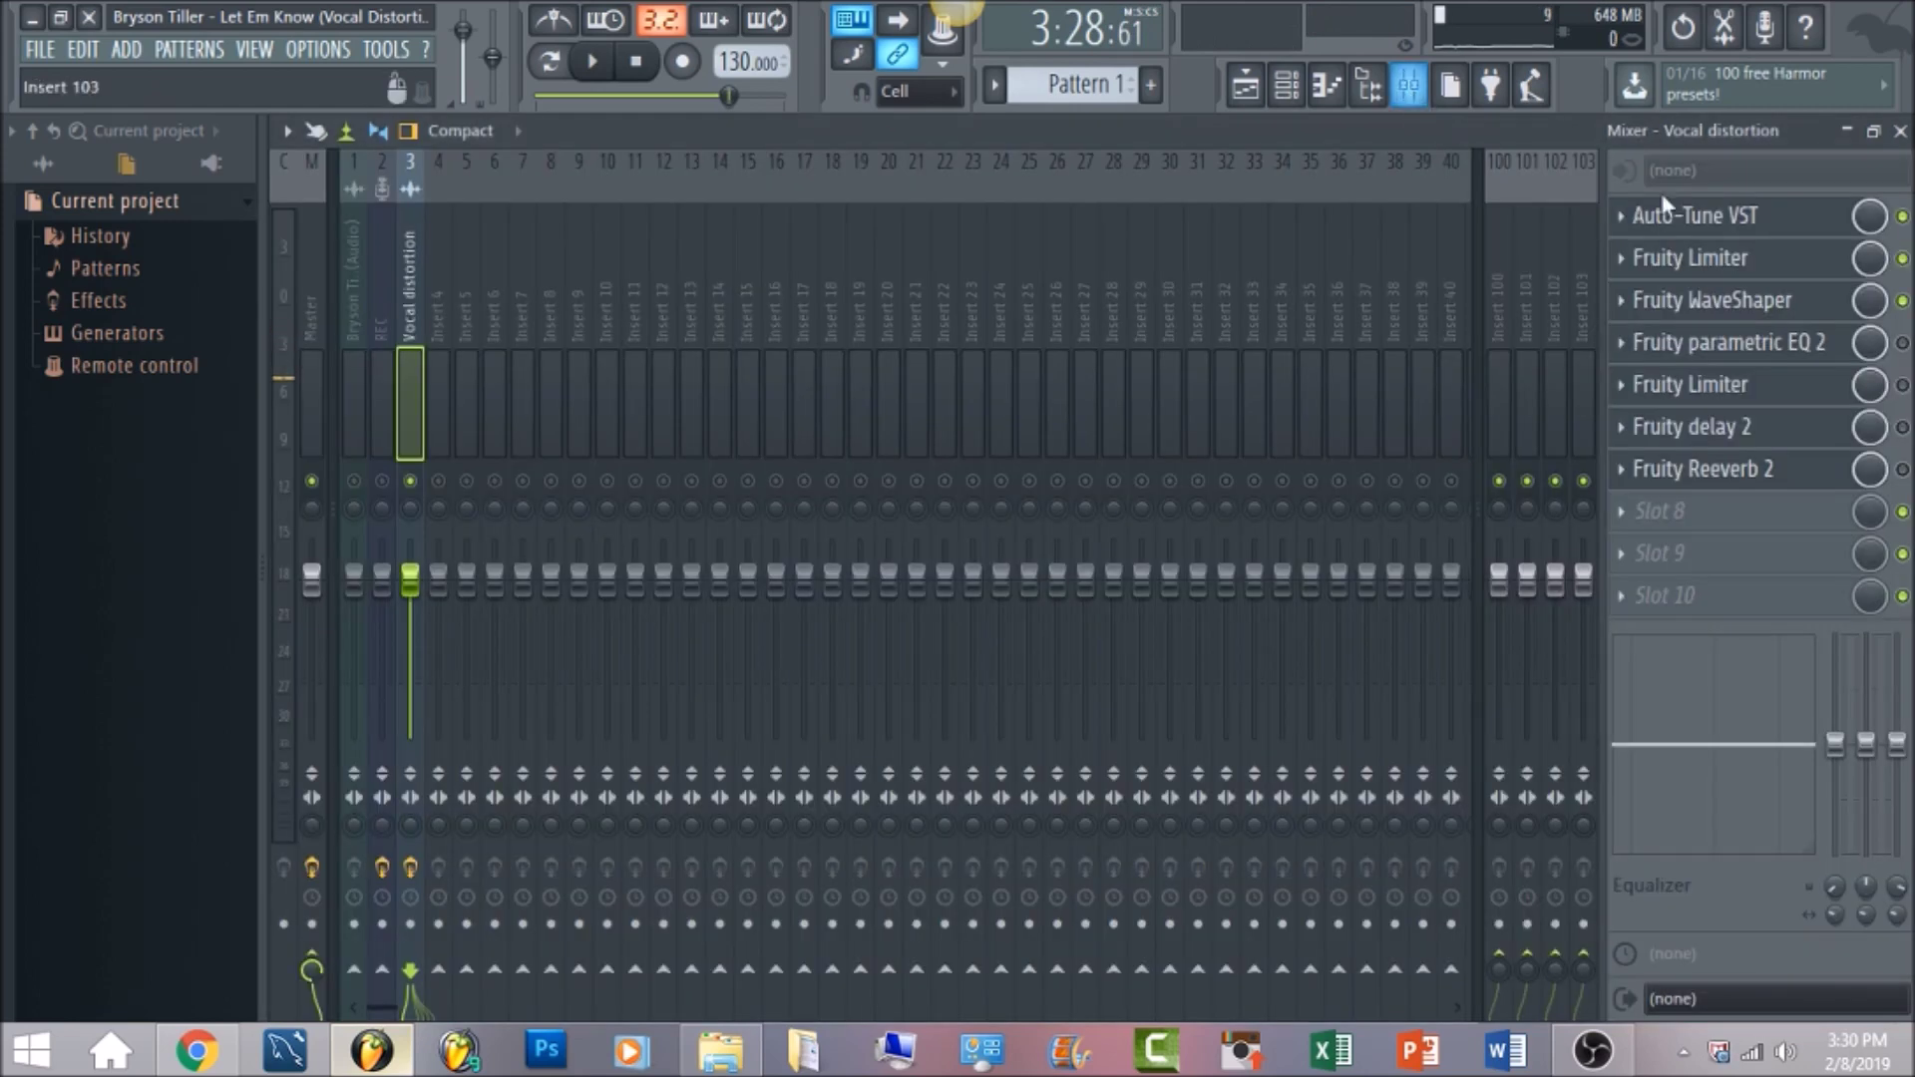
{"action": "left_click", "coordinate": [1838, 317]}
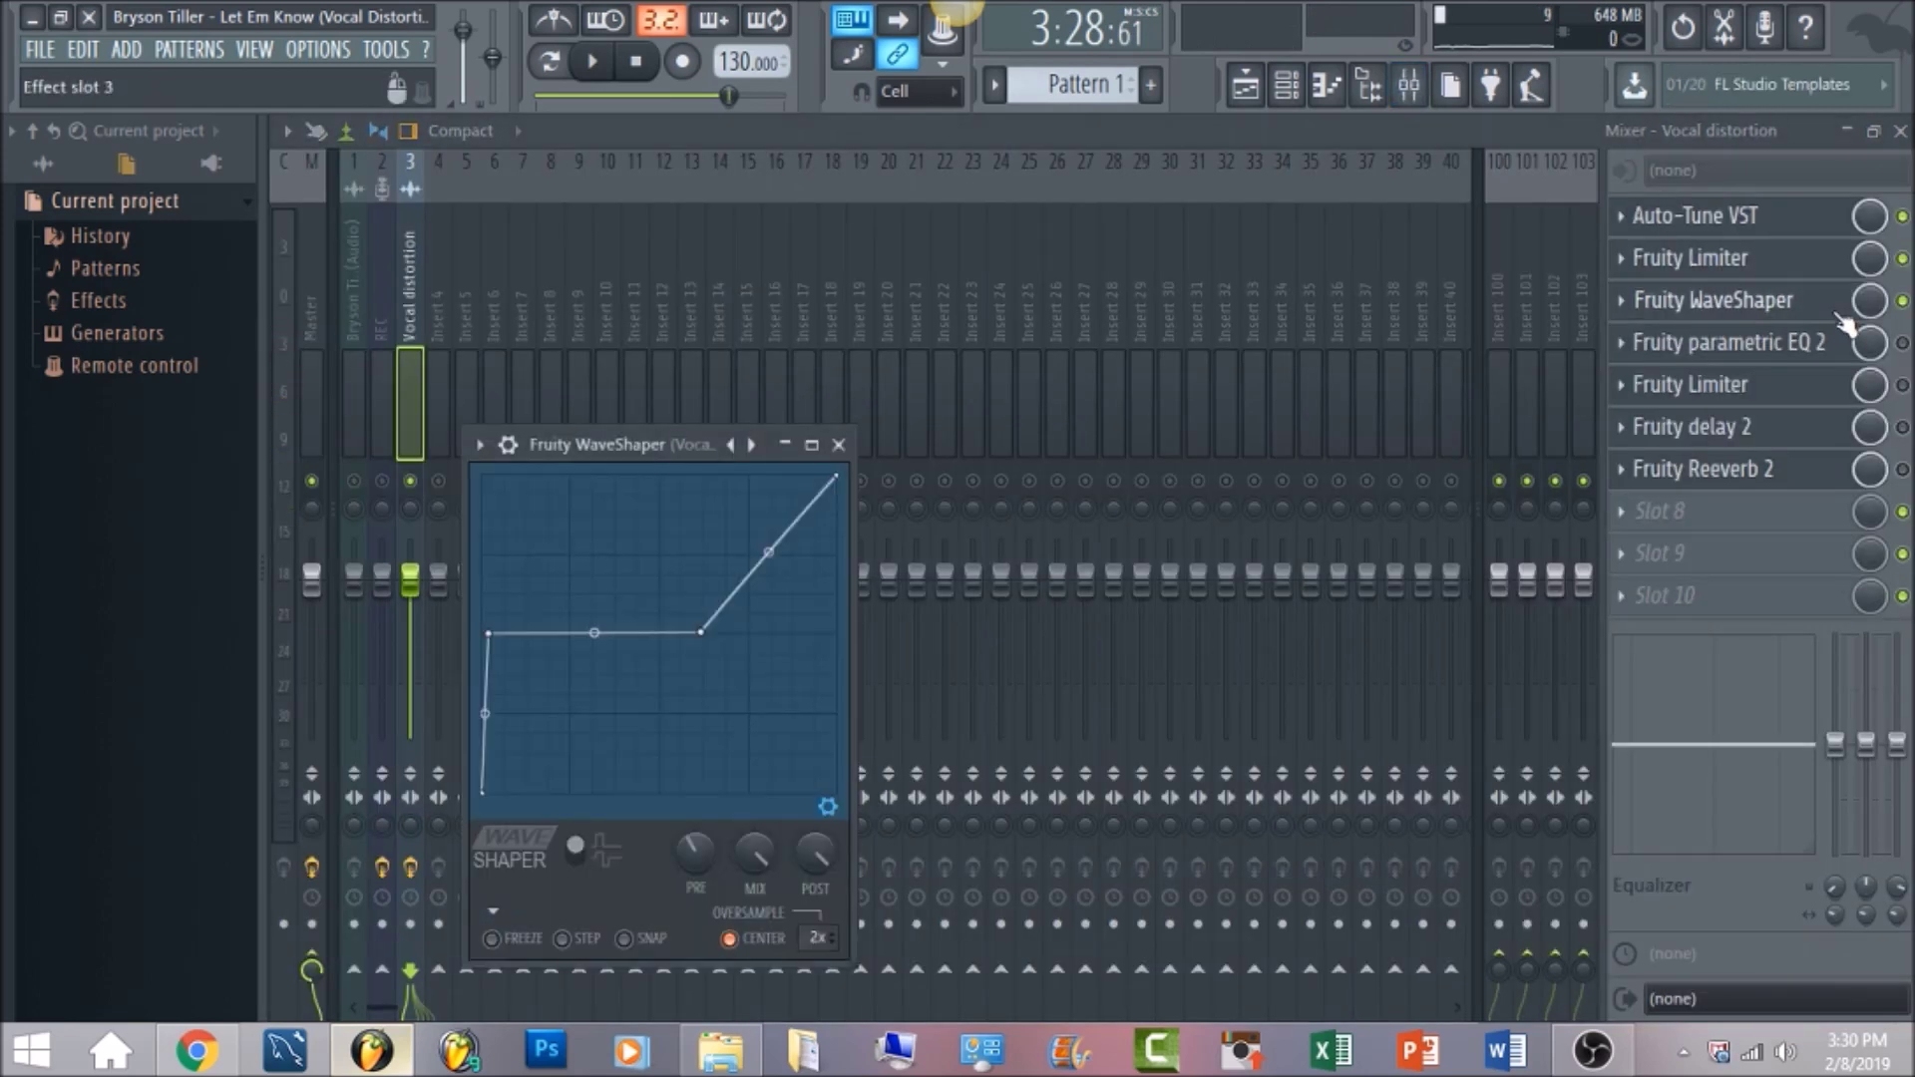
{"action": "left_click", "coordinate": [1902, 343]}
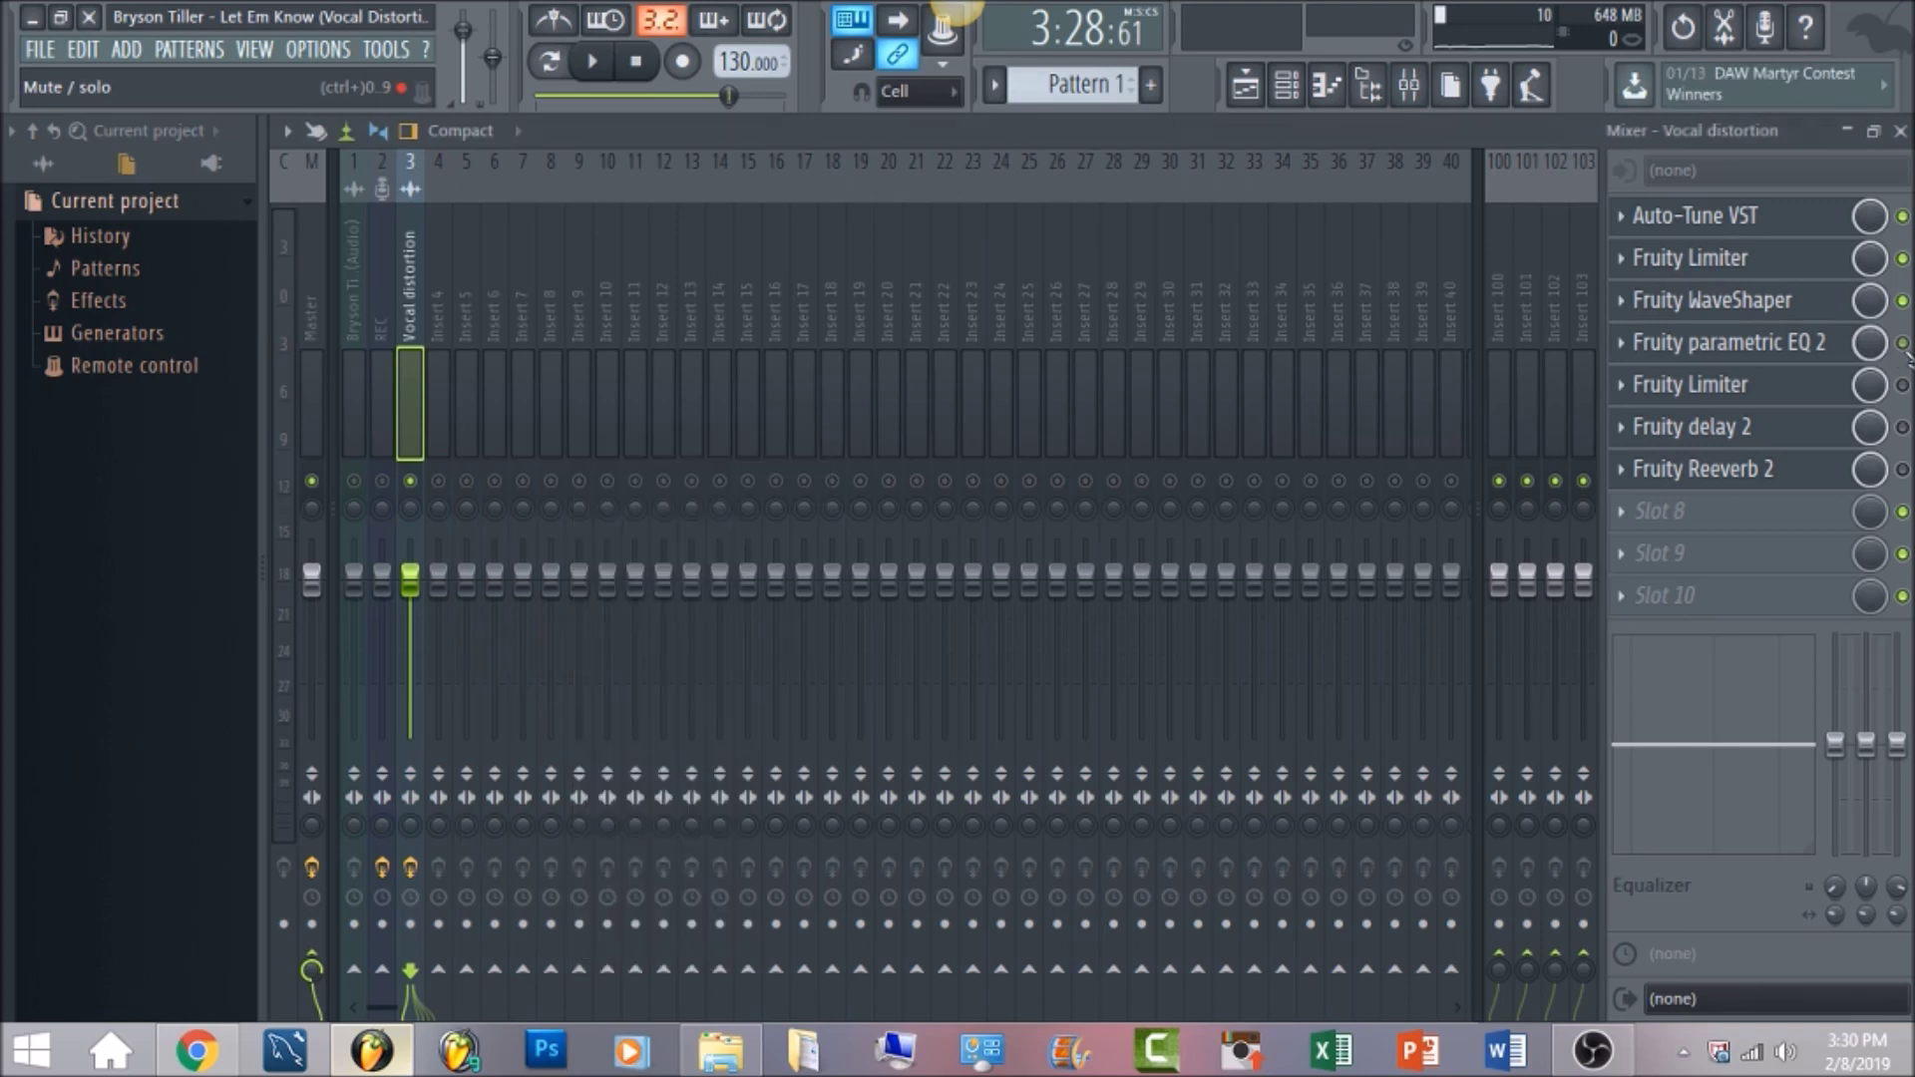
{"action": "left_click", "coordinate": [1821, 361]}
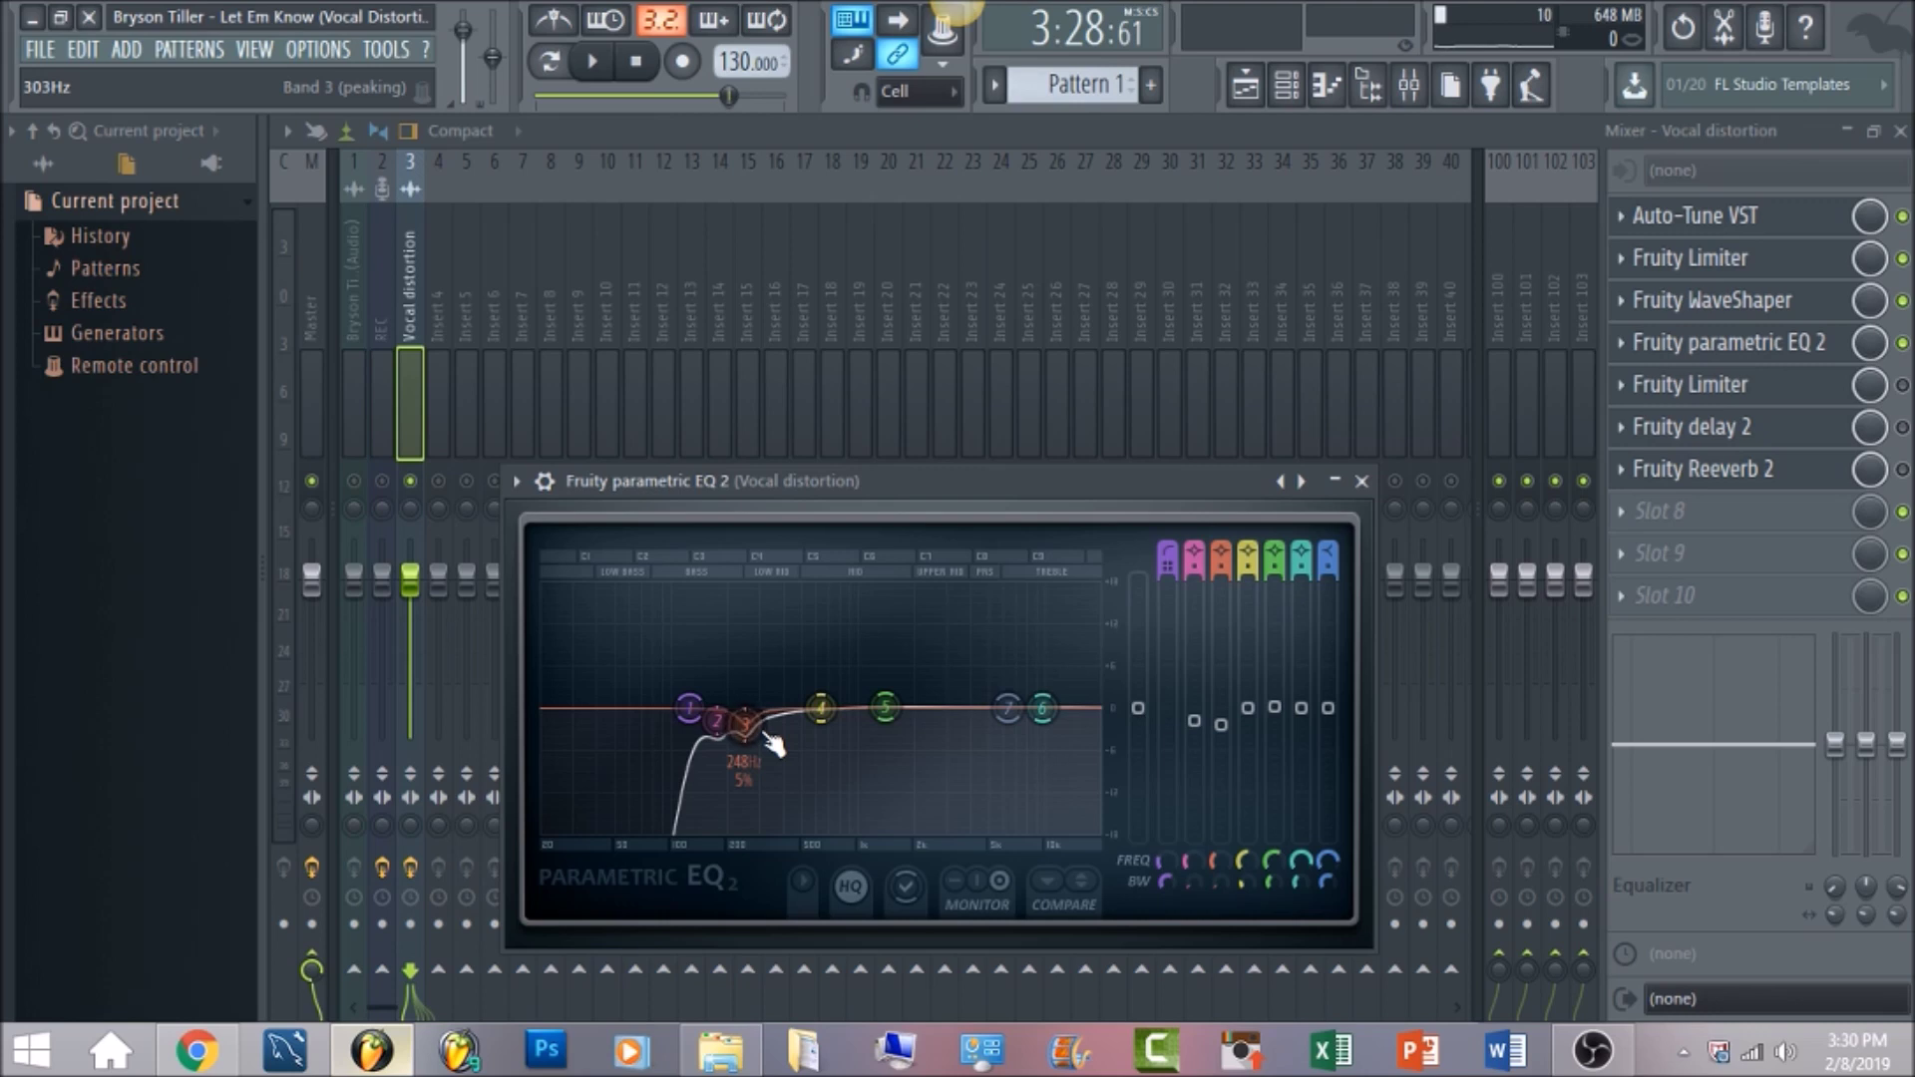
{"action": "key", "text": "space"}
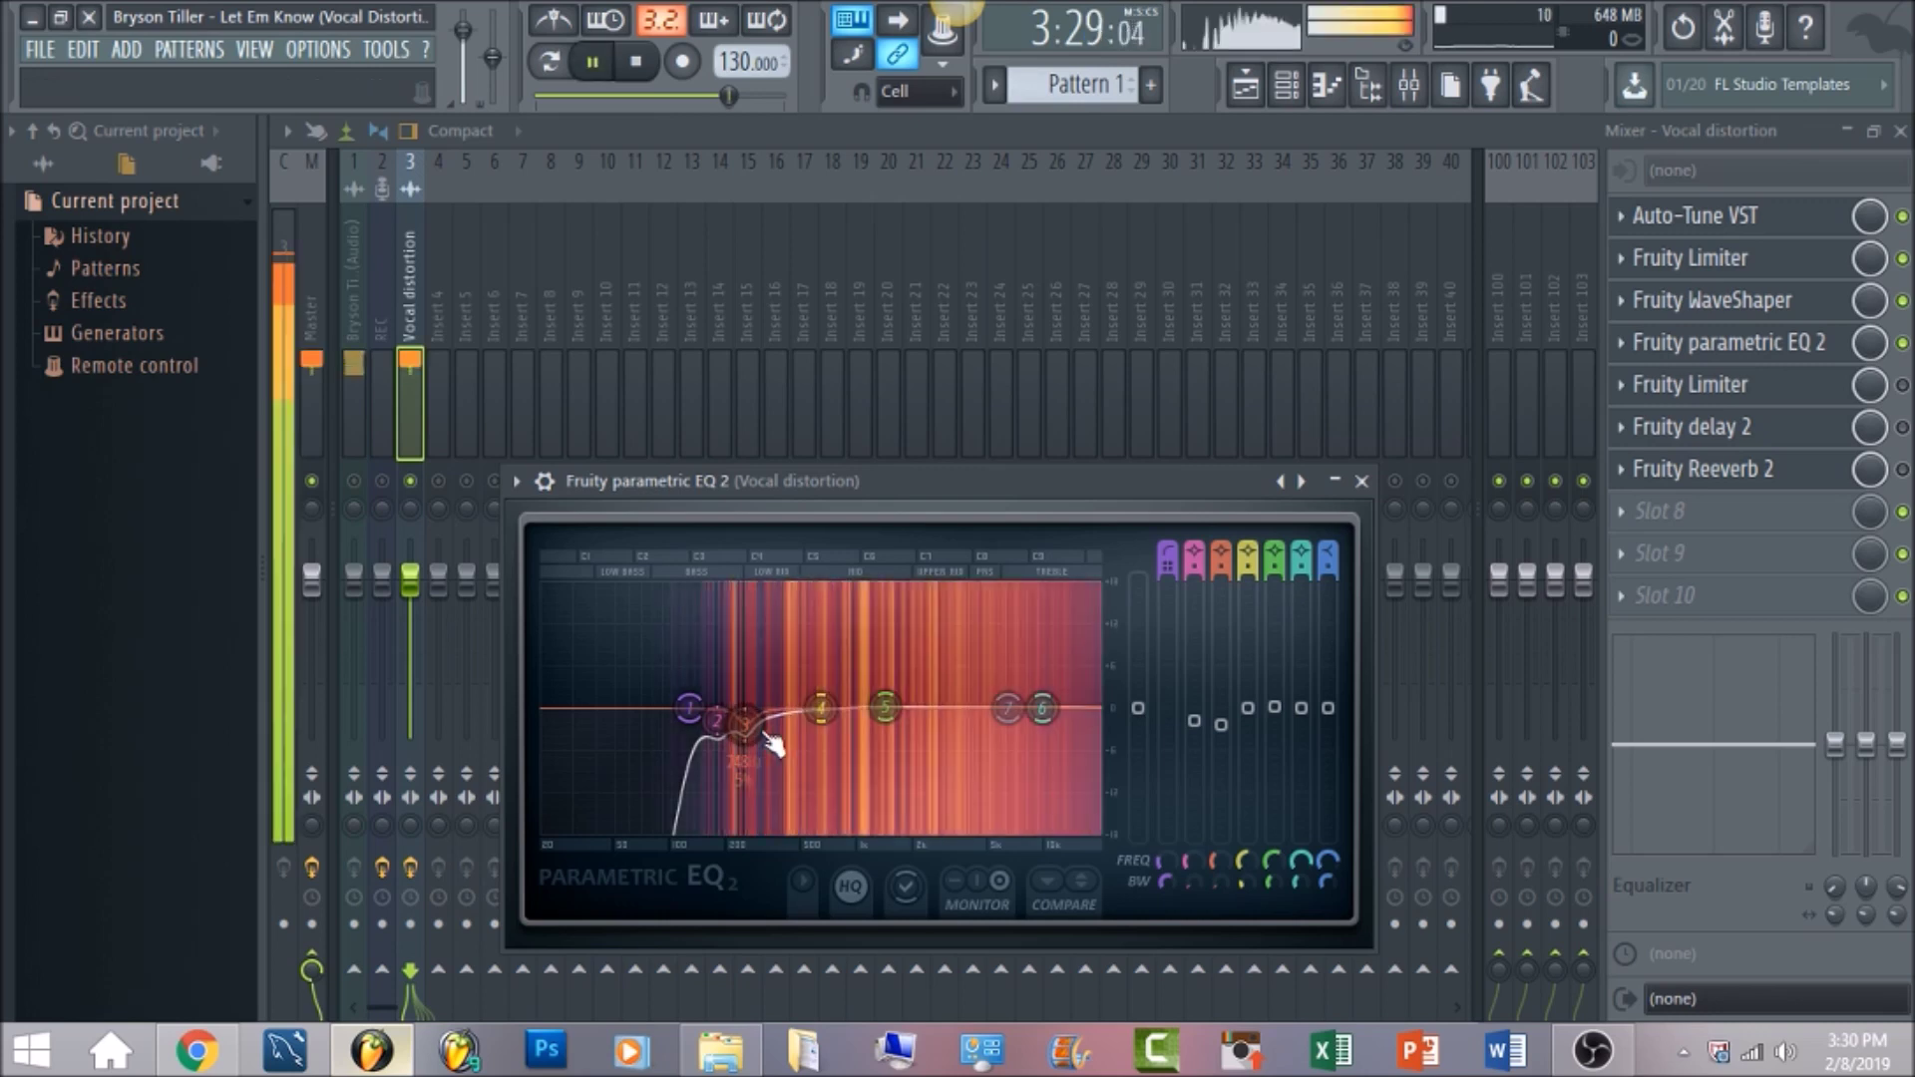
{"action": "key", "text": "space"}
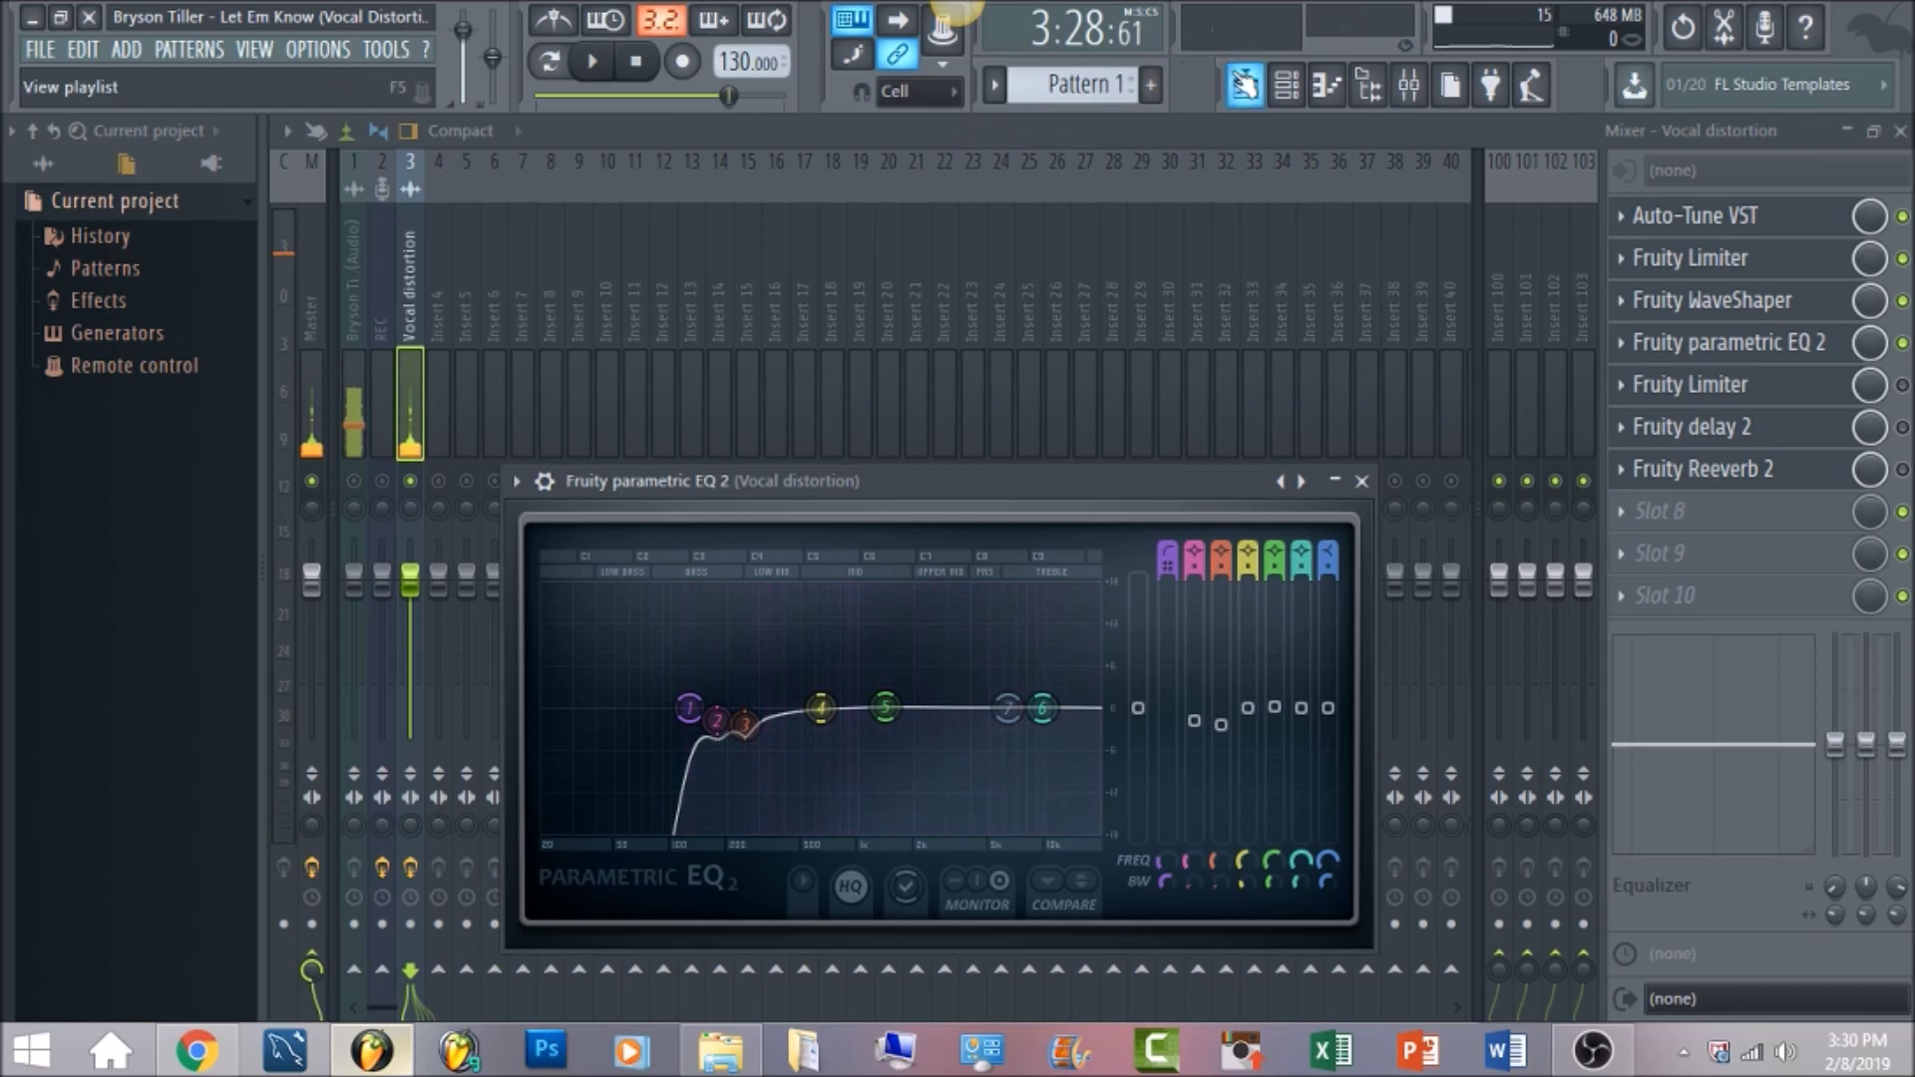
- Set the playlist's playback position to about 3:12, at bar 105, and audition the vocal while watching Fruity parametric EQ 2
{"action": "left_click", "coordinate": [1246, 85]}
{"action": "left_click", "coordinate": [720, 190]}
{"action": "key", "text": "space"}
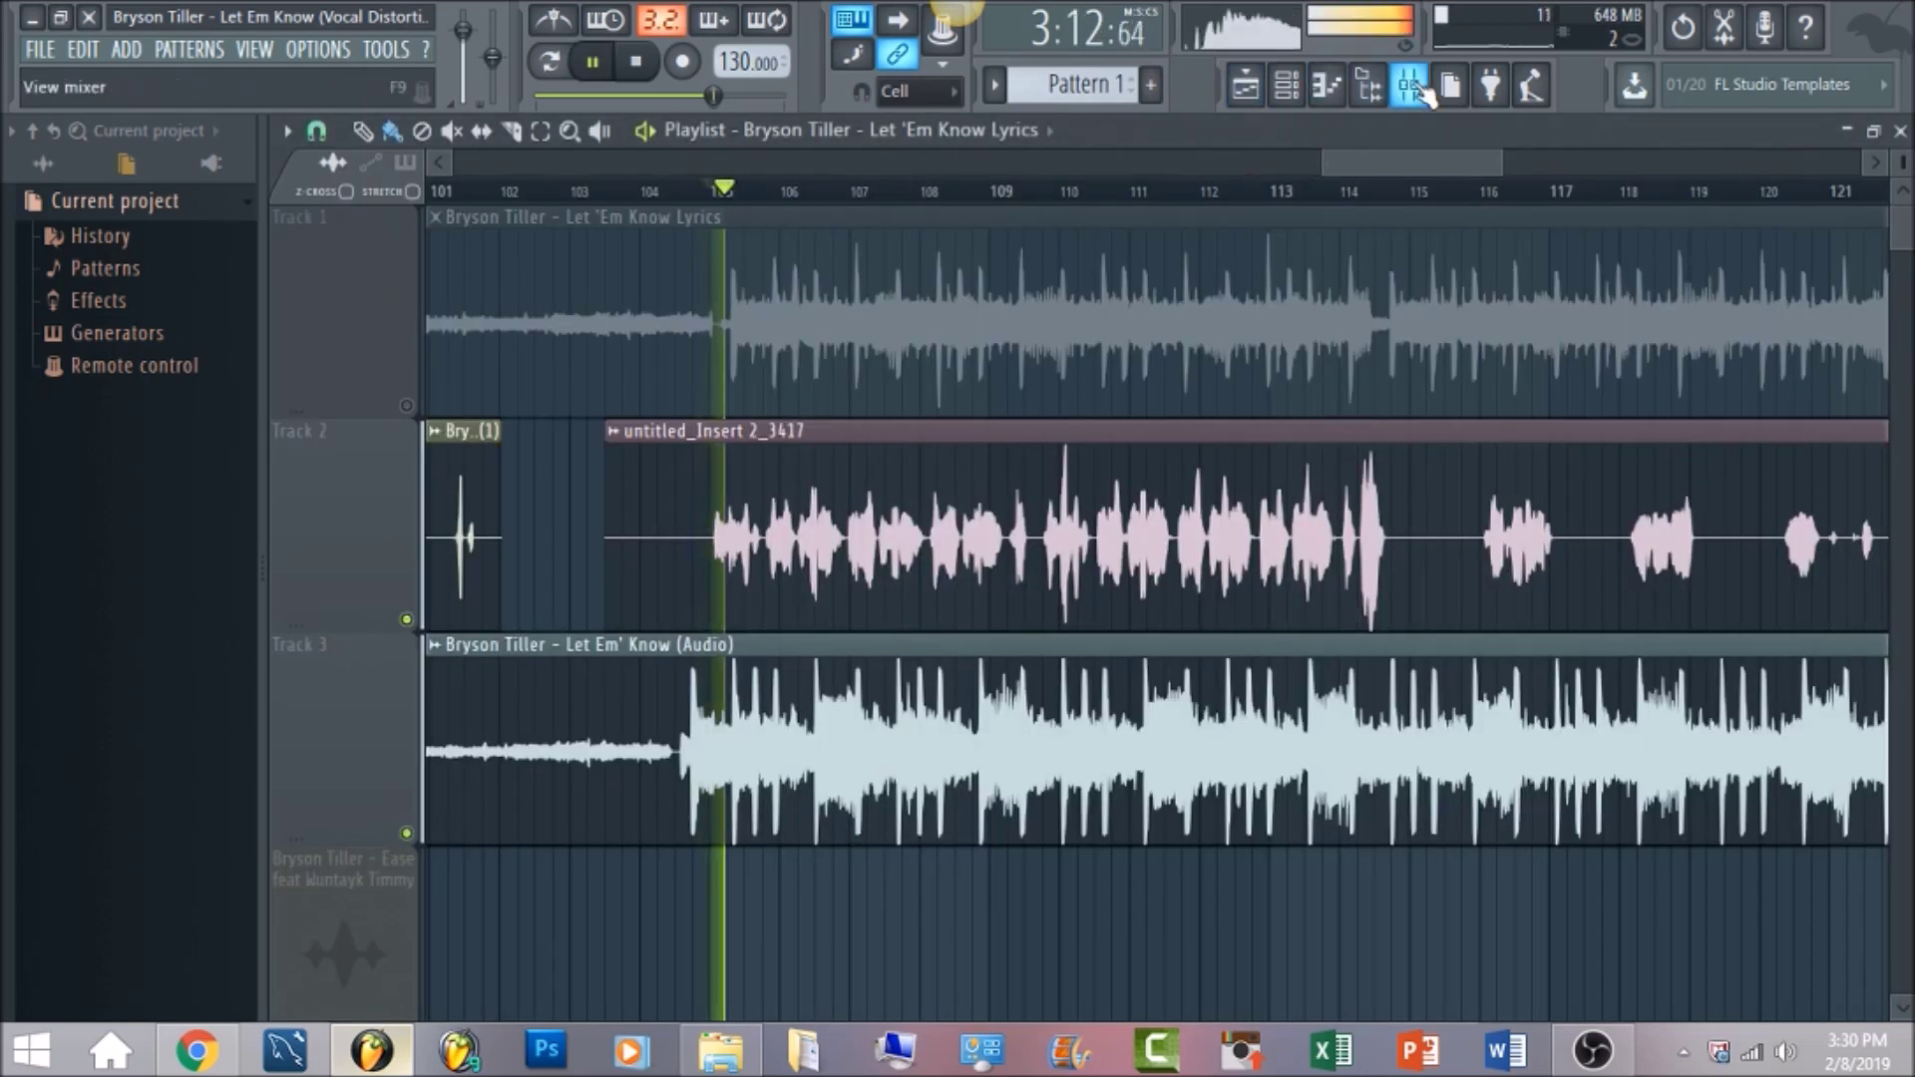
{"action": "key", "text": "F9"}
{"action": "left_click", "coordinate": [1792, 354]}
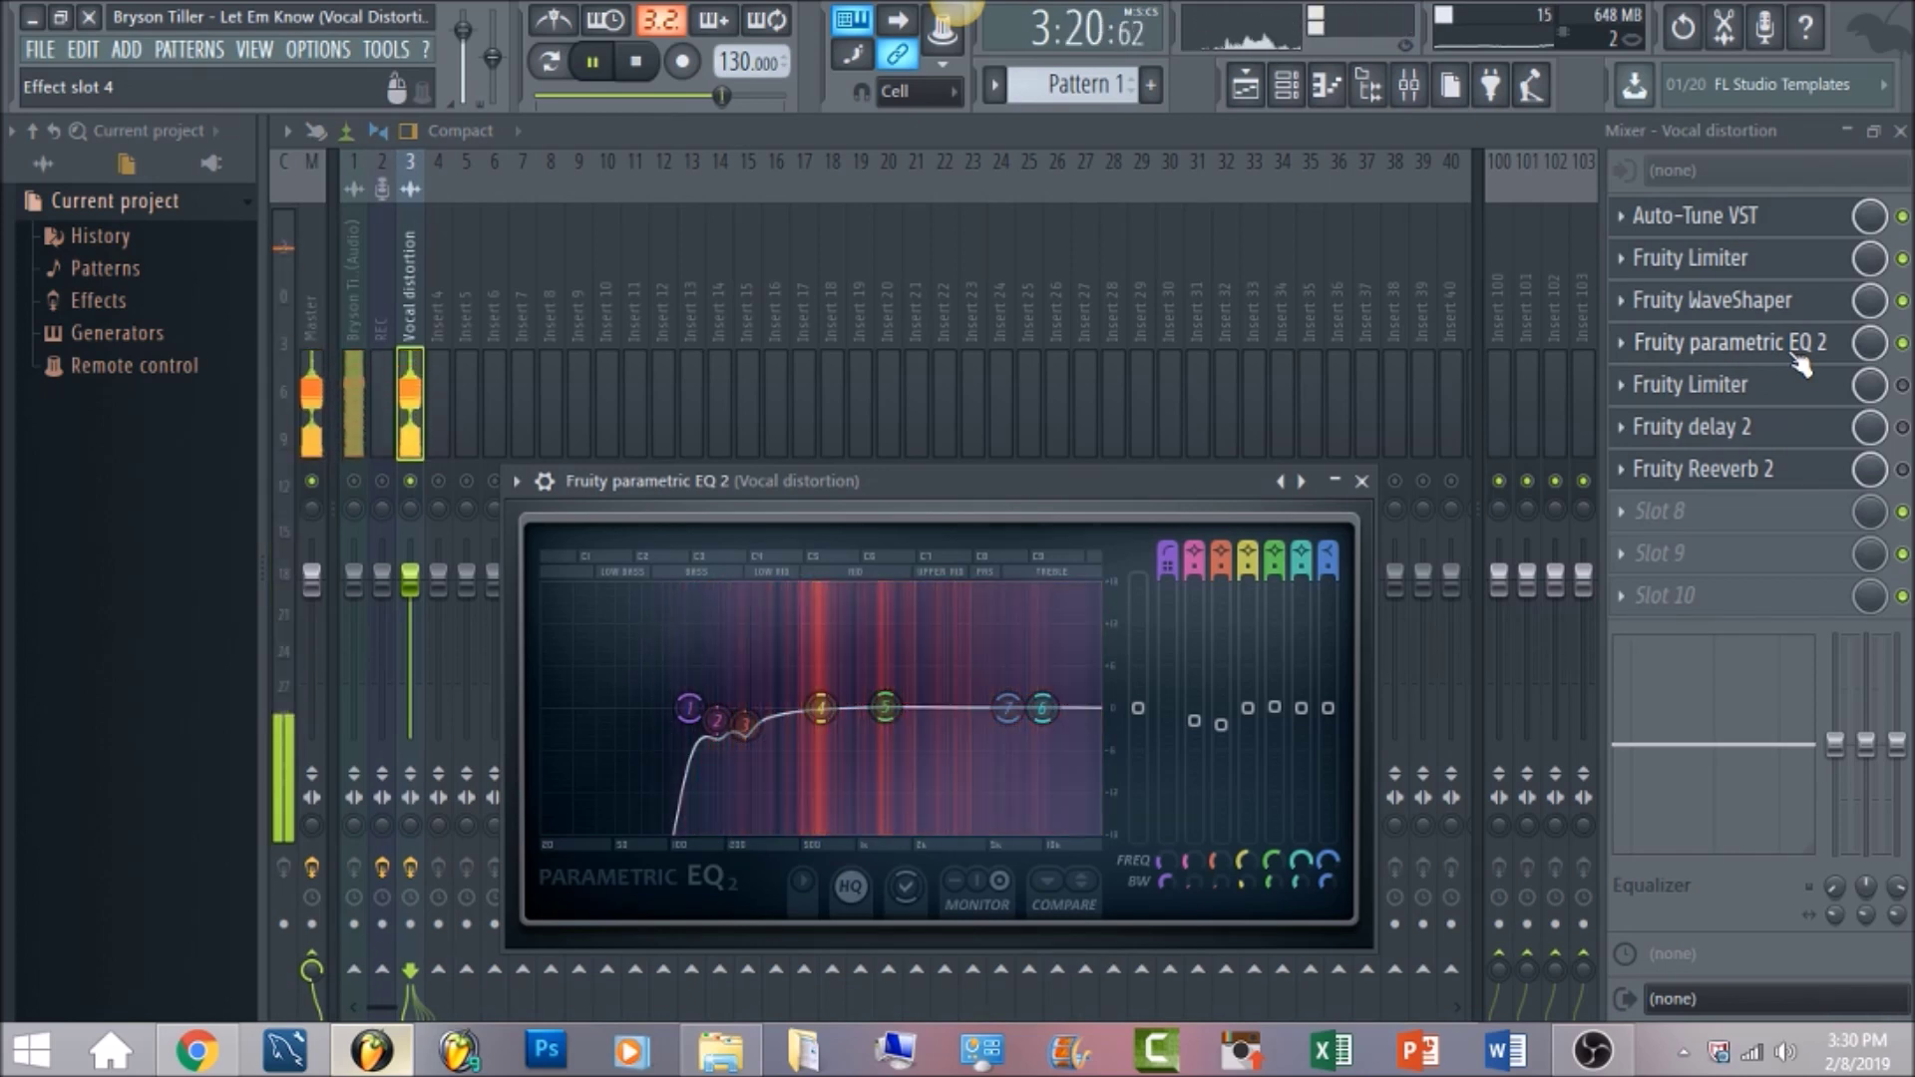
{"action": "key", "text": "space"}
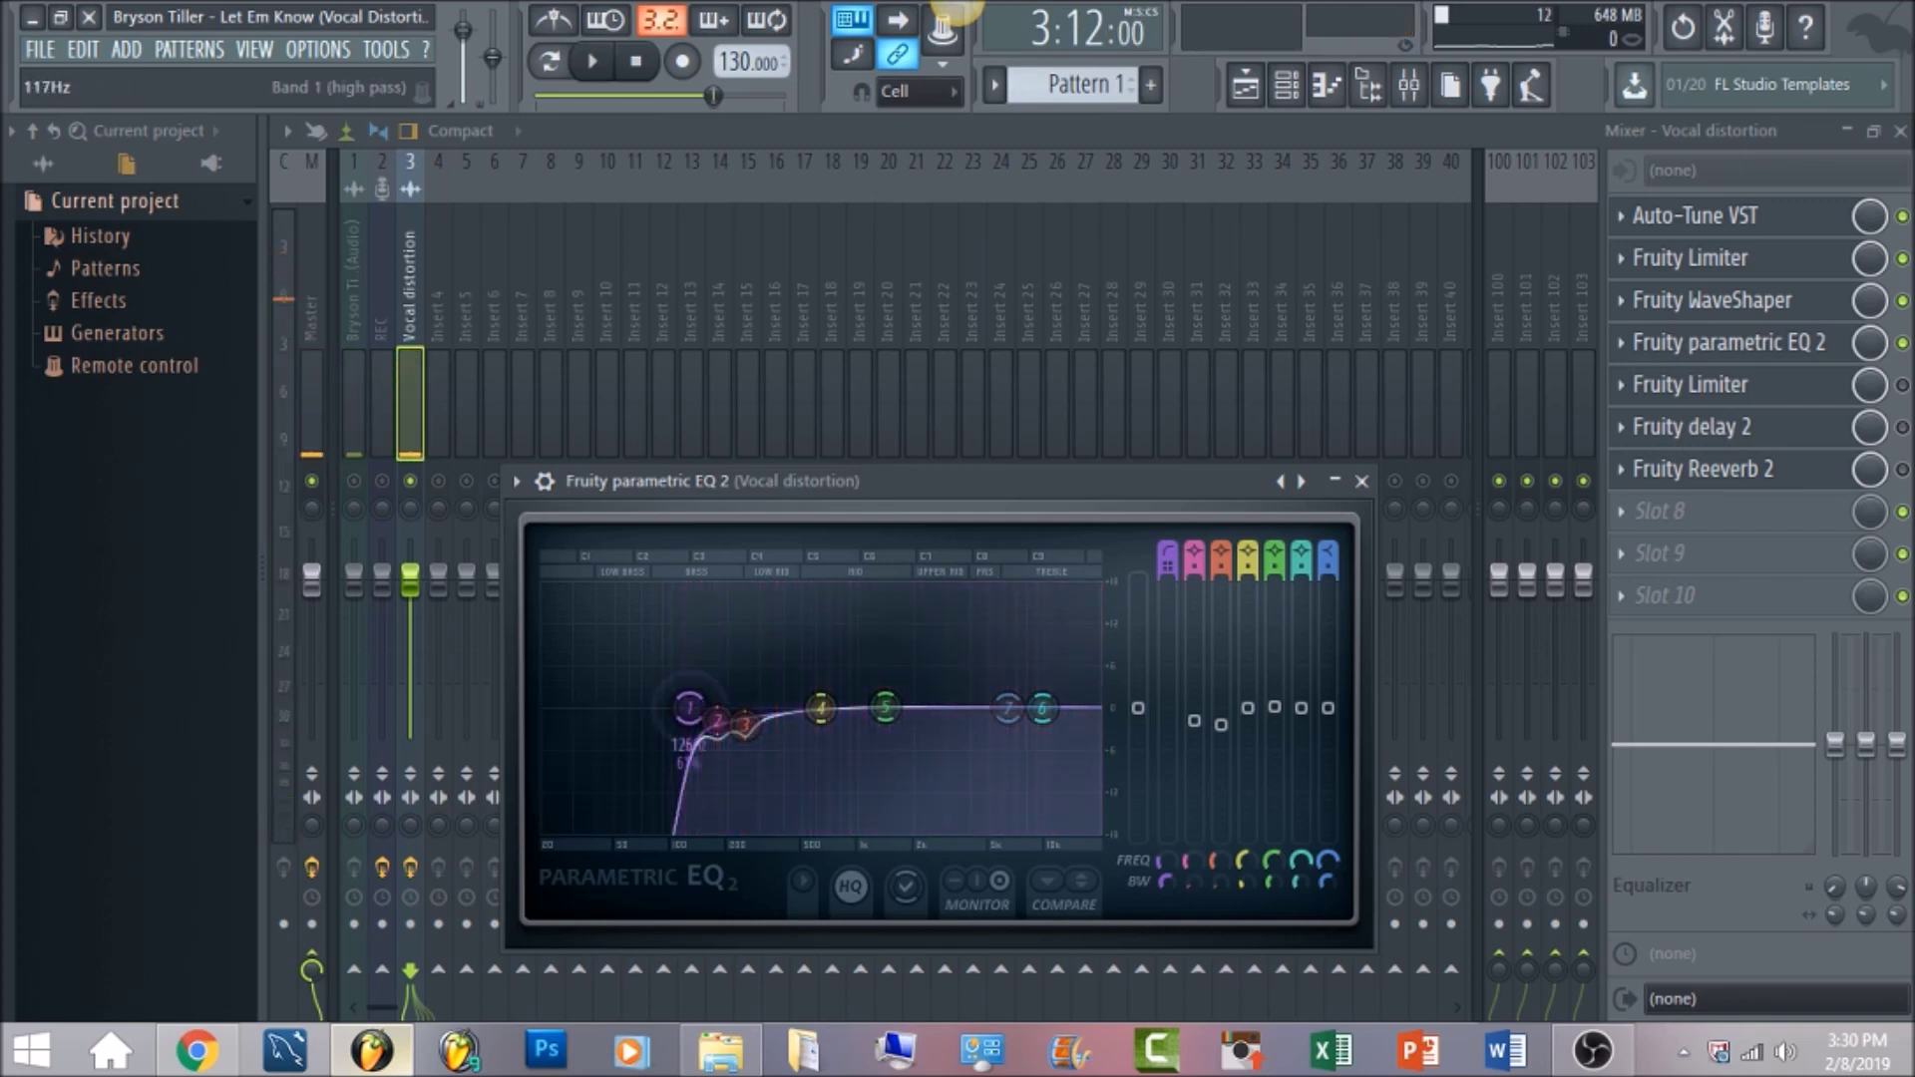
- Lower the EQ's band 1 high-pass frequency to about 22 Hz, audition the vocal and return the band to its original position
{"action": "left_click_drag", "start_coordinate": [688, 710], "coordinate": [558, 719]}
{"action": "key", "text": "space"}
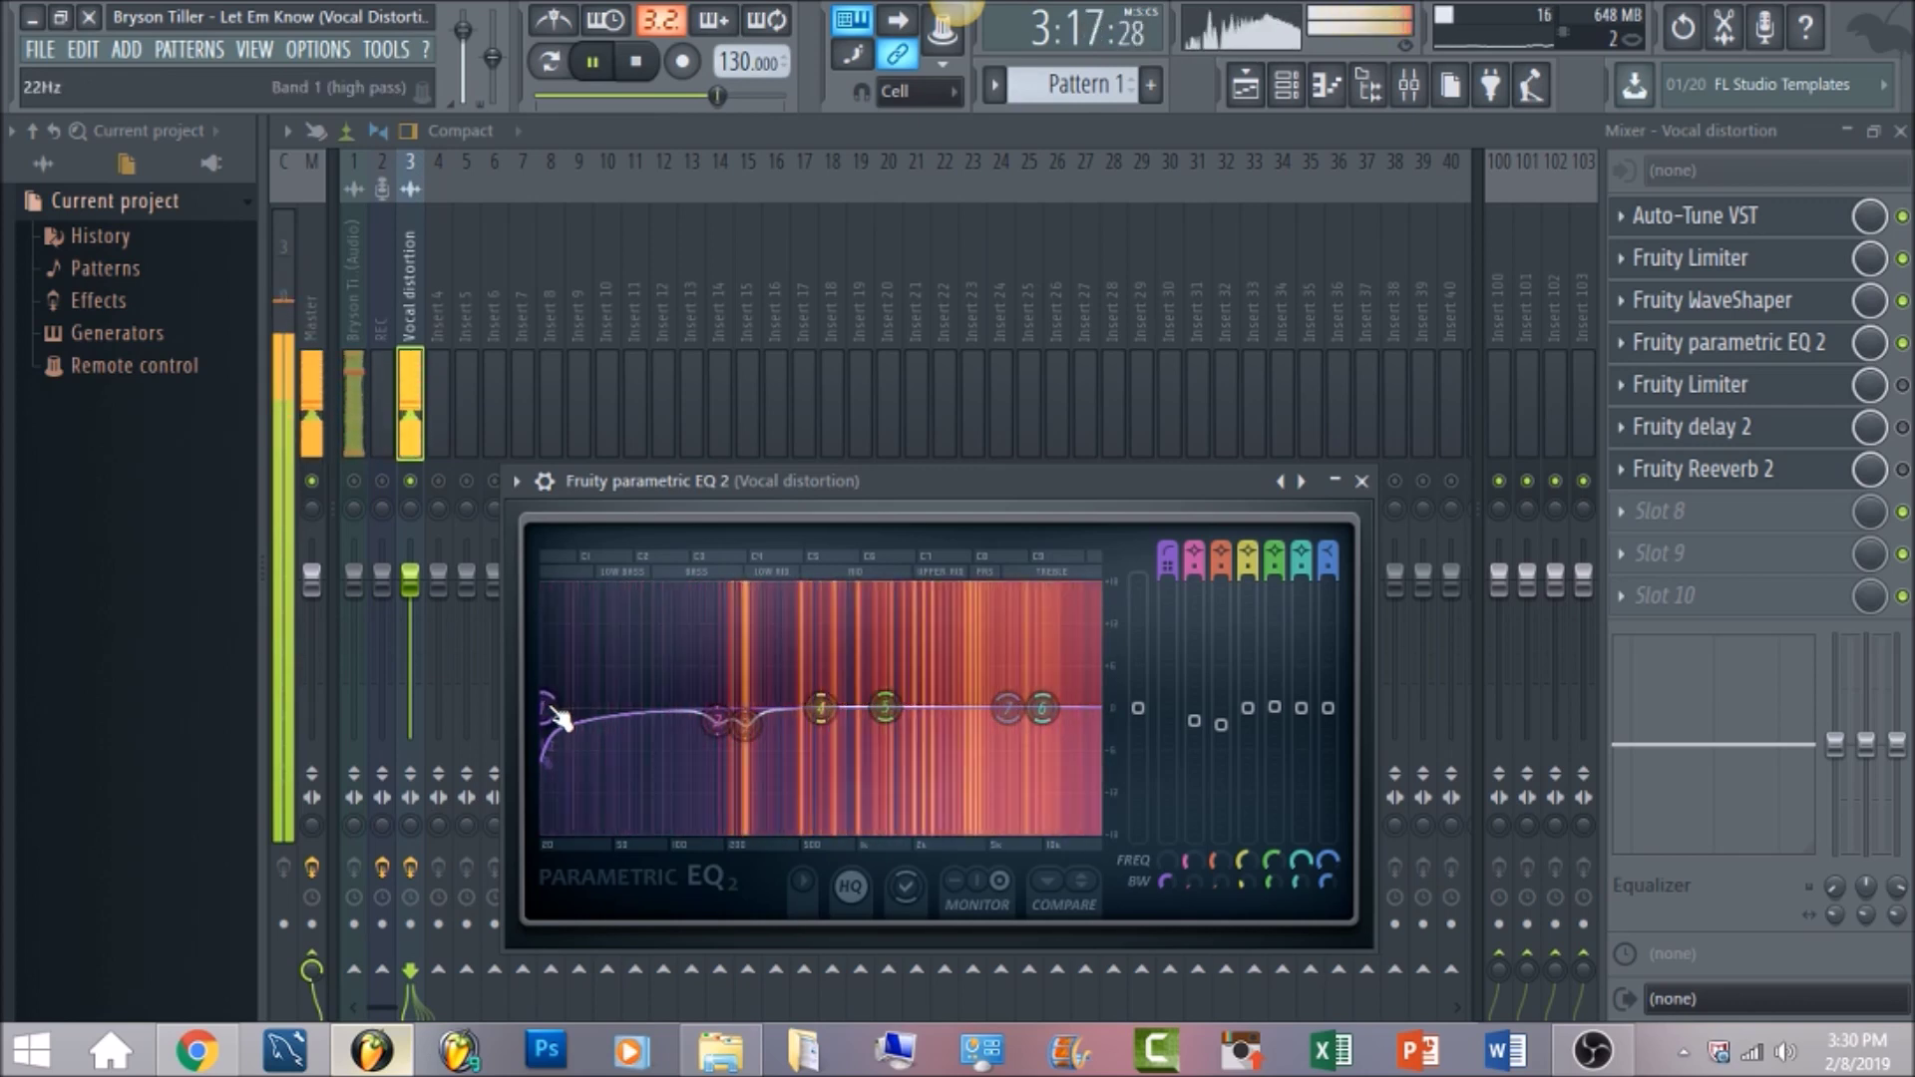
{"action": "key", "text": "space"}
{"action": "left_click_drag", "start_coordinate": [568, 720], "coordinate": [705, 720]}
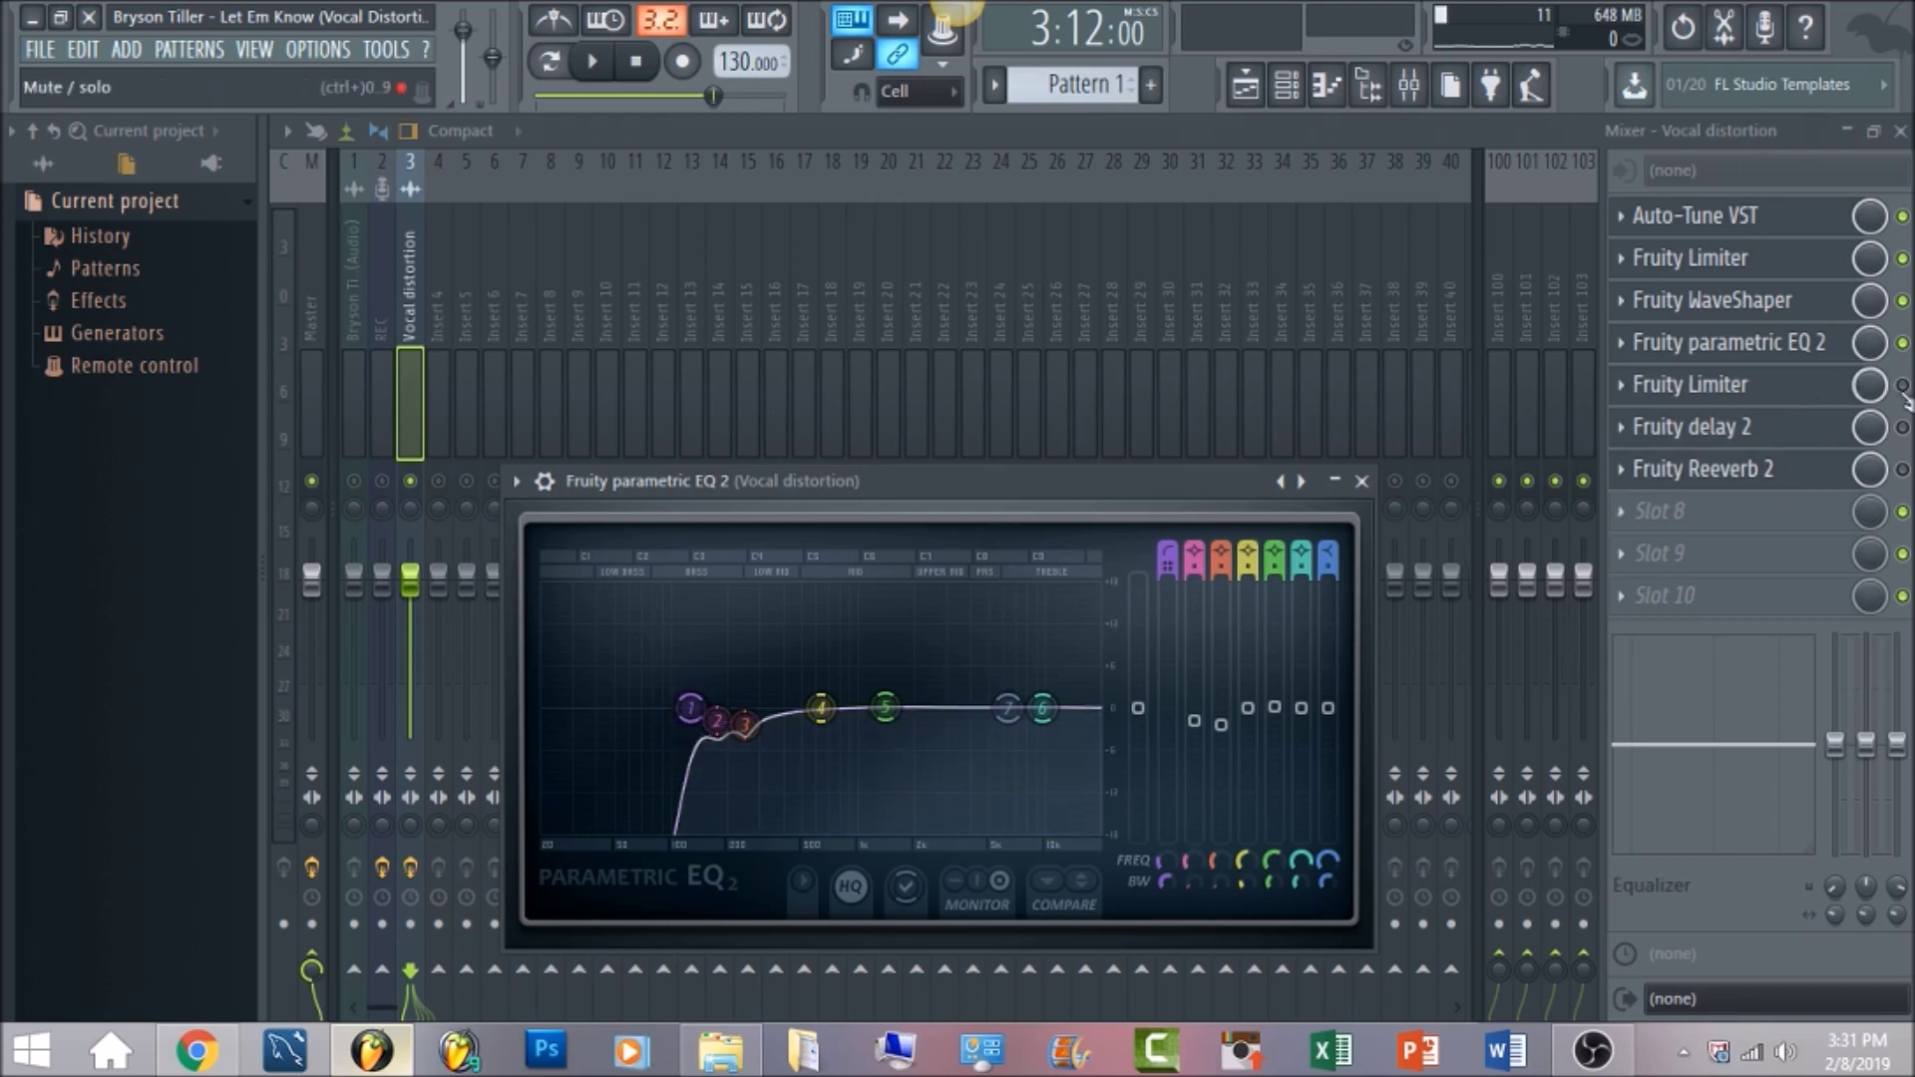
- Enable the Fruity Limiter in slot 5, inspect its noise gate gain, threshold and release controls, and audition the gated vocal
{"action": "left_click", "coordinate": [1800, 389]}
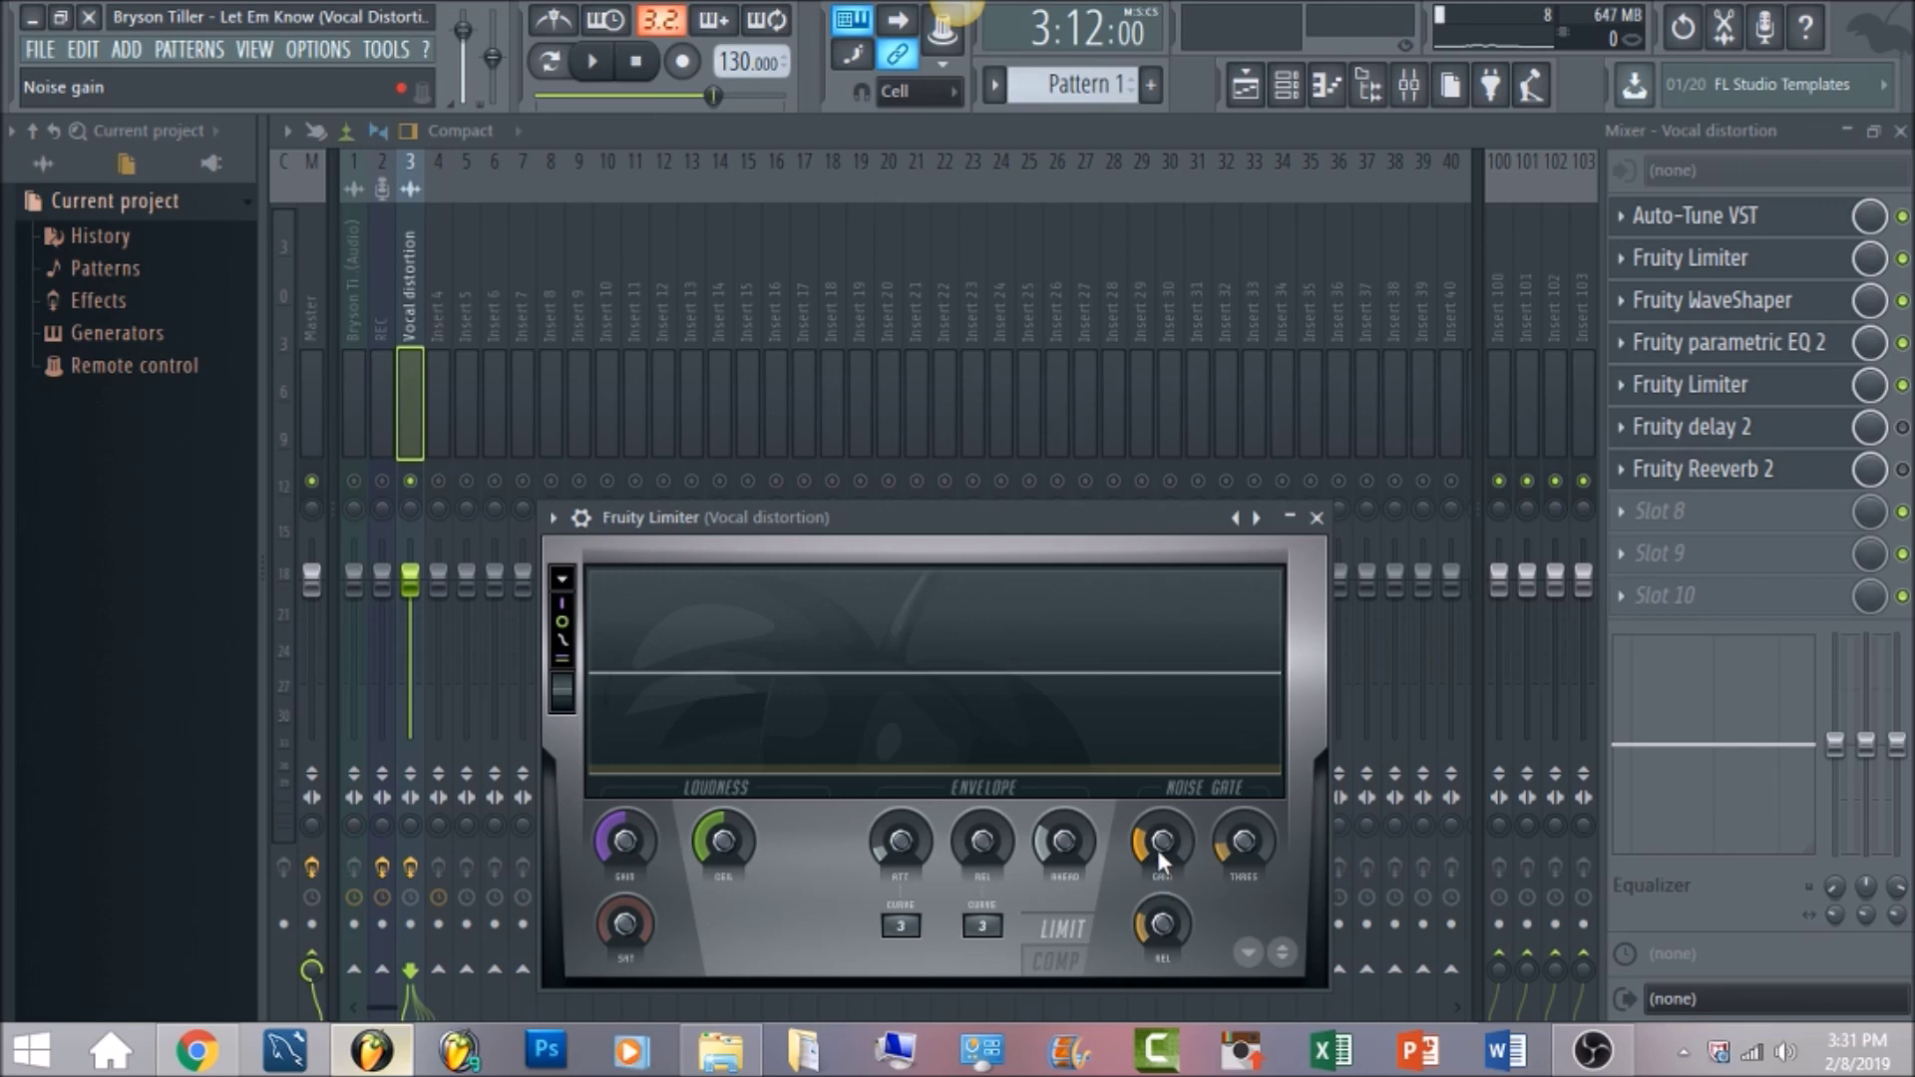
{"action": "left_click", "coordinate": [1163, 843]}
{"action": "left_click", "coordinate": [1244, 843]}
{"action": "left_click", "coordinate": [1163, 928]}
{"action": "key", "text": "space"}
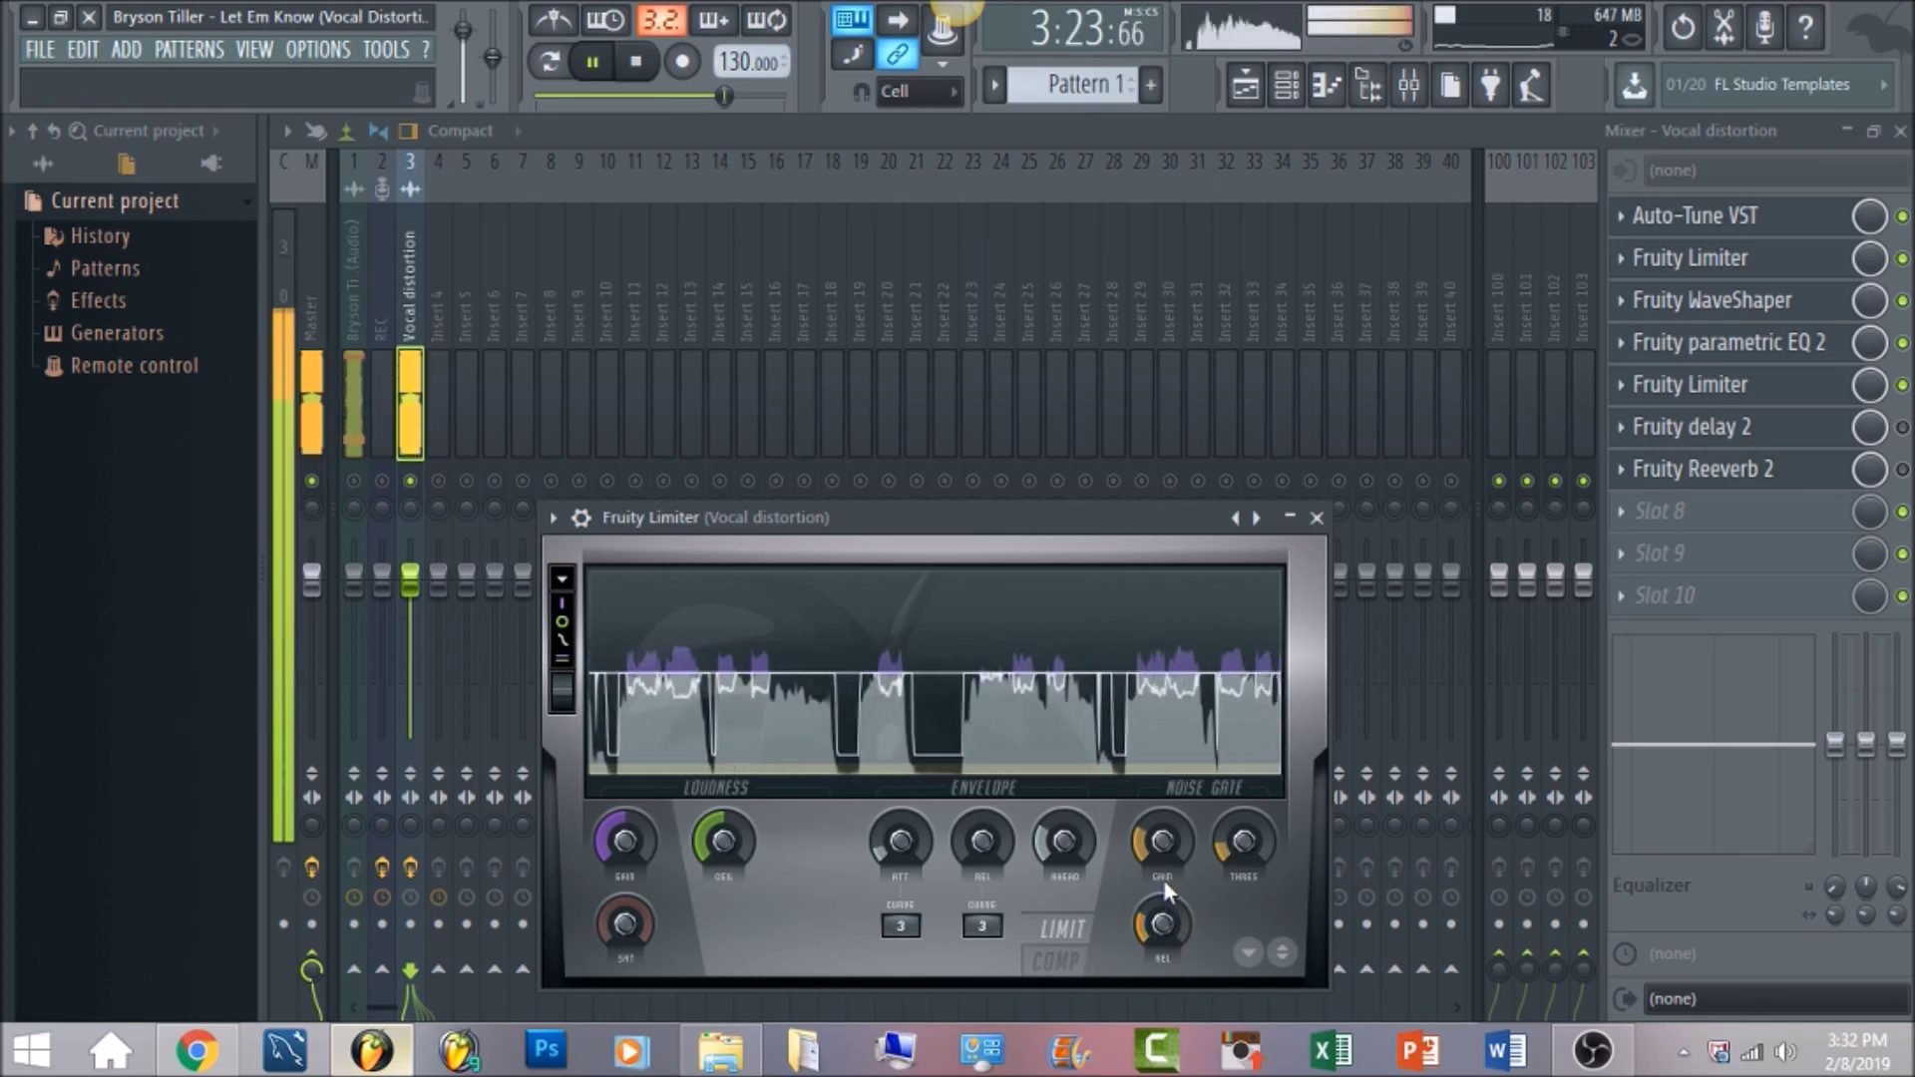
{"action": "key", "text": "space"}
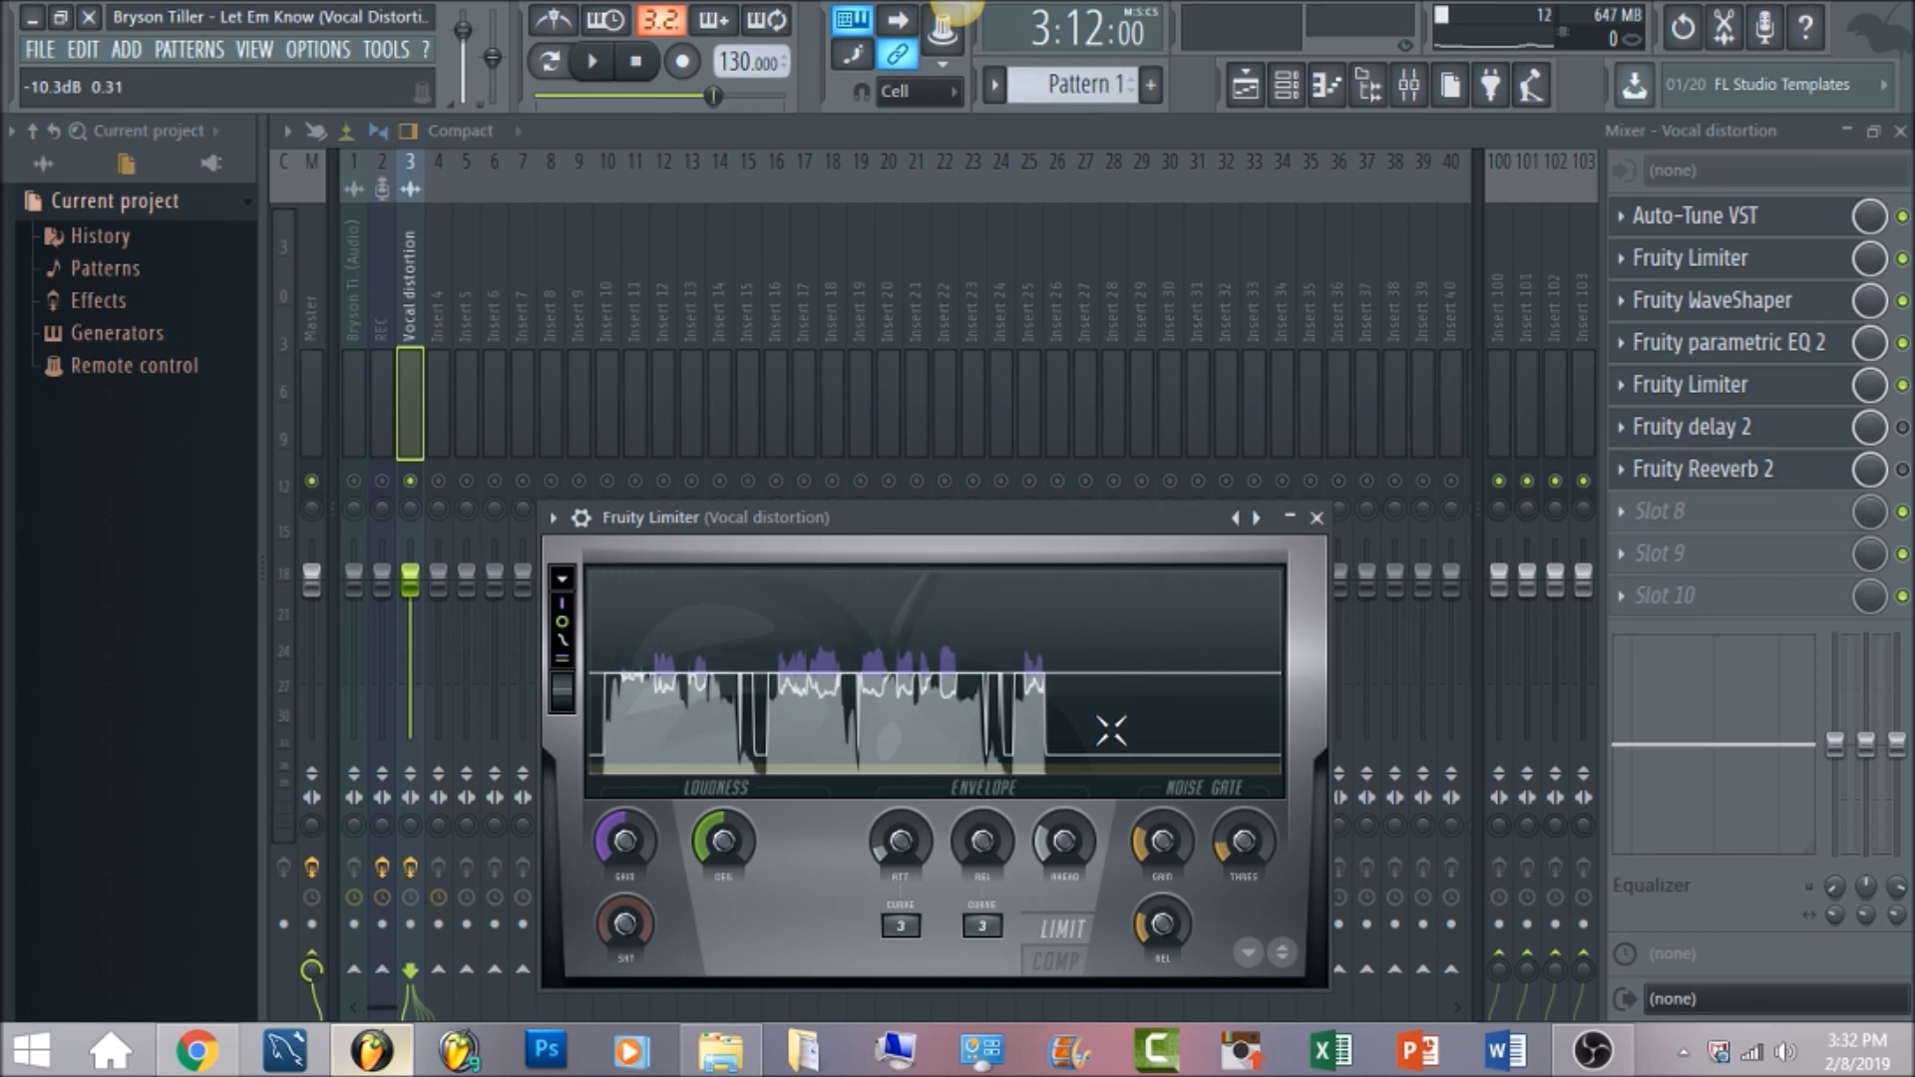
- Enable Fruity delay 2 on the Vocal distortion track, inspect its feedback volume and audition the delayed vocal
{"action": "left_click", "coordinate": [1902, 427]}
{"action": "left_click", "coordinate": [1902, 468]}
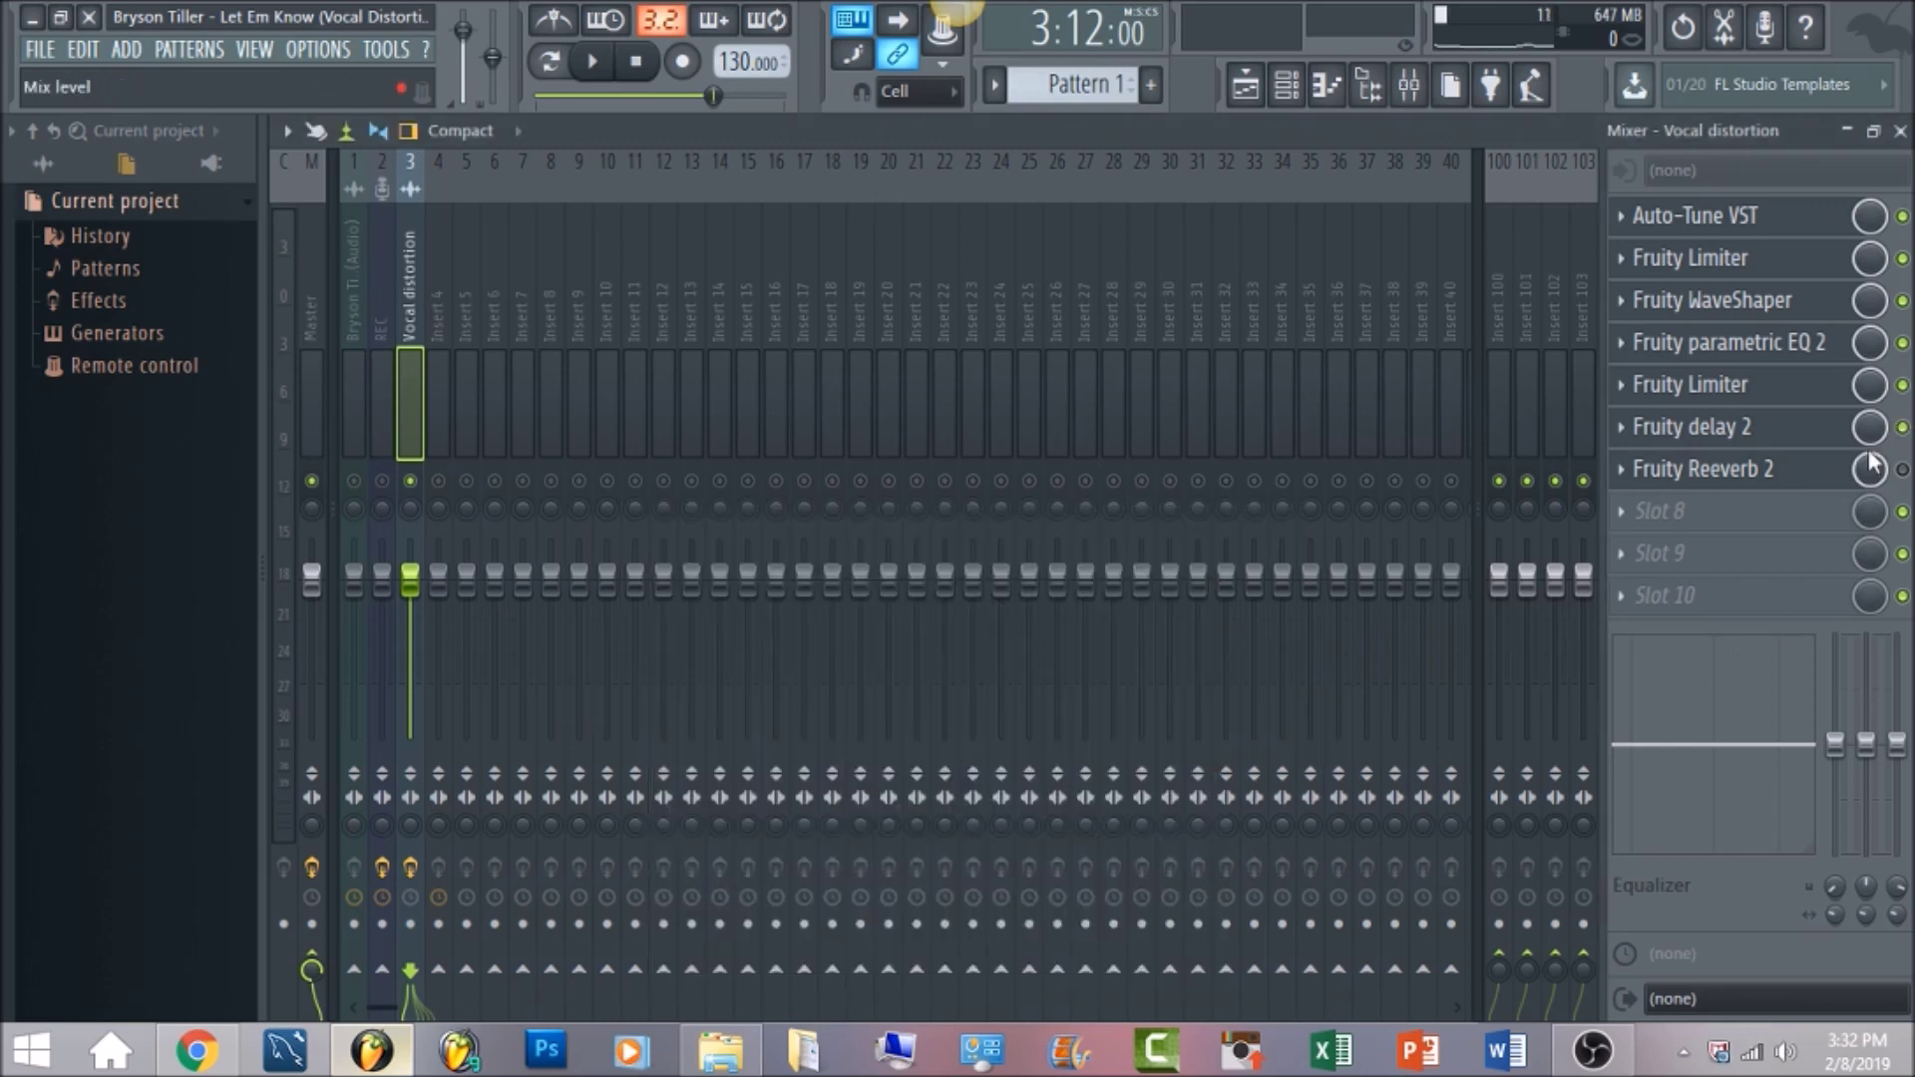
{"action": "left_click", "coordinate": [1830, 444]}
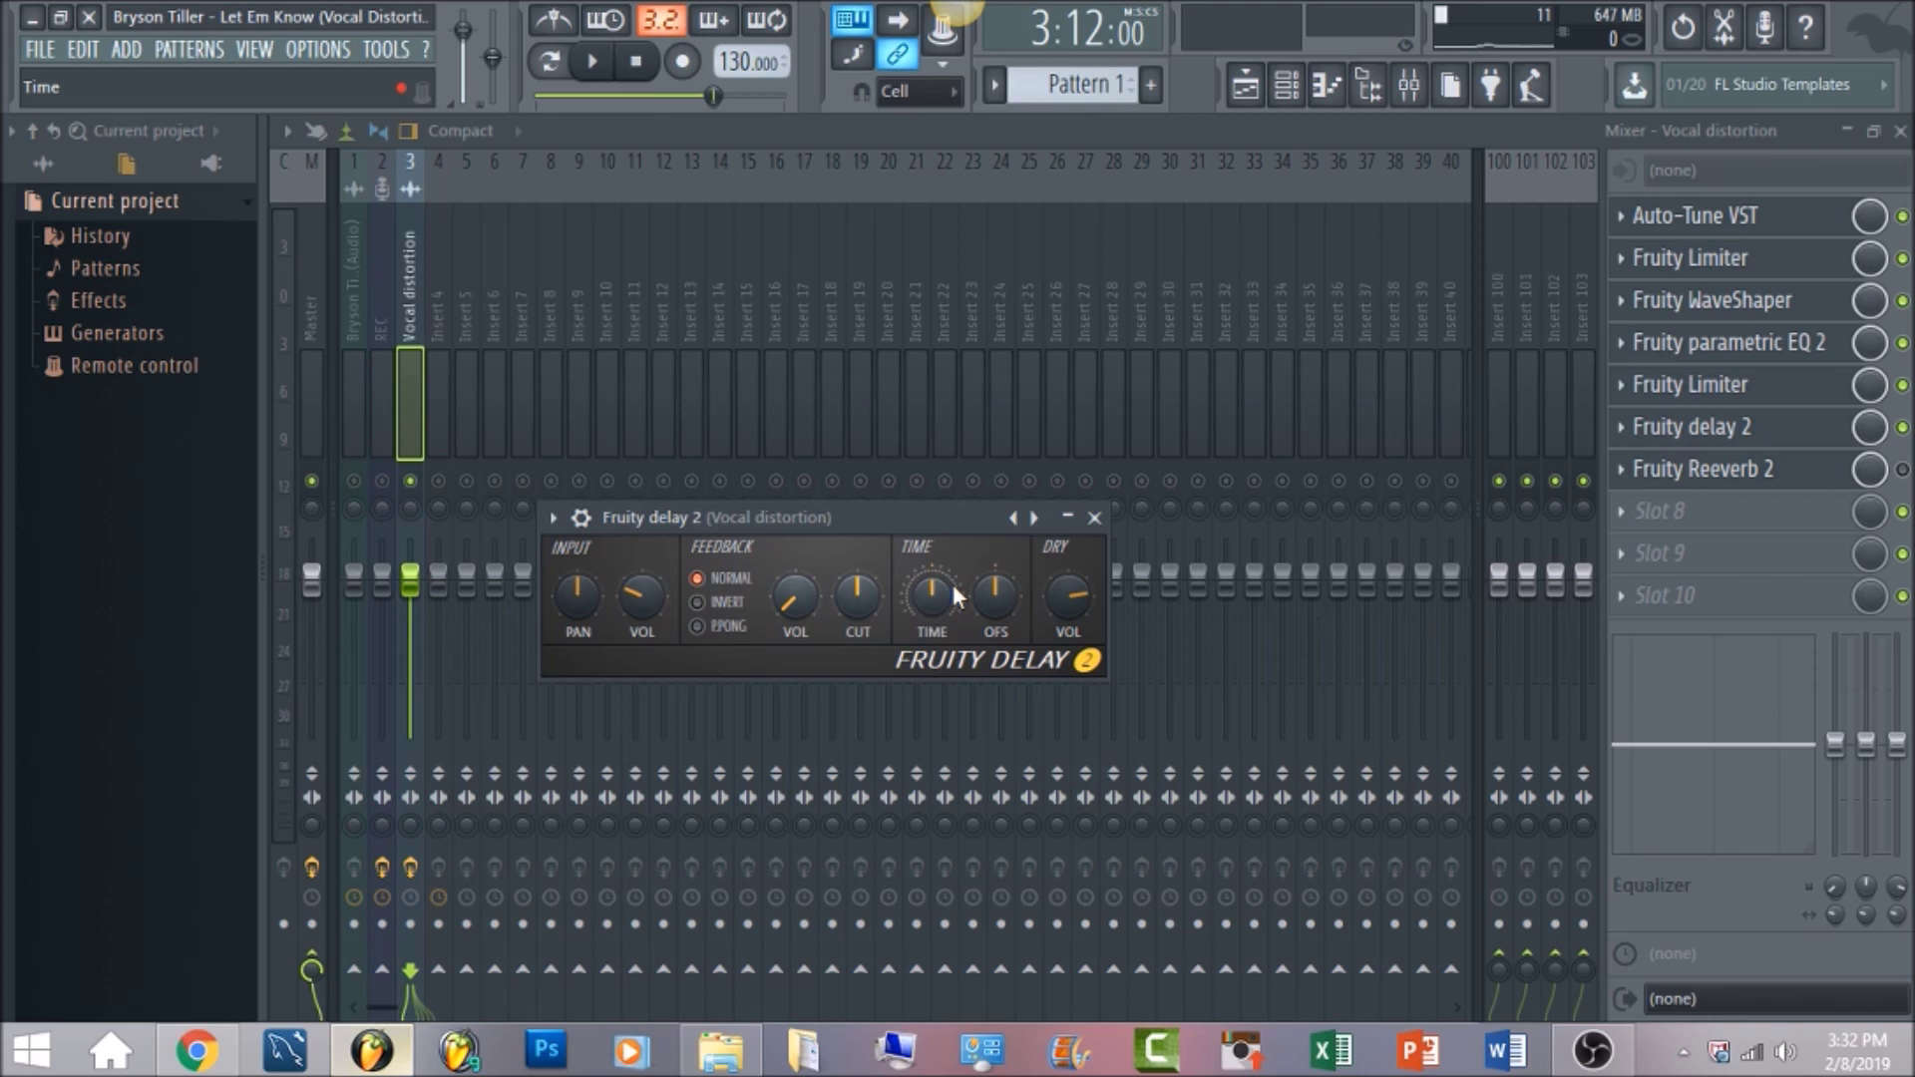
{"action": "left_click_drag", "start_coordinate": [795, 597], "coordinate": [788, 623]}
{"action": "key", "text": "space"}
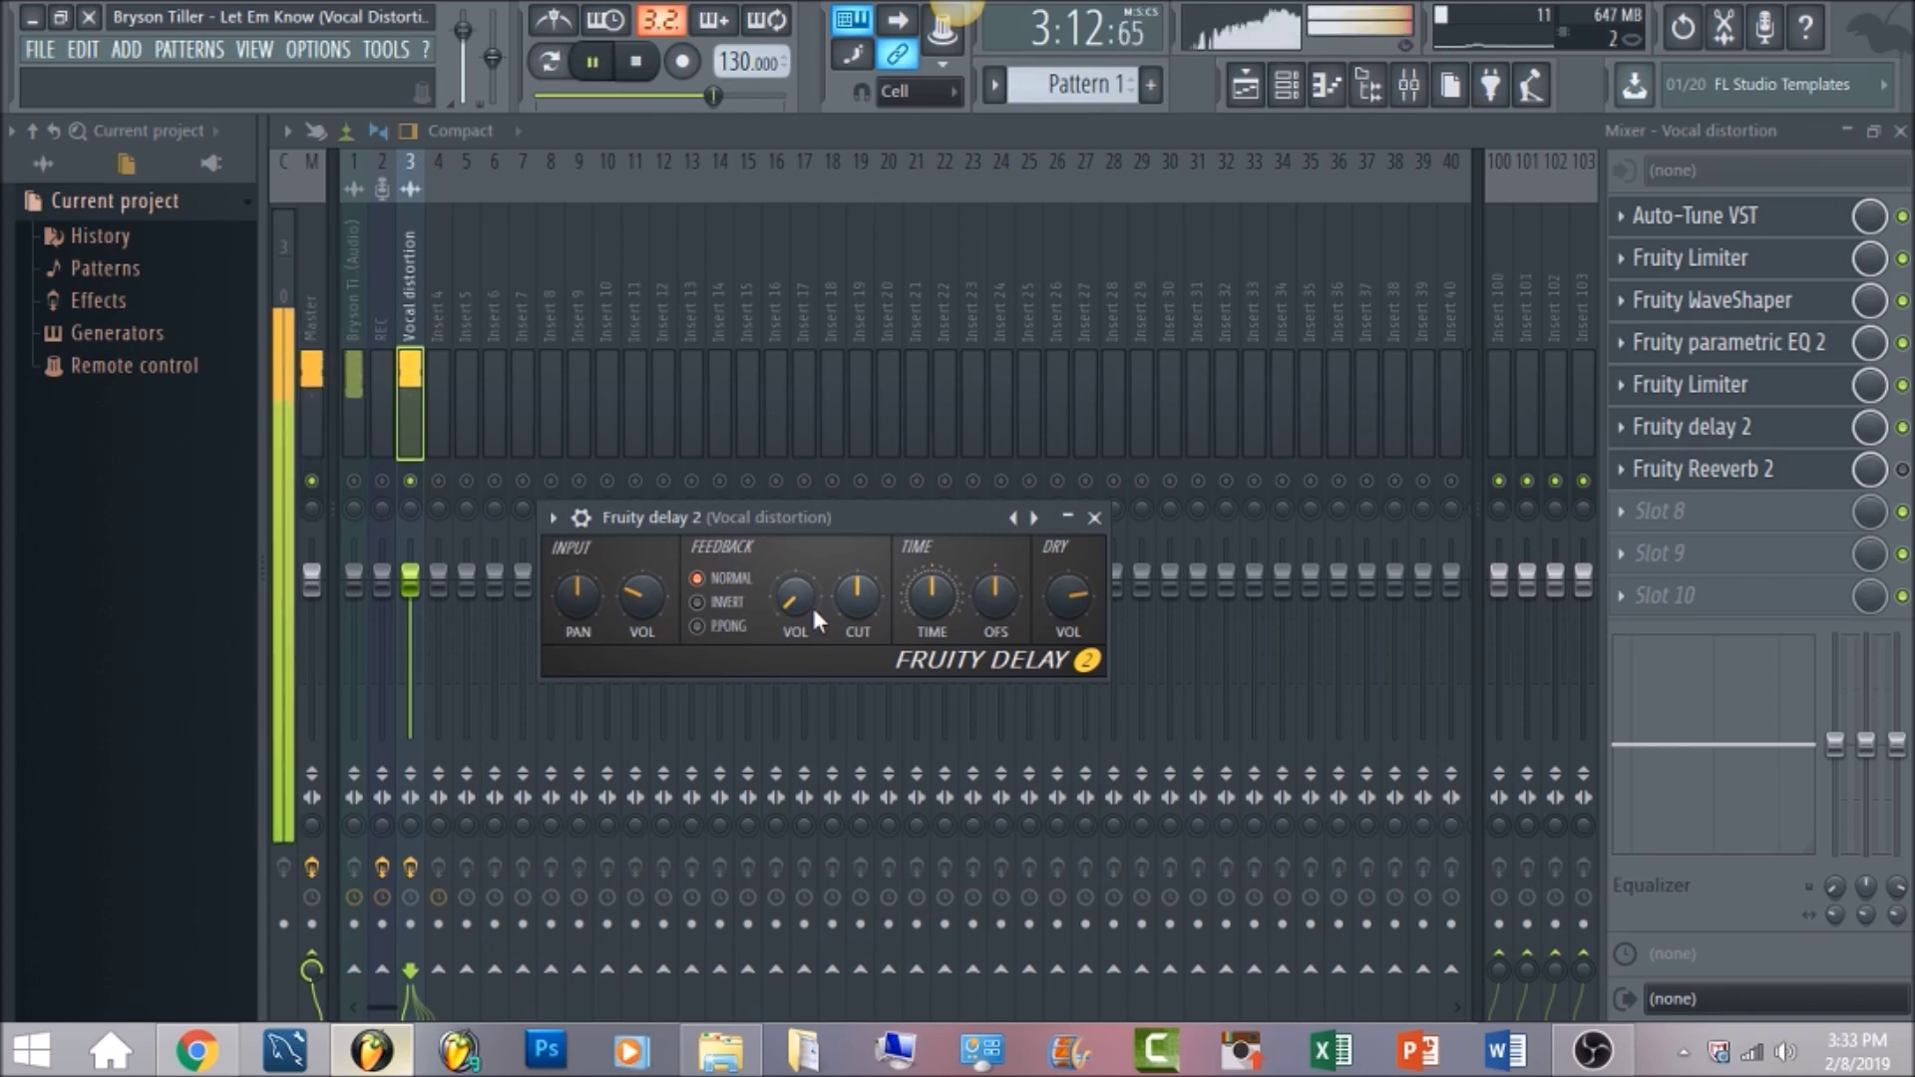
{"action": "key", "text": "space"}
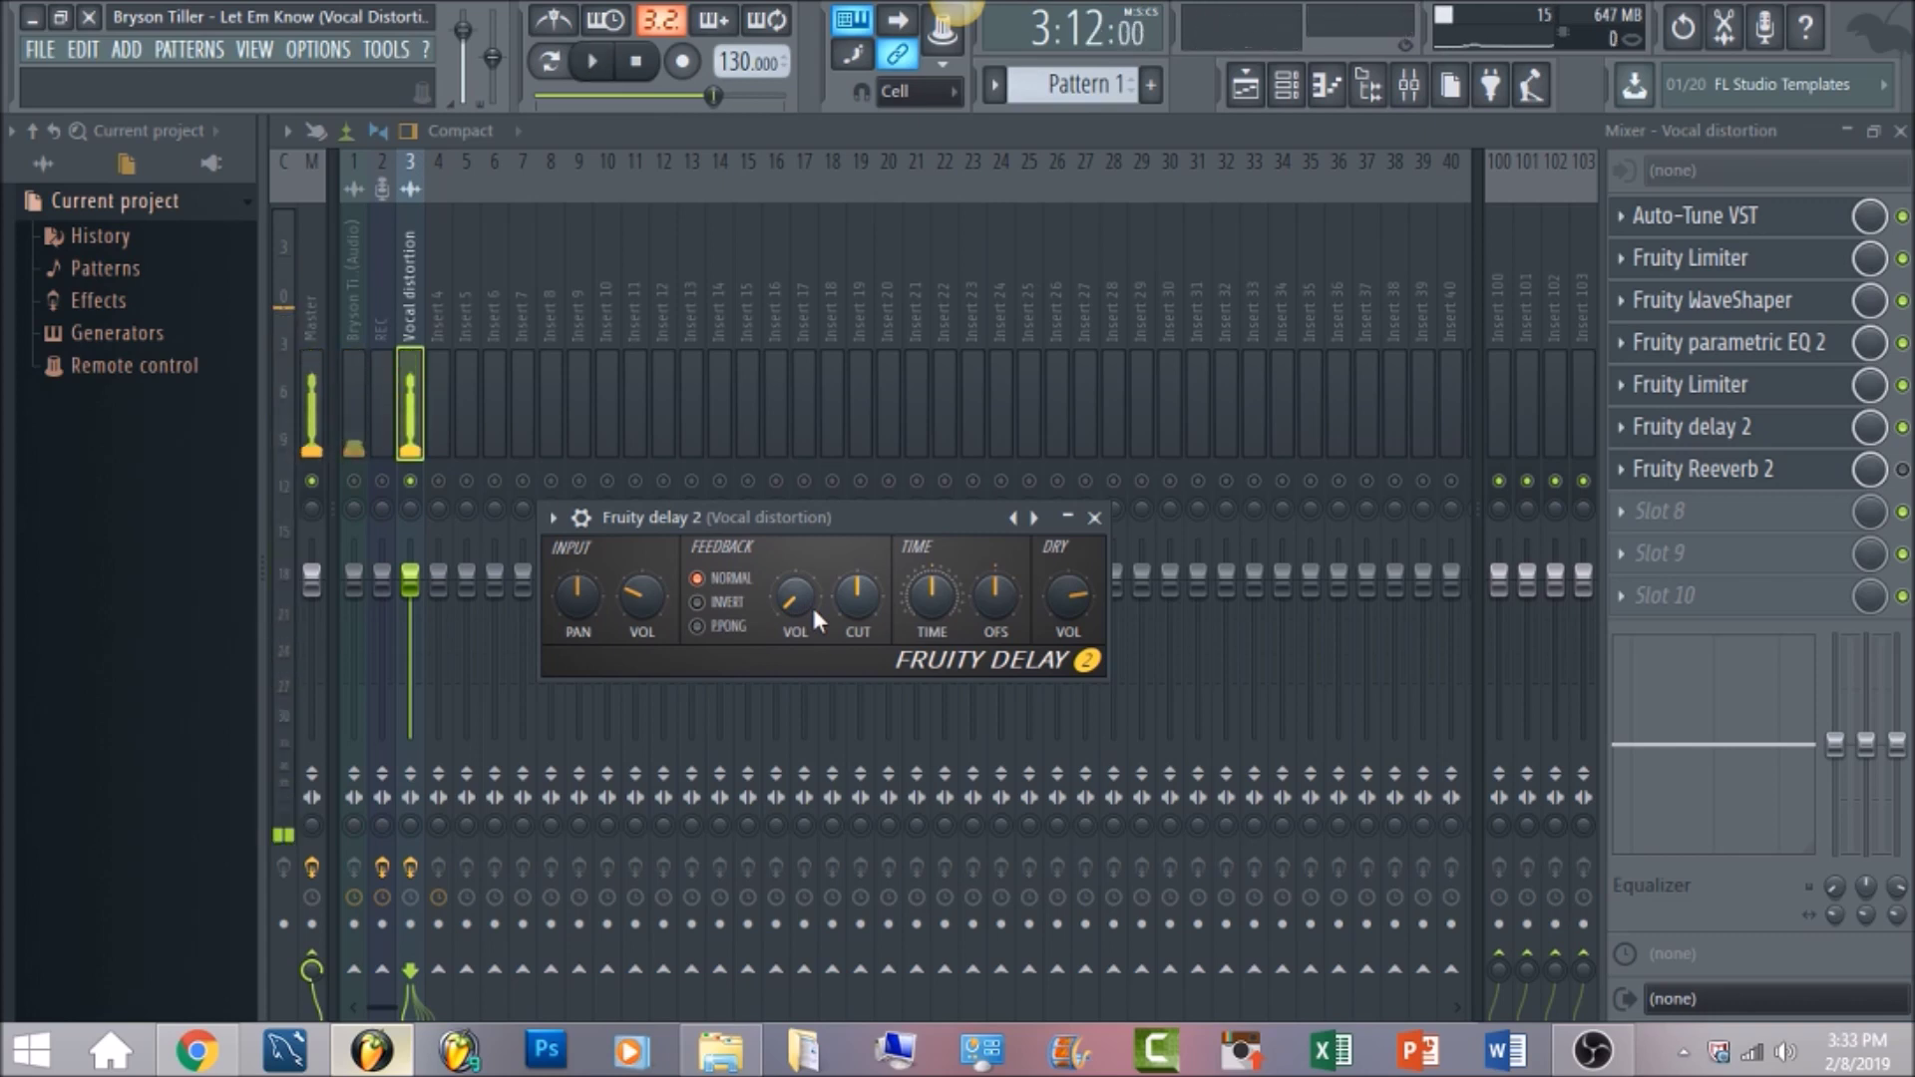
{"action": "key", "text": "space"}
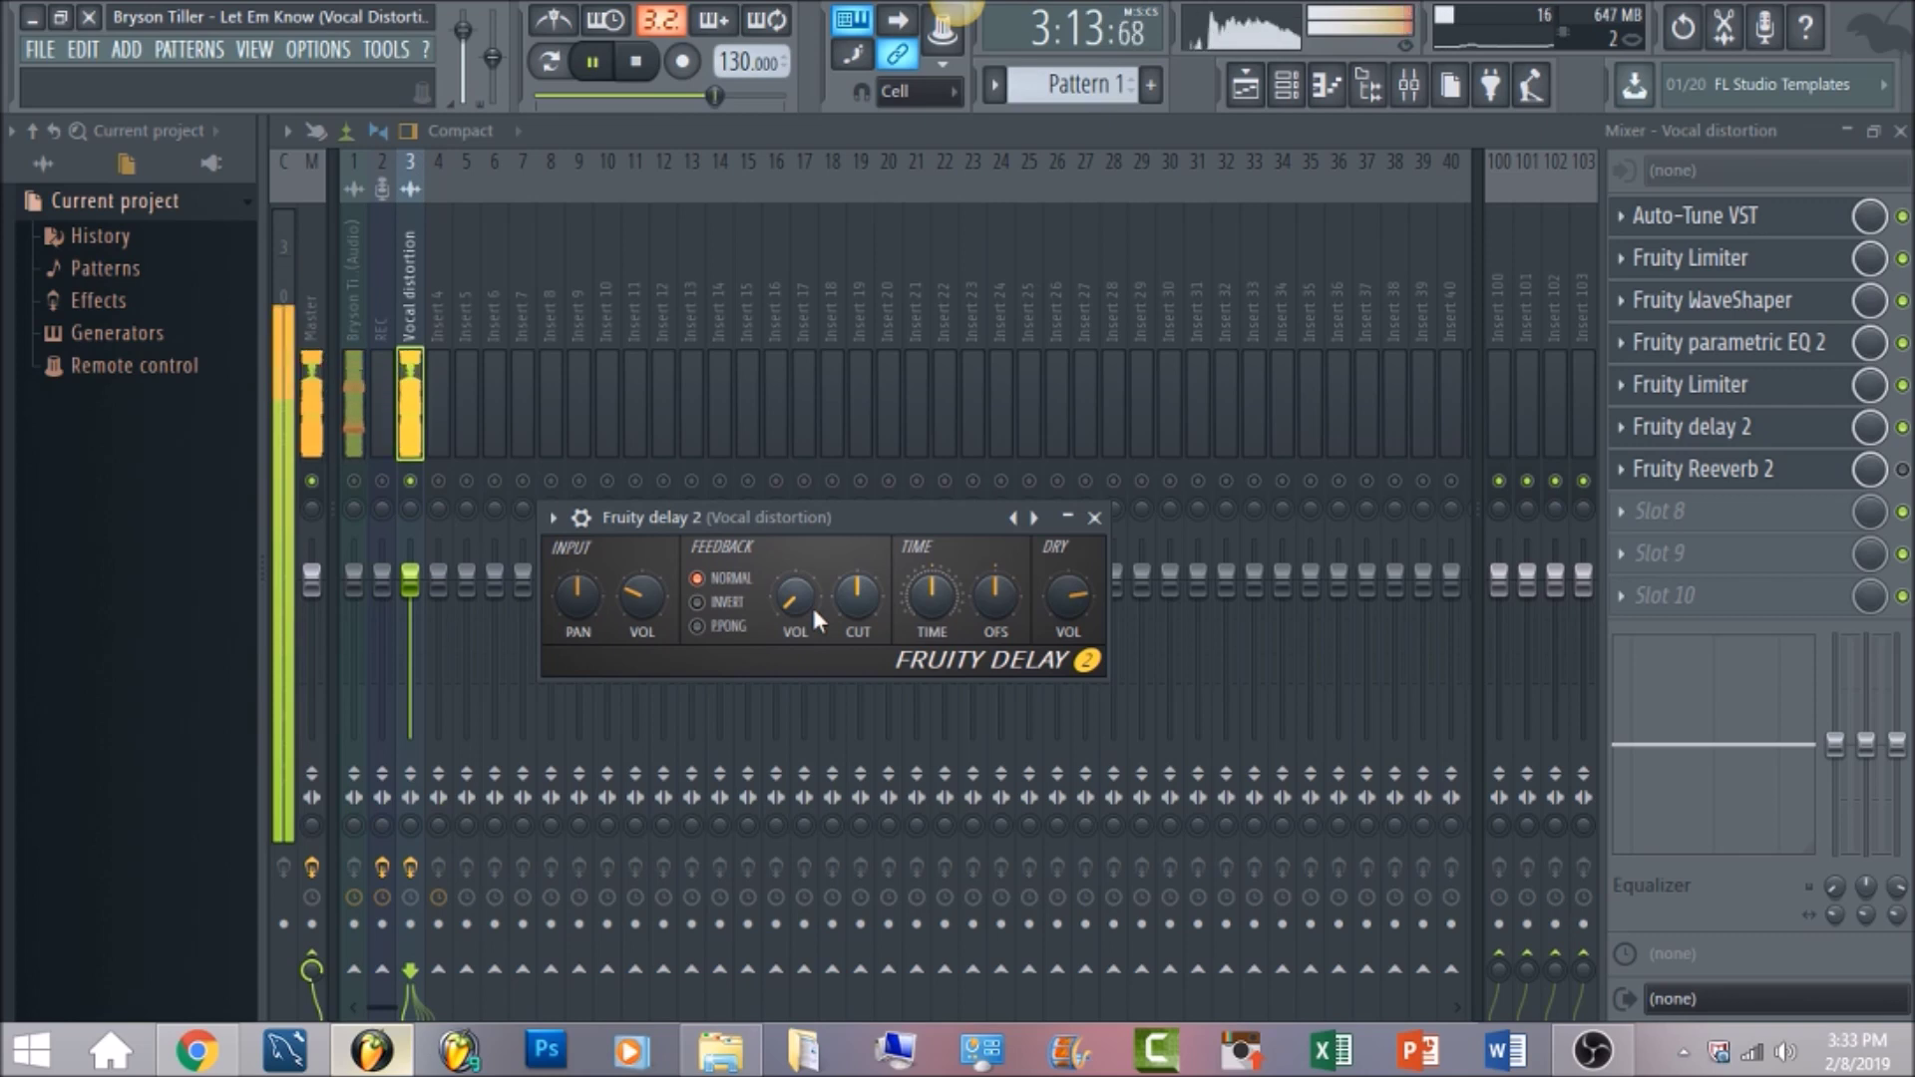
{"action": "key", "text": "space"}
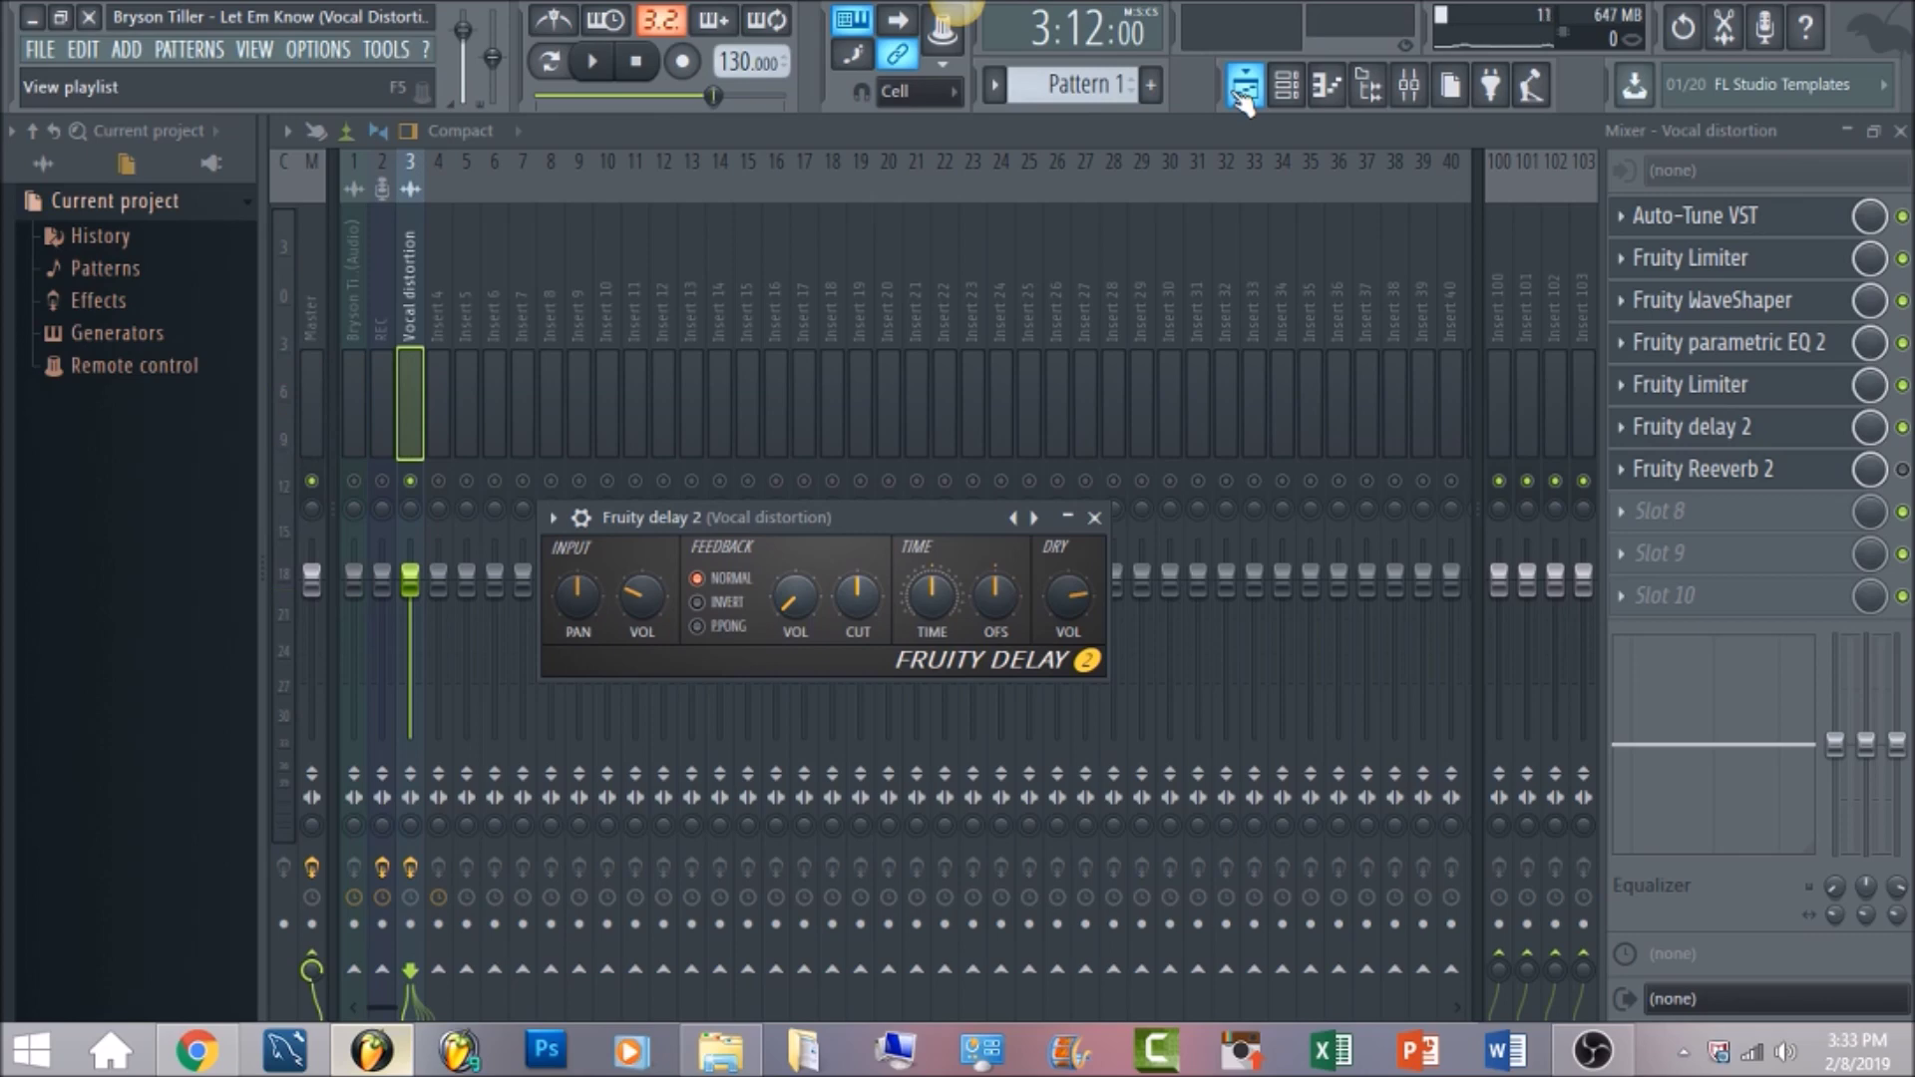
- Enable Fruity Reeverb 2 on the Vocal distortion track, open its settings, audition the reverberated vocal and close the editor
{"action": "left_click", "coordinate": [1902, 469]}
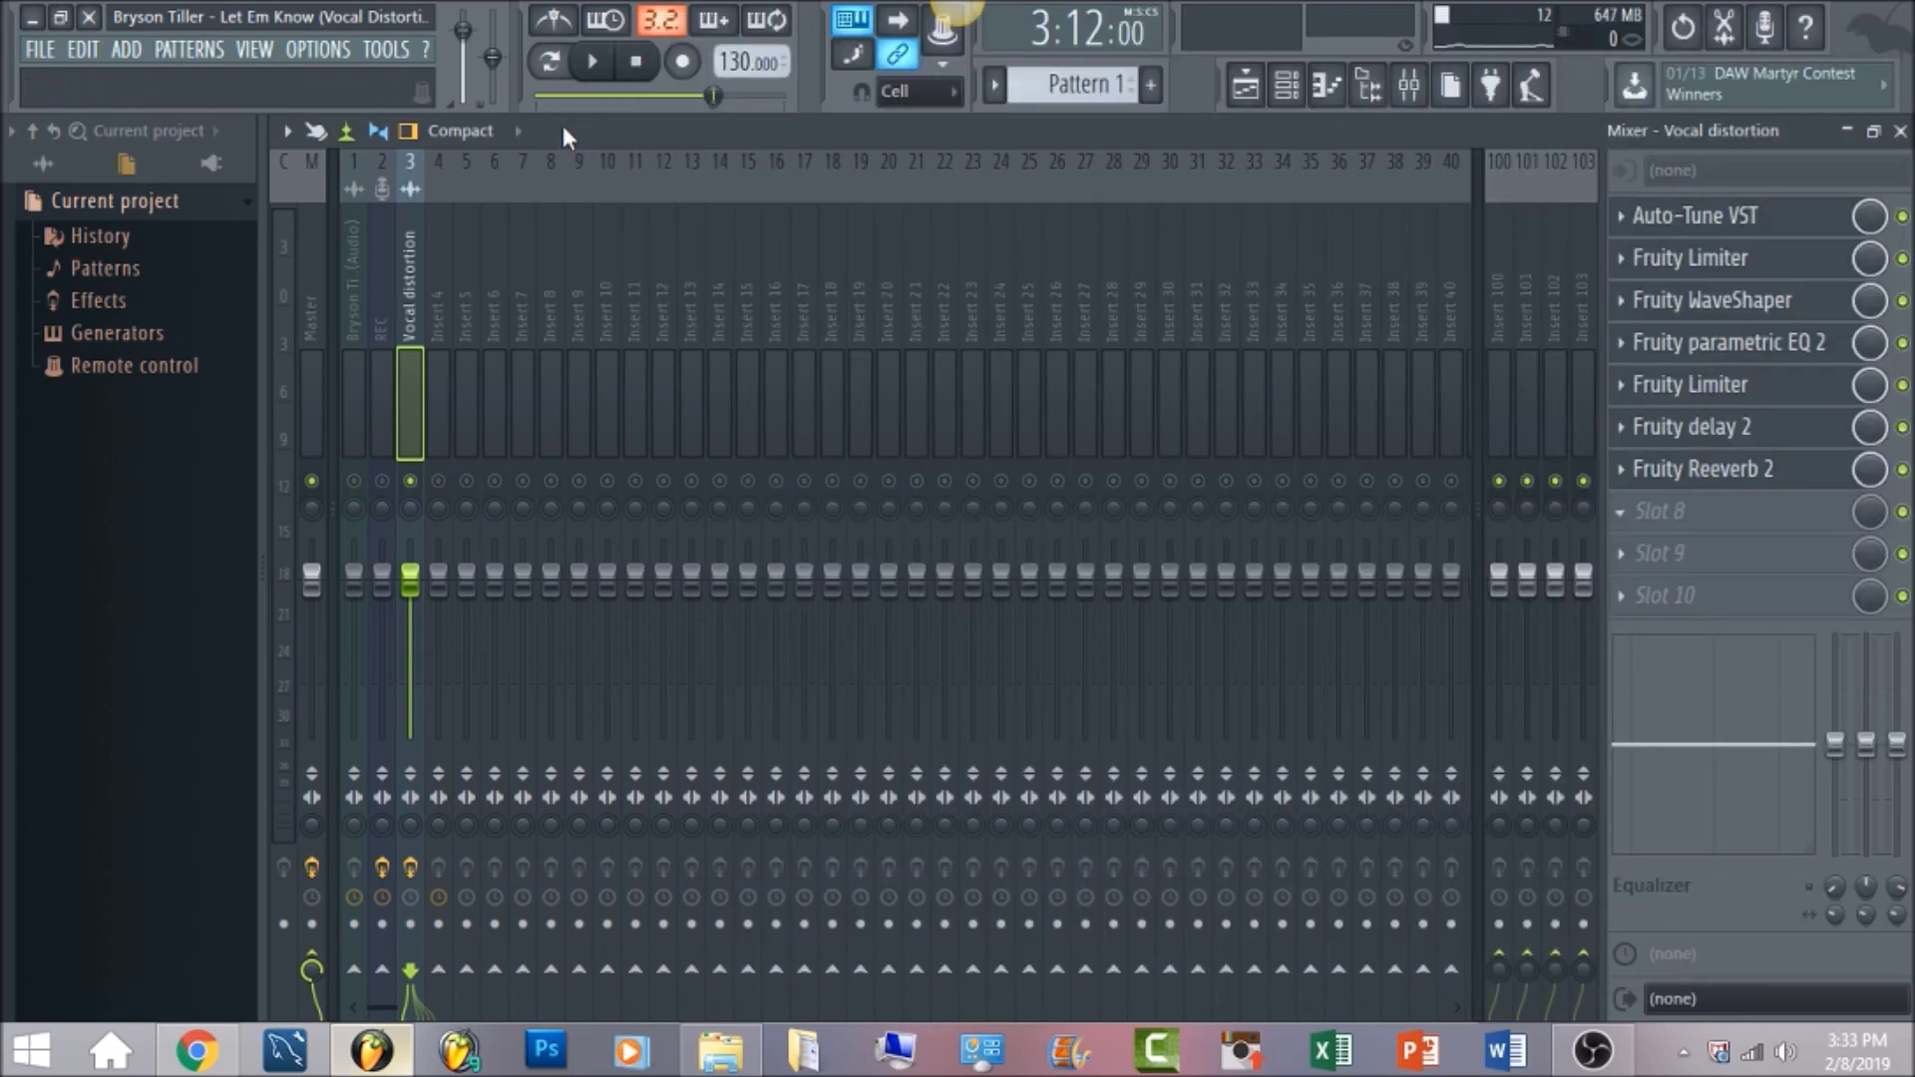
{"action": "left_click", "coordinate": [560, 122]}
{"action": "left_click", "coordinate": [1744, 477]}
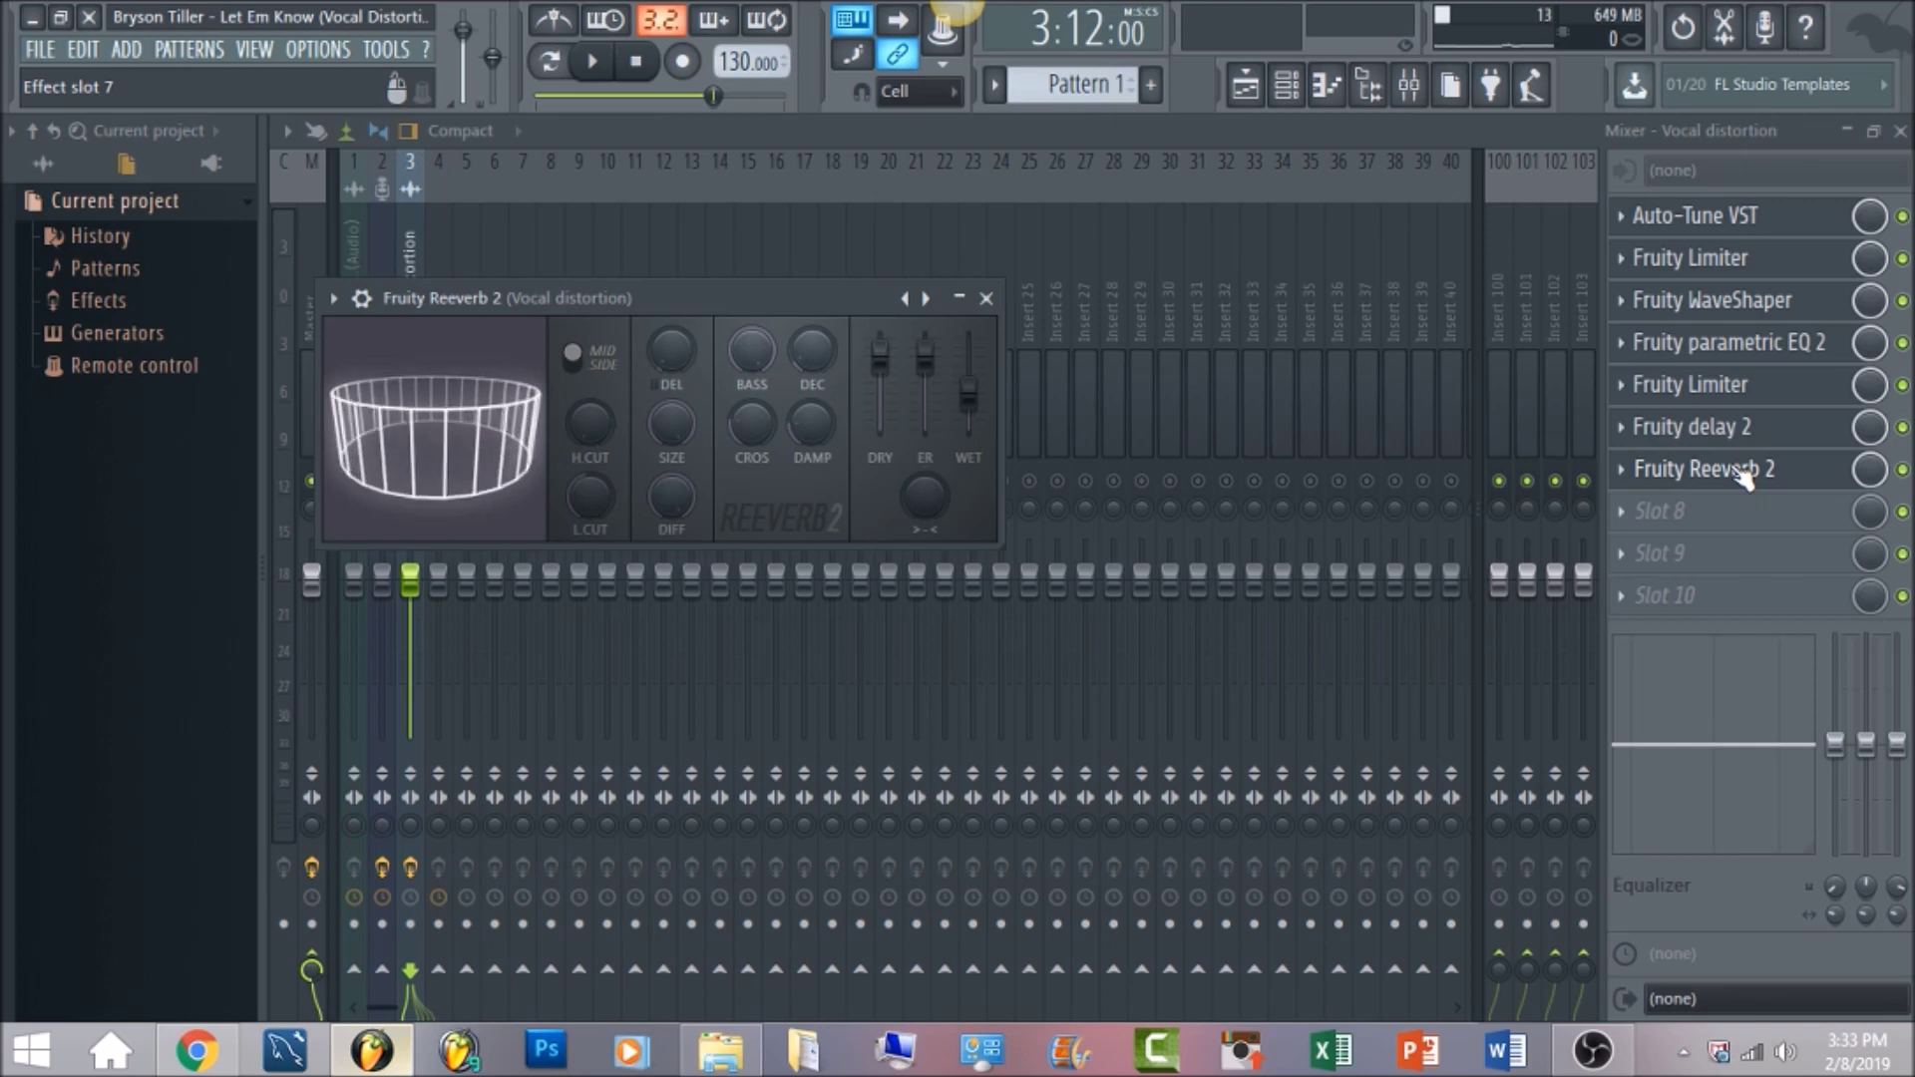
{"action": "key", "text": "space"}
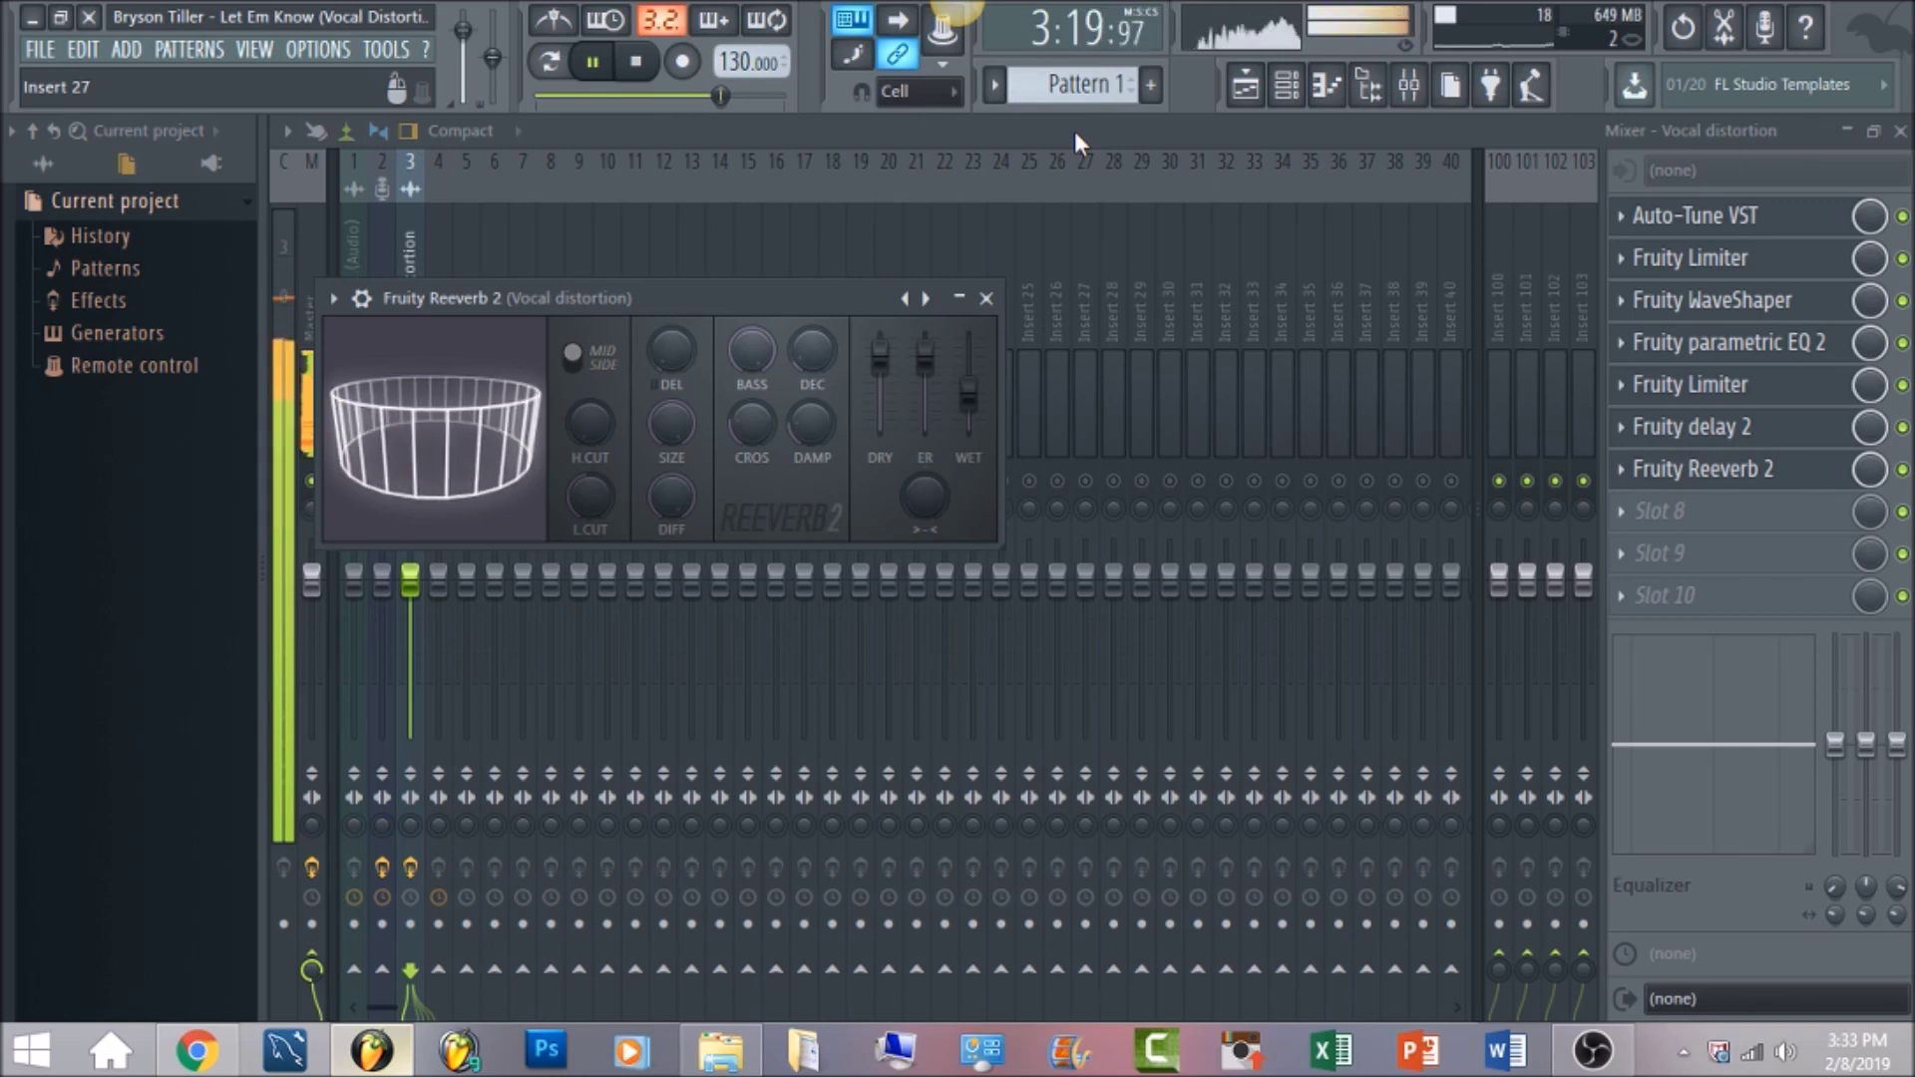
{"action": "key", "text": "space"}
{"action": "key", "text": "Escape"}
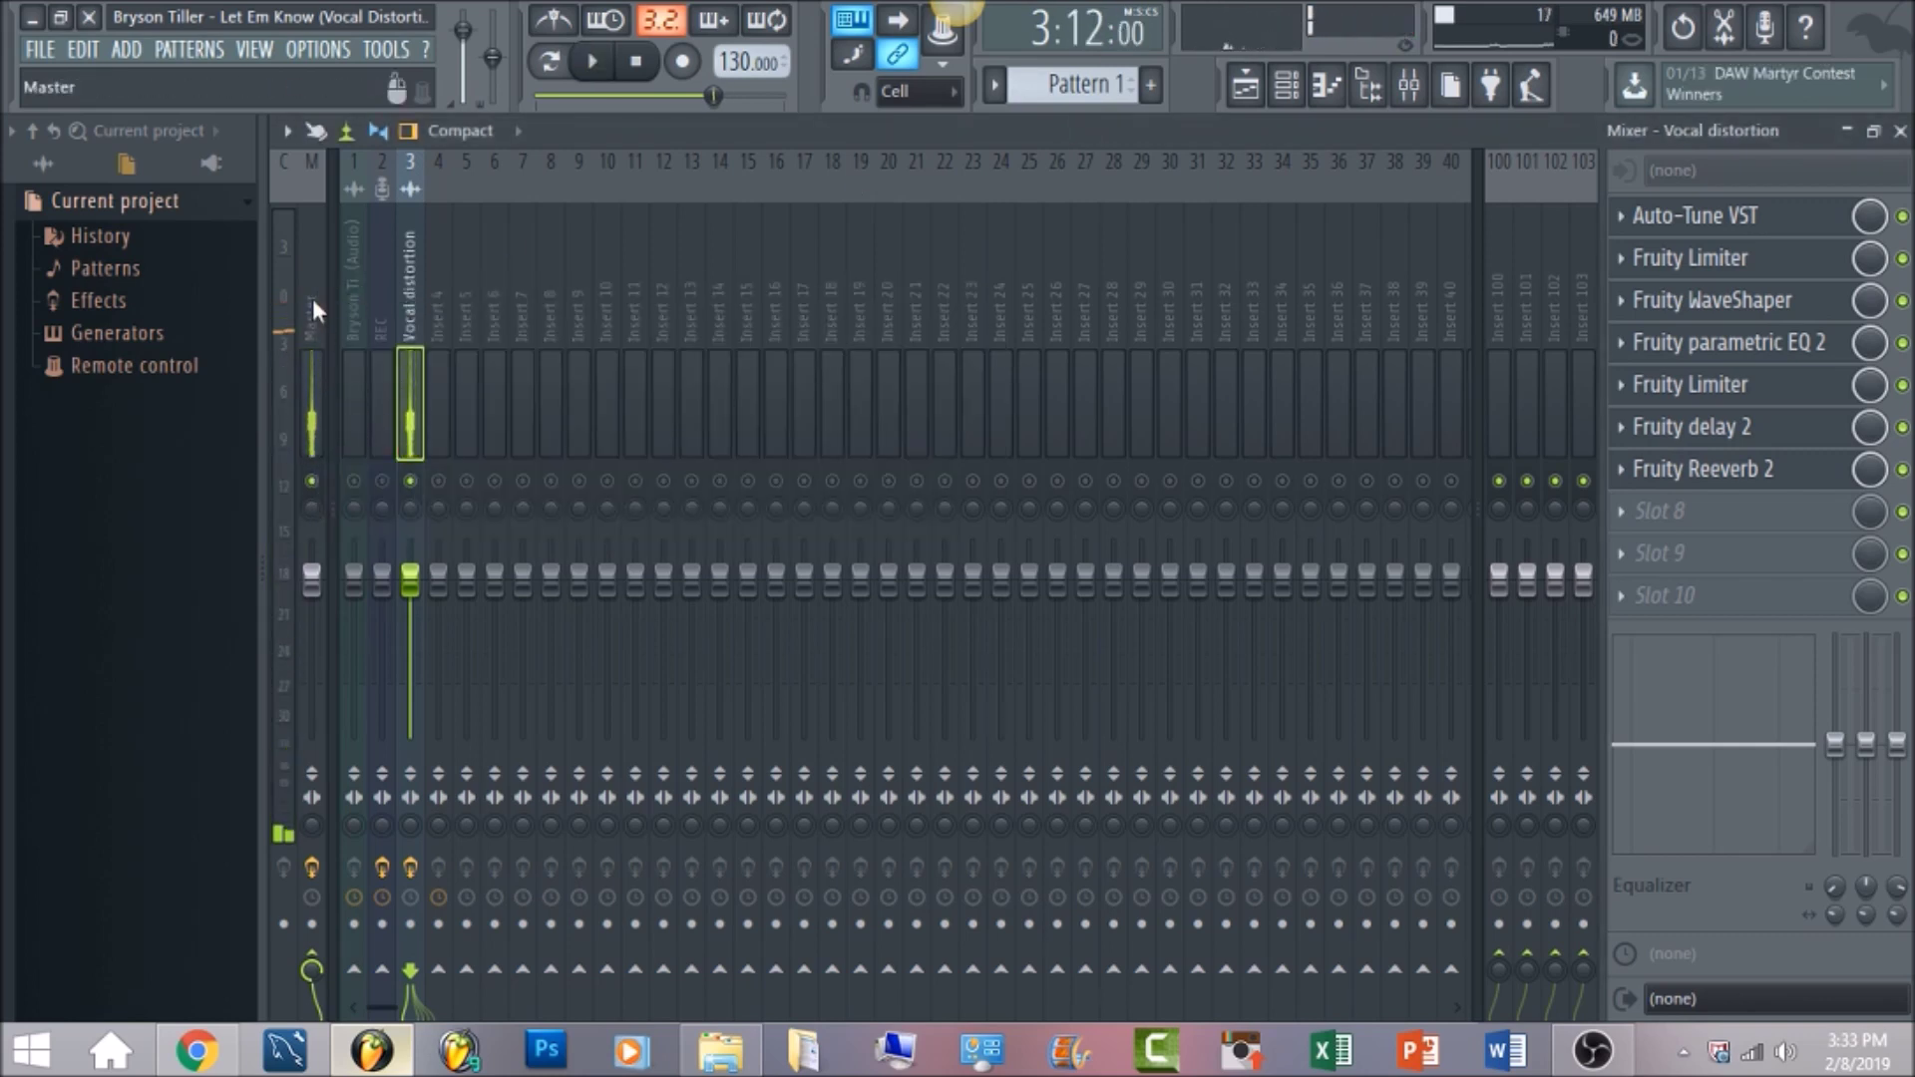
- Examine the equalizer curve of the Fruity Convolver on the Master track, then close its editor
{"action": "left_click", "coordinate": [313, 297]}
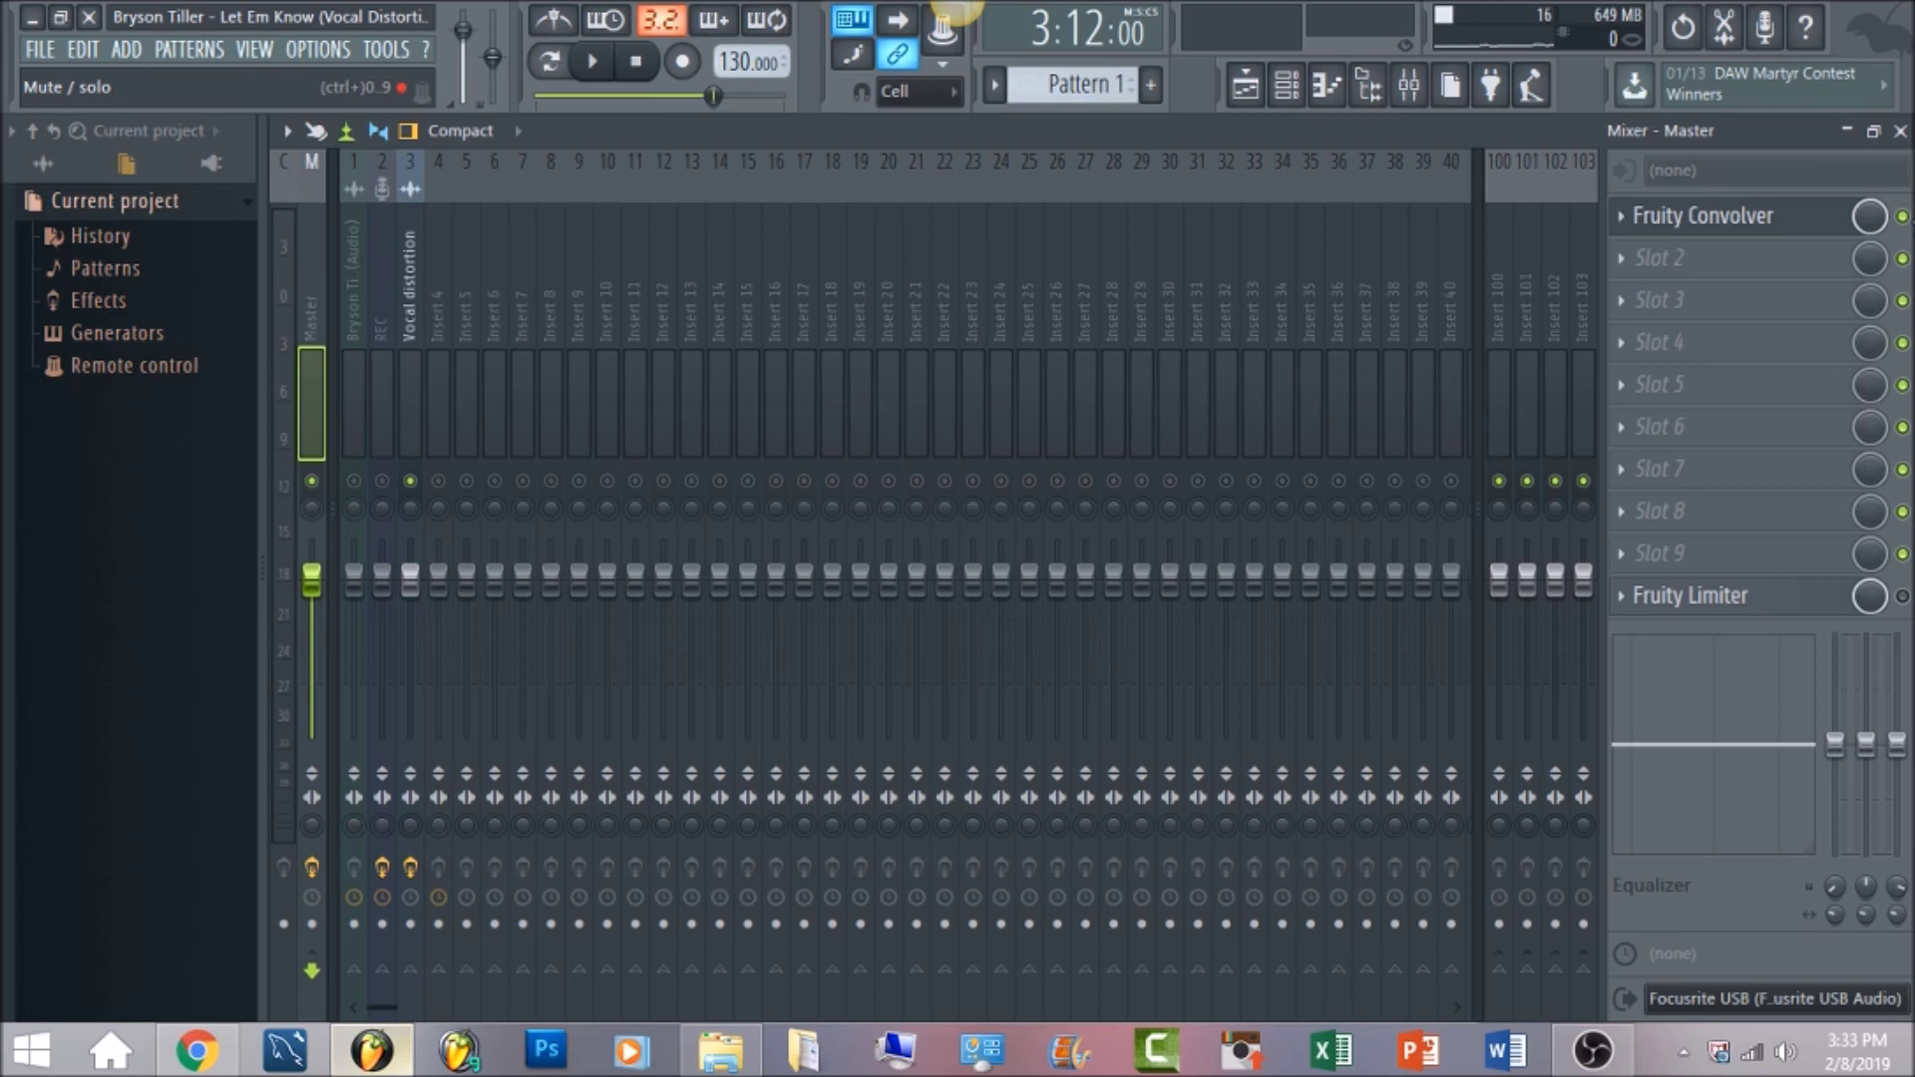
{"action": "left_click", "coordinate": [1830, 216]}
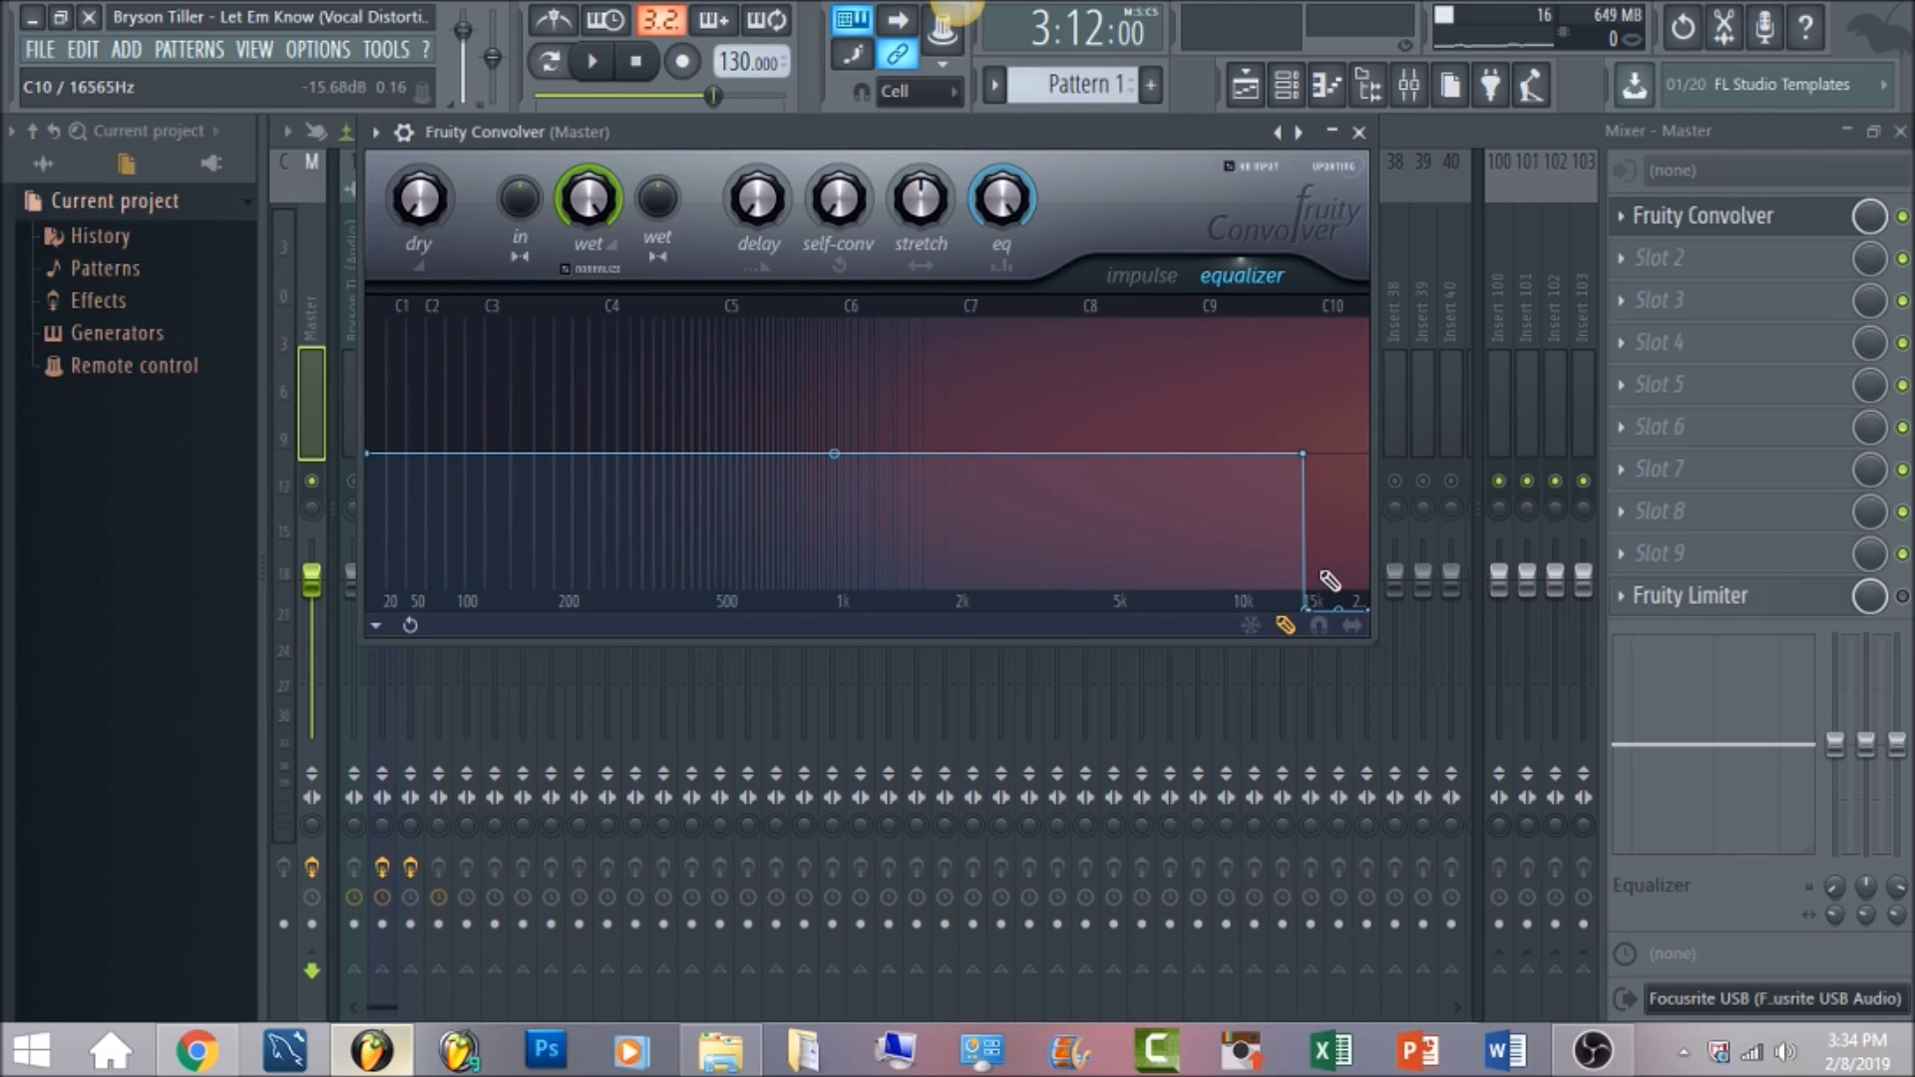
{"action": "left_click", "coordinate": [1412, 128]}
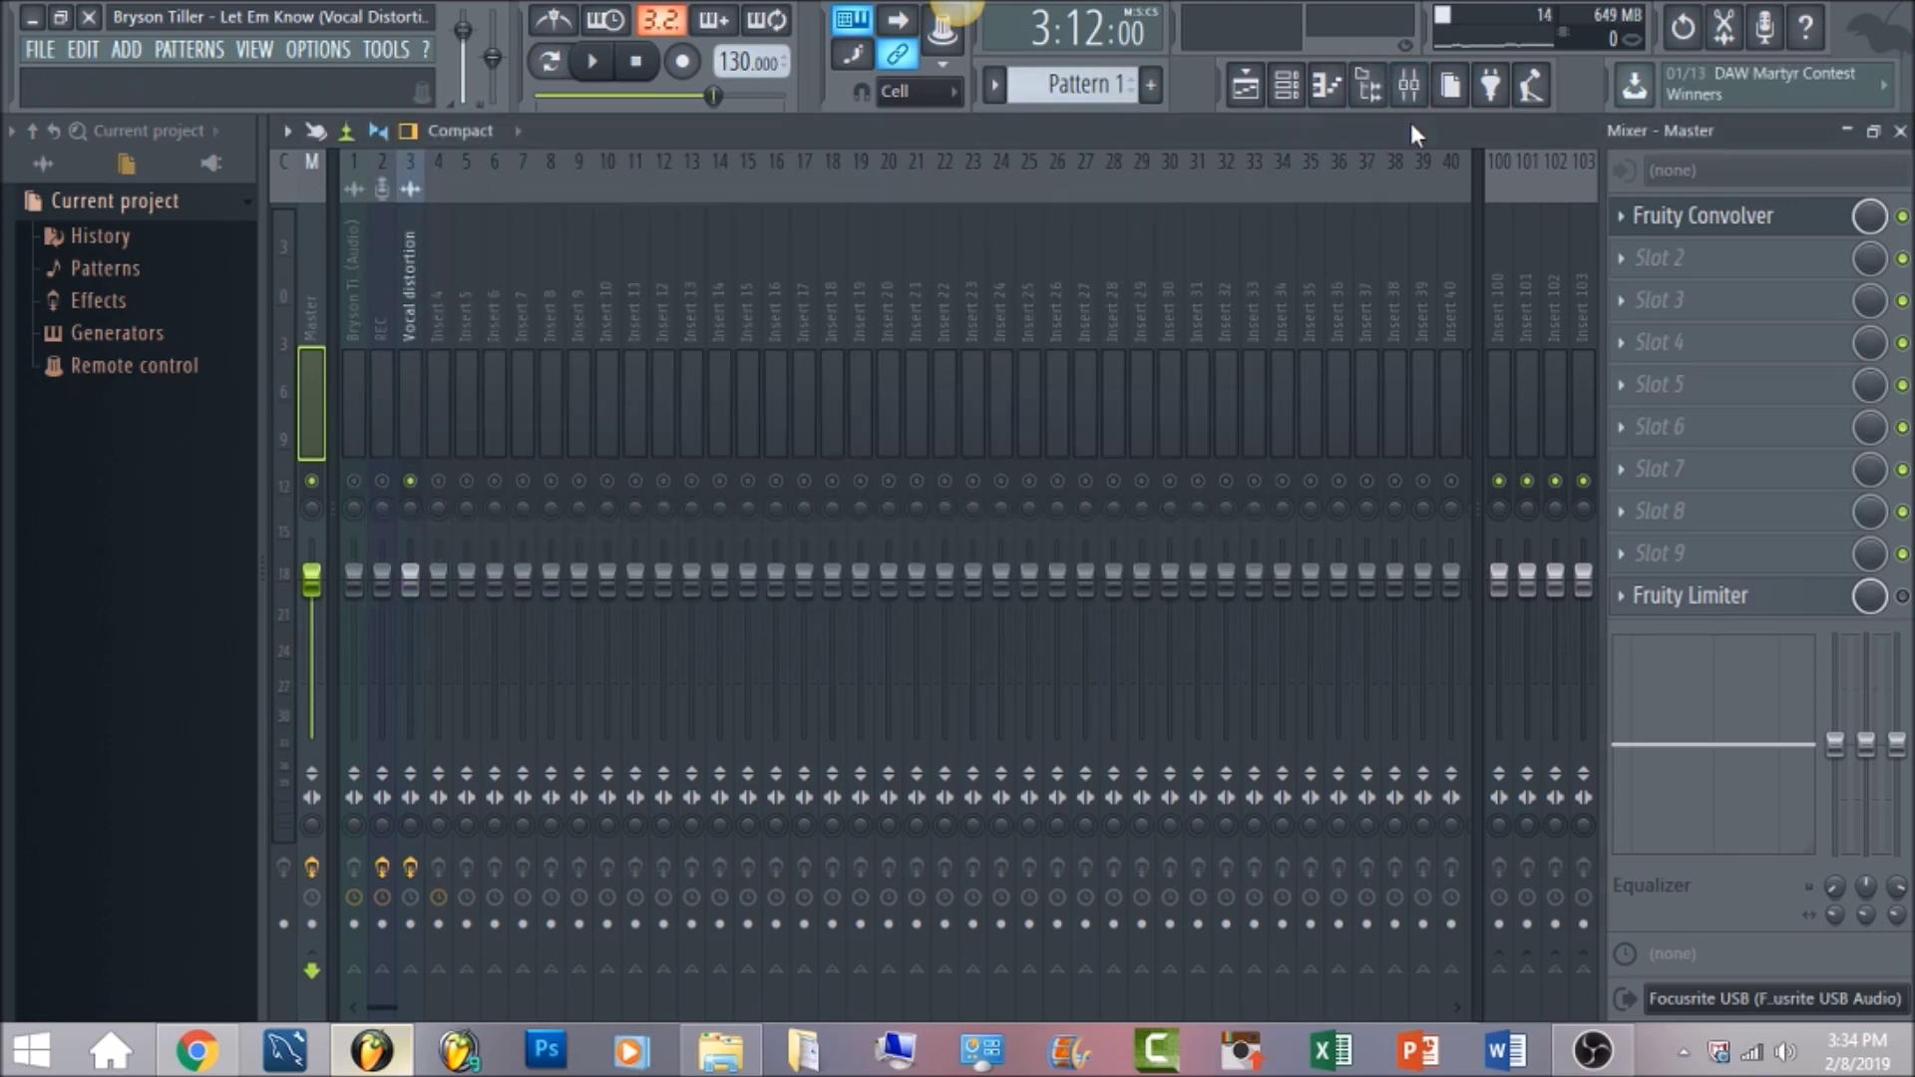
- Select the Vocal distortion track and lower its volume fader to about 53% (-11.9 dB)
{"action": "left_click", "coordinate": [409, 275]}
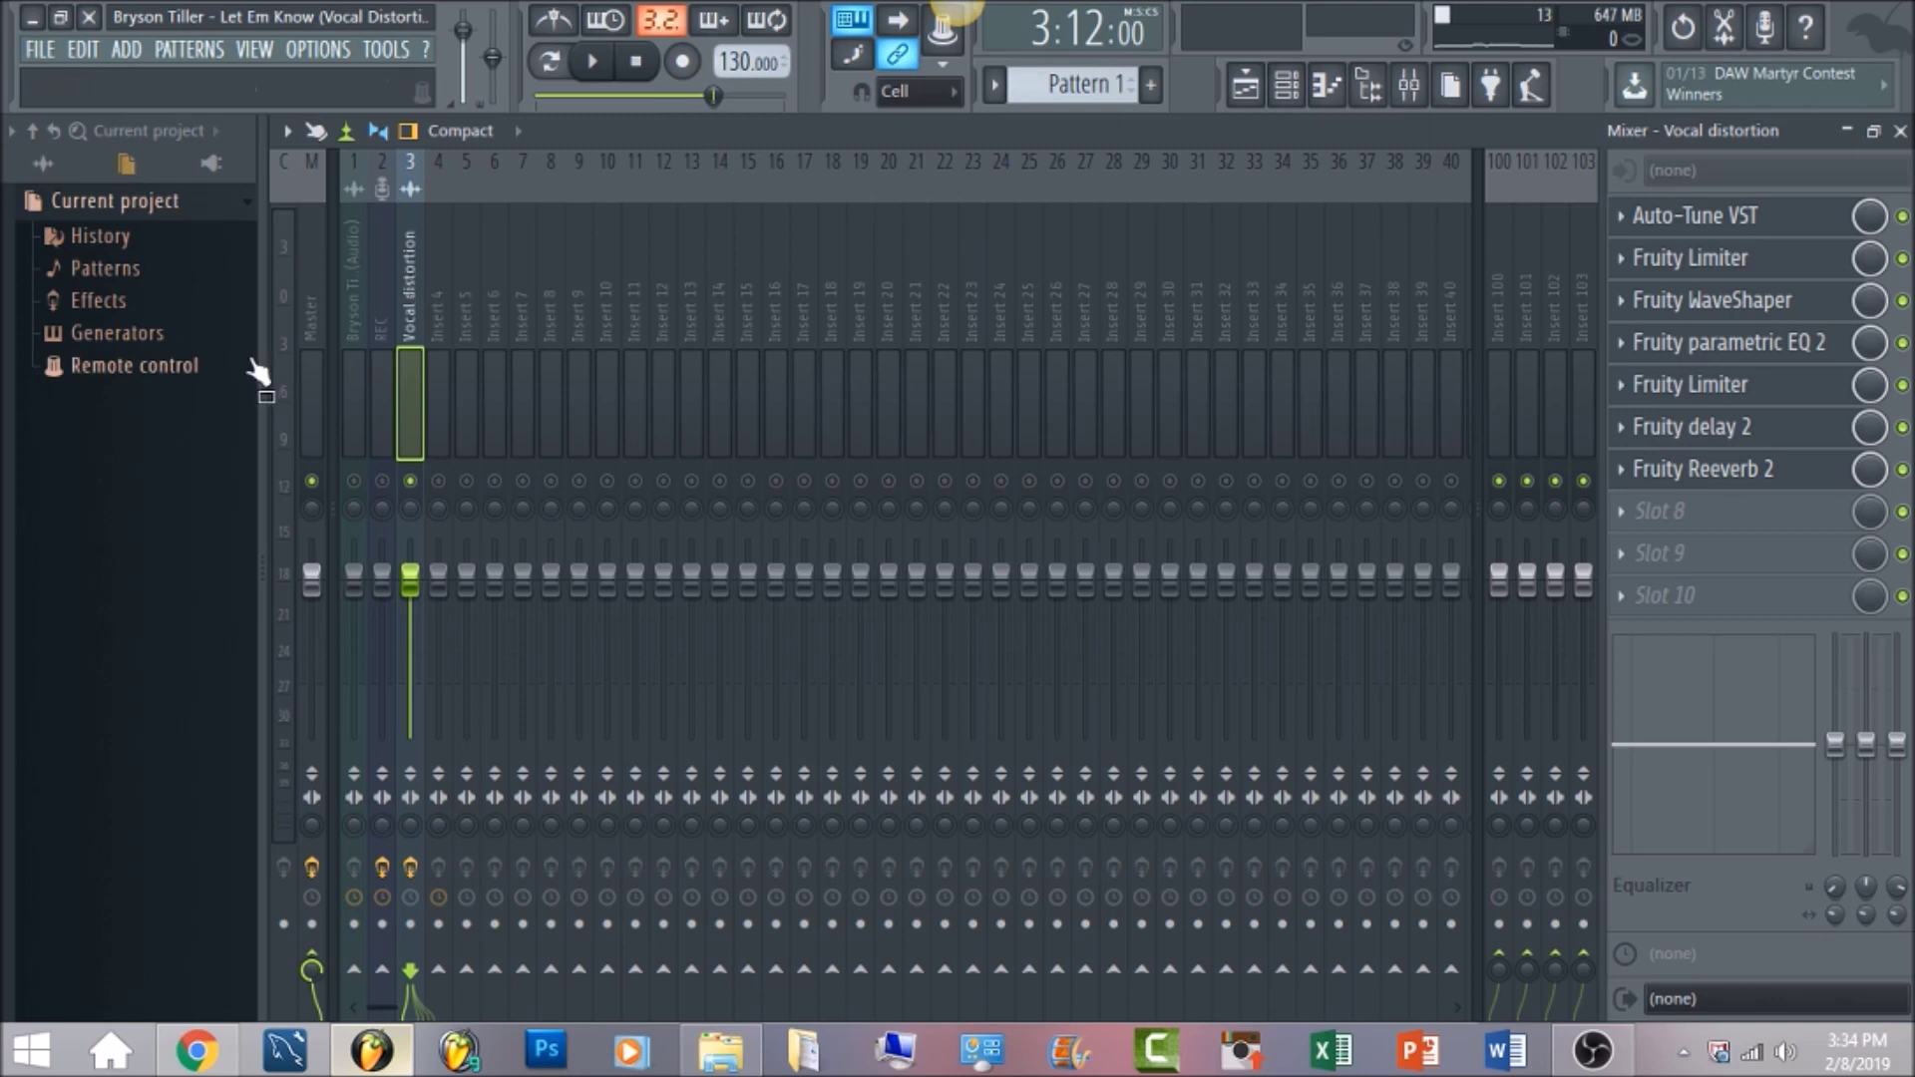
{"action": "left_click_drag", "start_coordinate": [410, 580], "coordinate": [419, 666]}
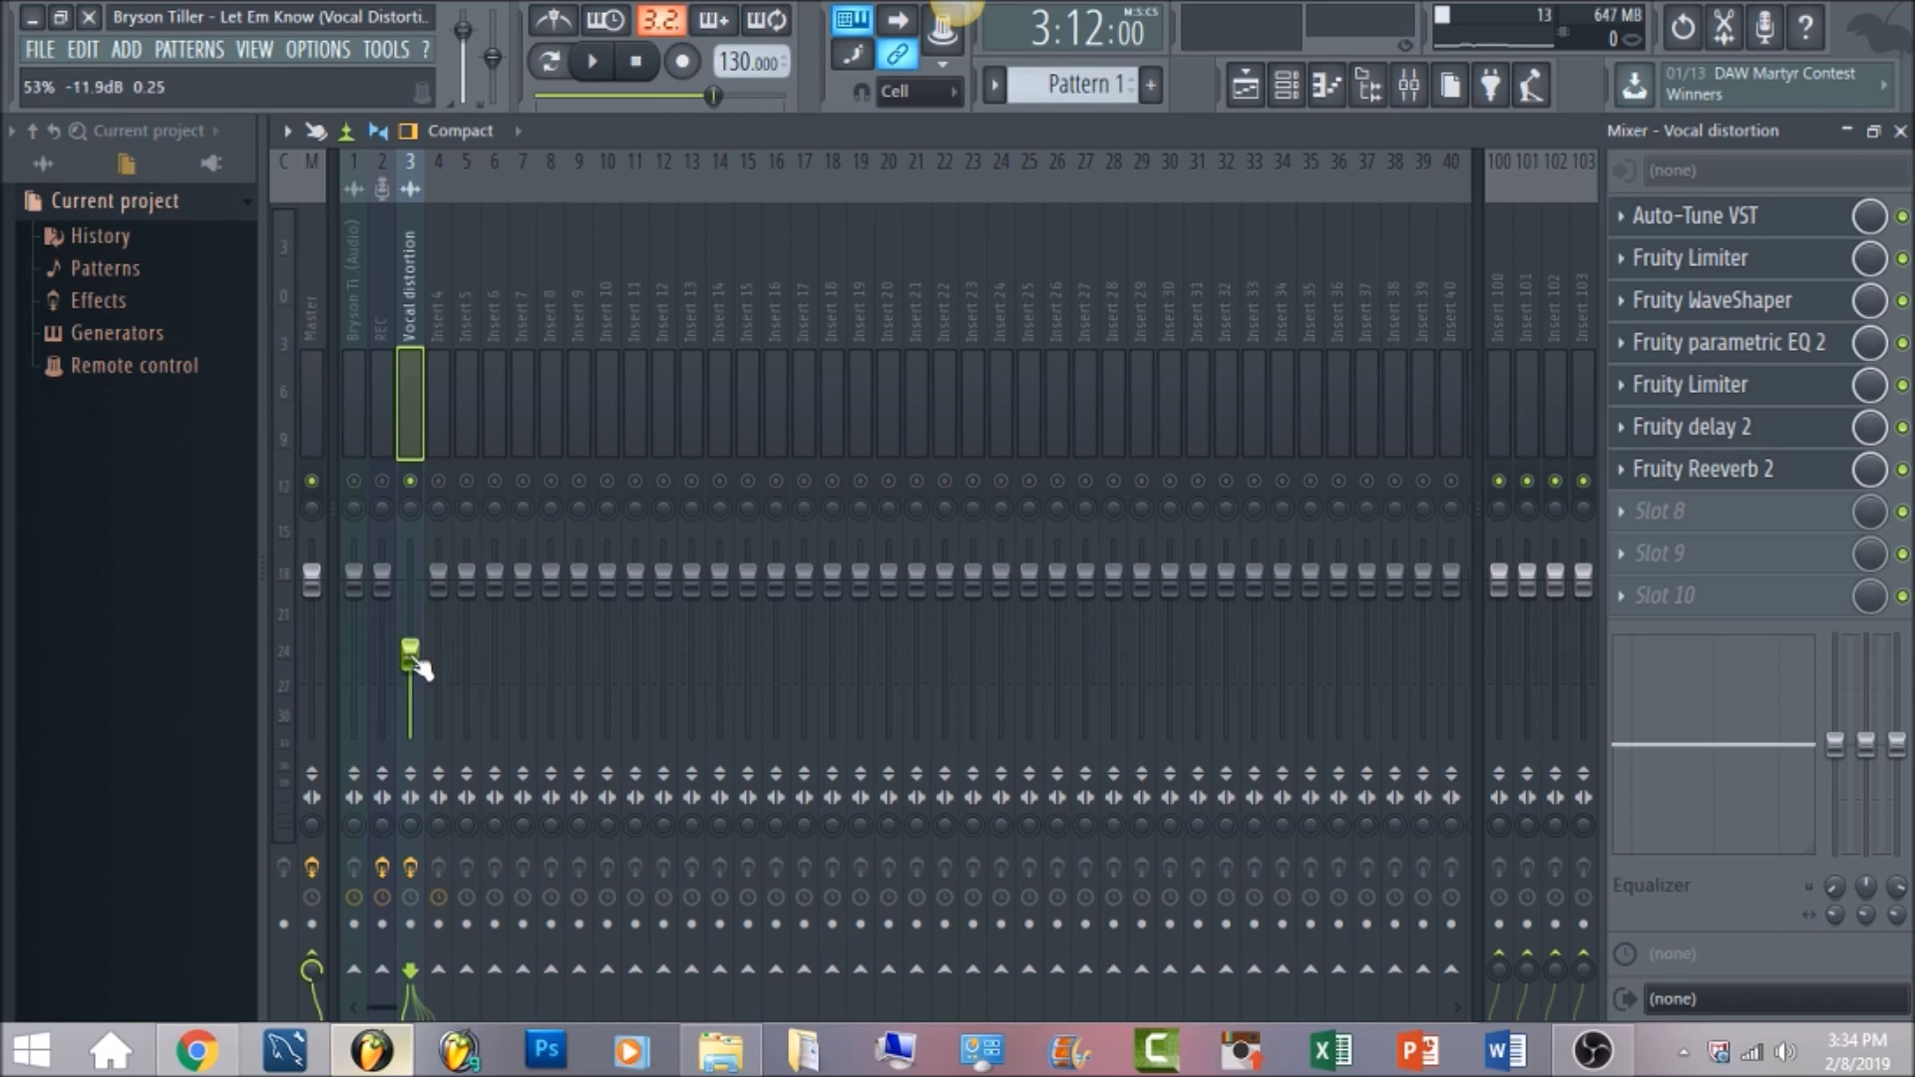